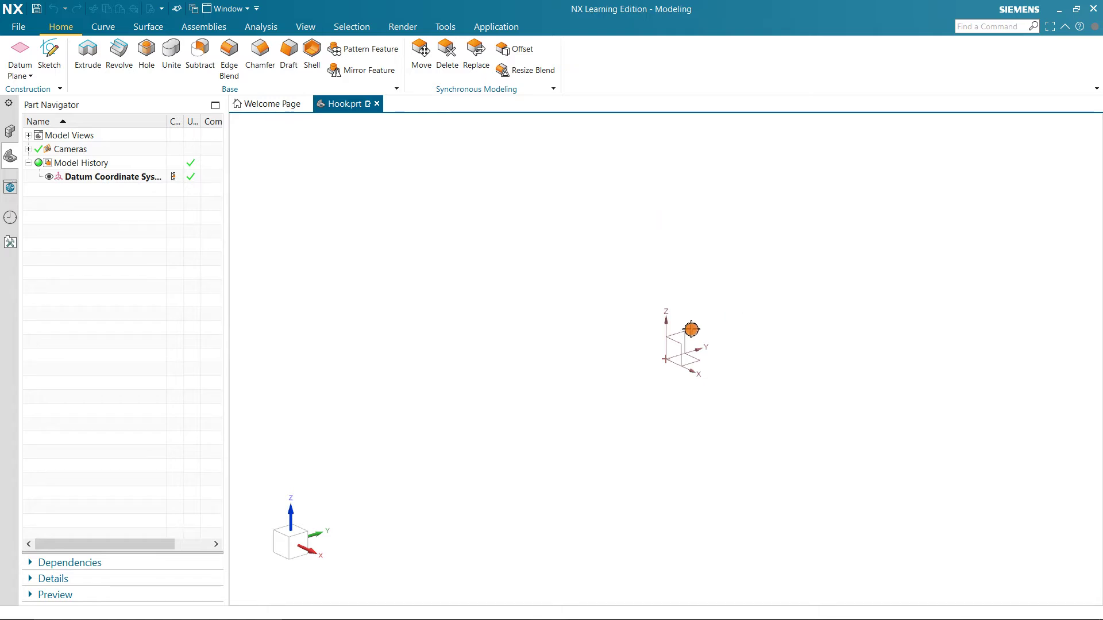
# Step: Switch to the CAD NX Manual PDF, examine Figure 1 of Tutorial 2 for the hook's base sketch, and return to NX
pyautogui.click(404, 608)
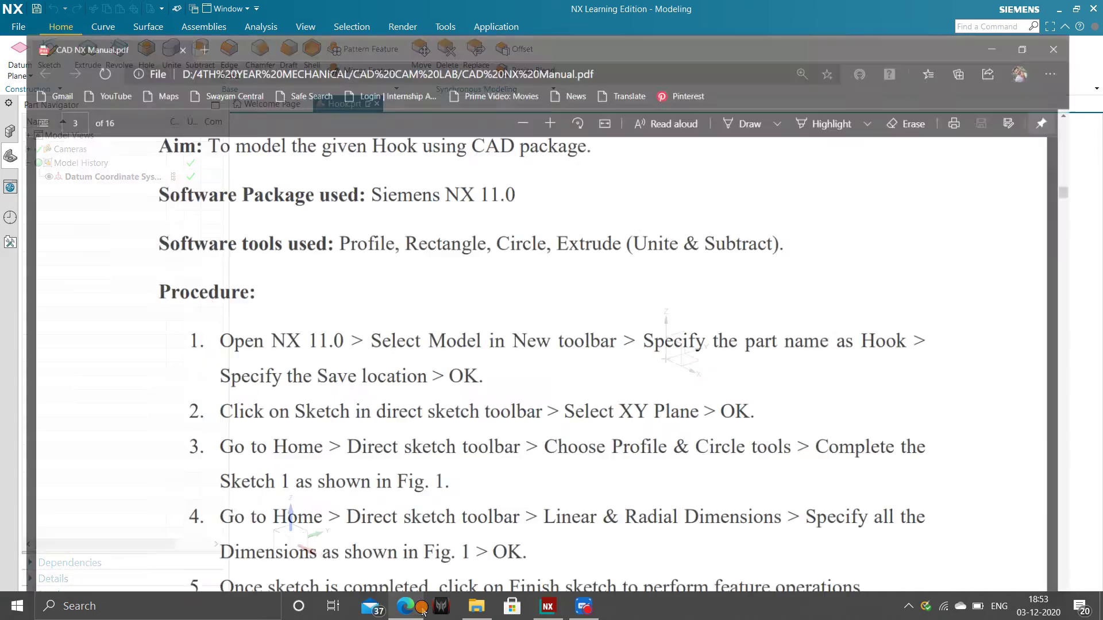
pyautogui.scroll(5, 491, 285)
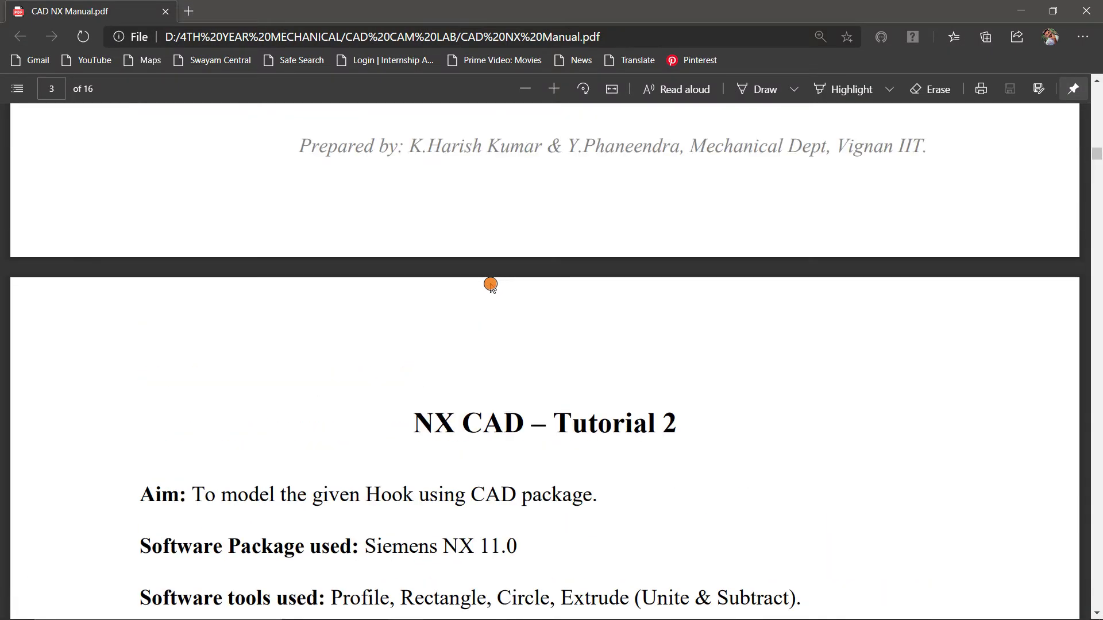
pyautogui.scroll(-5, 480, 273)
pyautogui.scroll(-15, 454, 202)
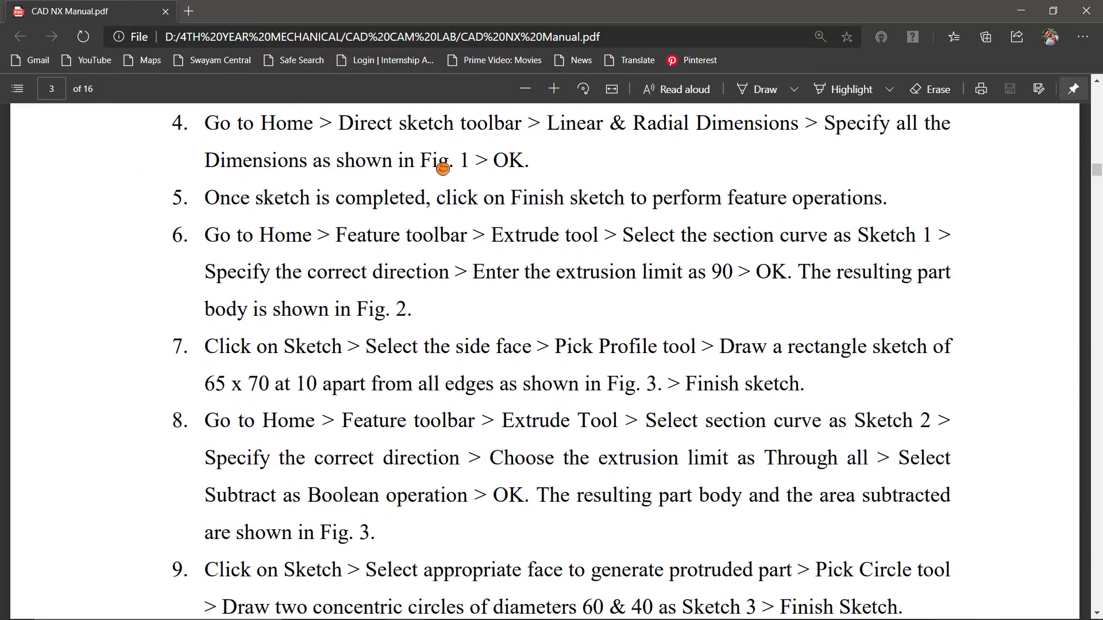
pyautogui.scroll(-10, 353, 236)
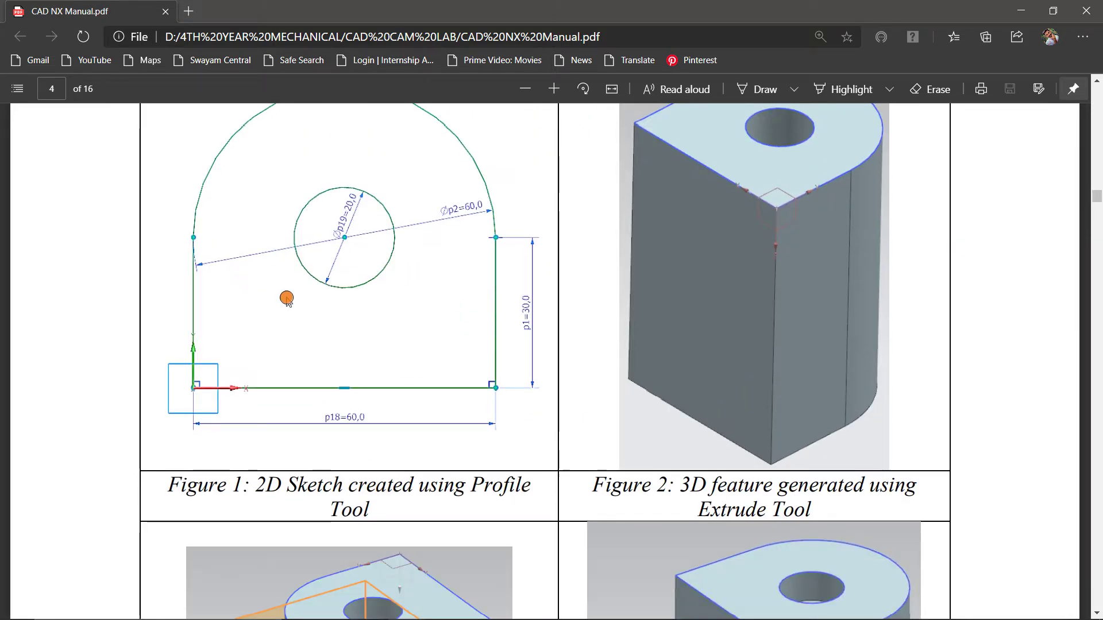
pyautogui.scroll(1, 287, 296)
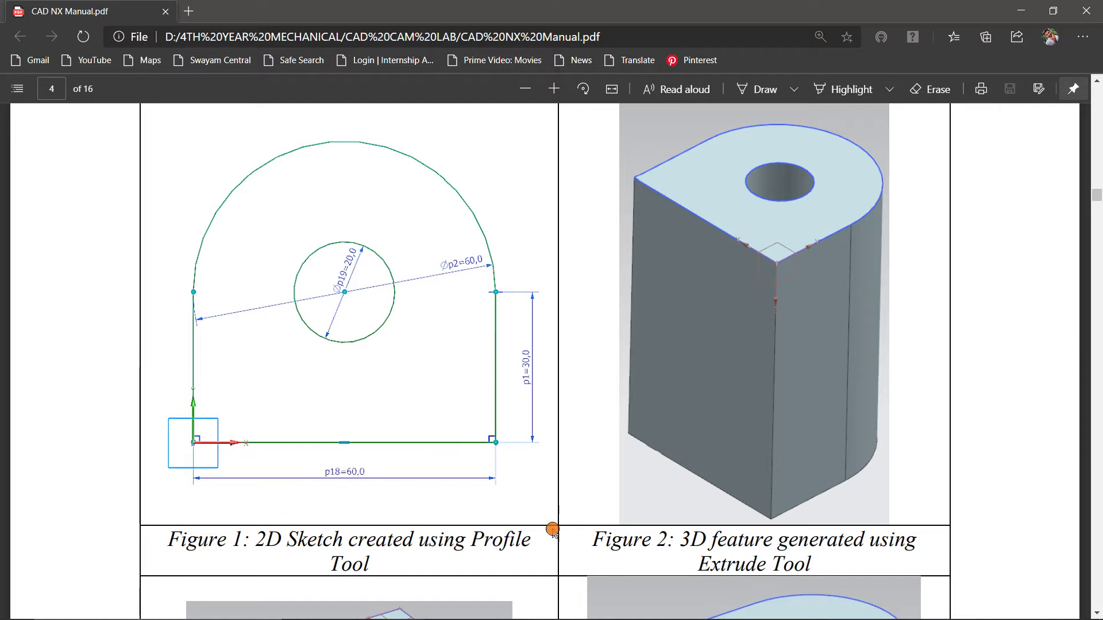
pyautogui.click(548, 606)
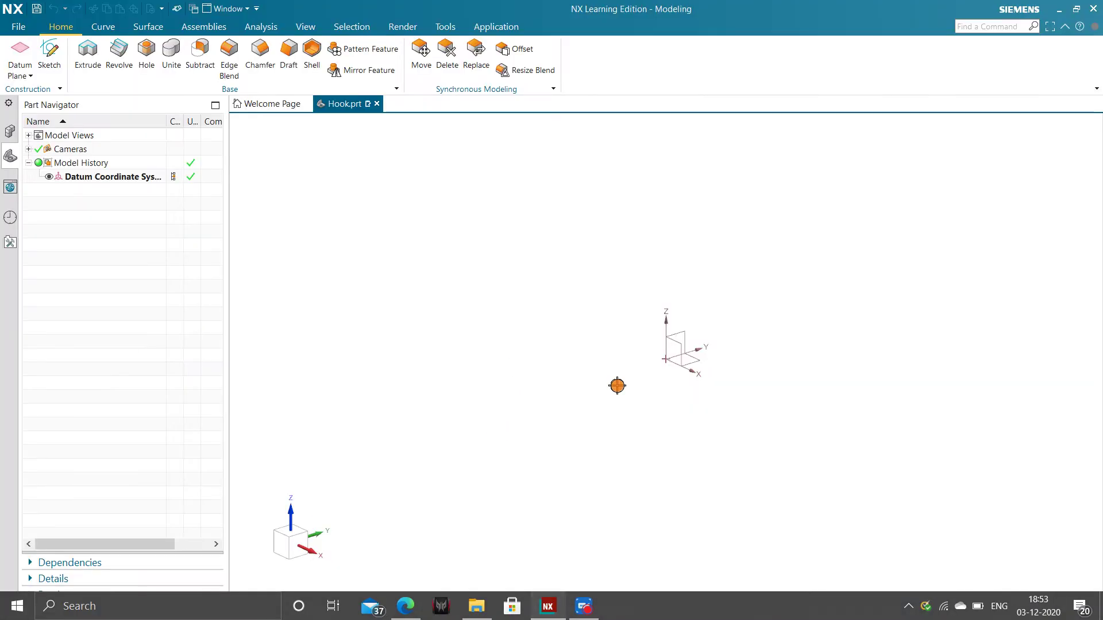
# Step: Create a new sketch on the XZ plane of the datum coordinate system
pyautogui.click(49, 50)
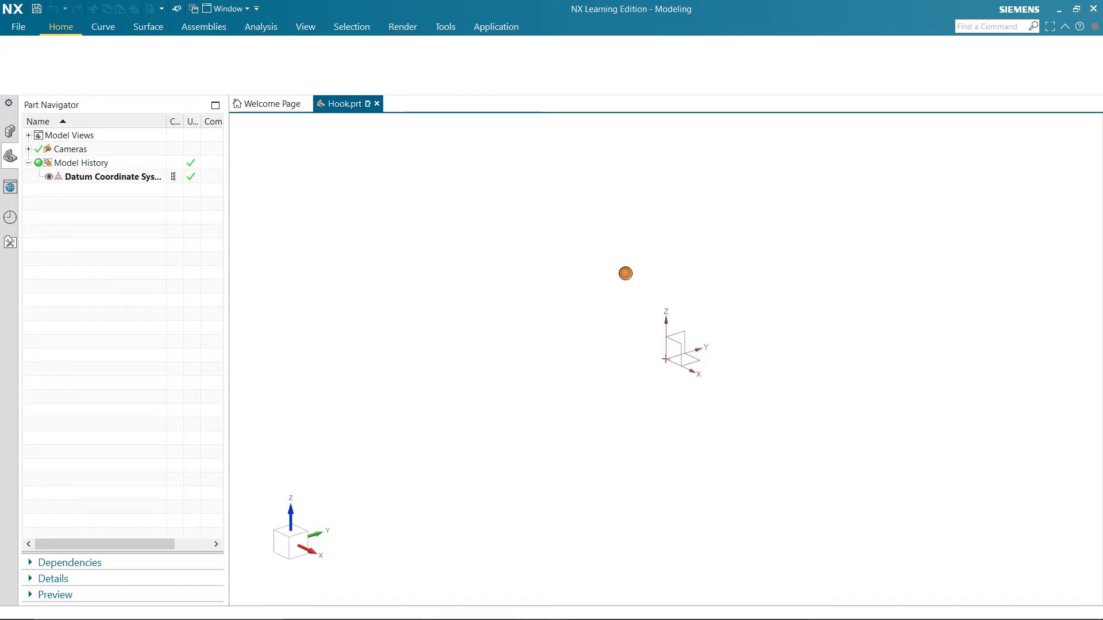
pyautogui.click(682, 342)
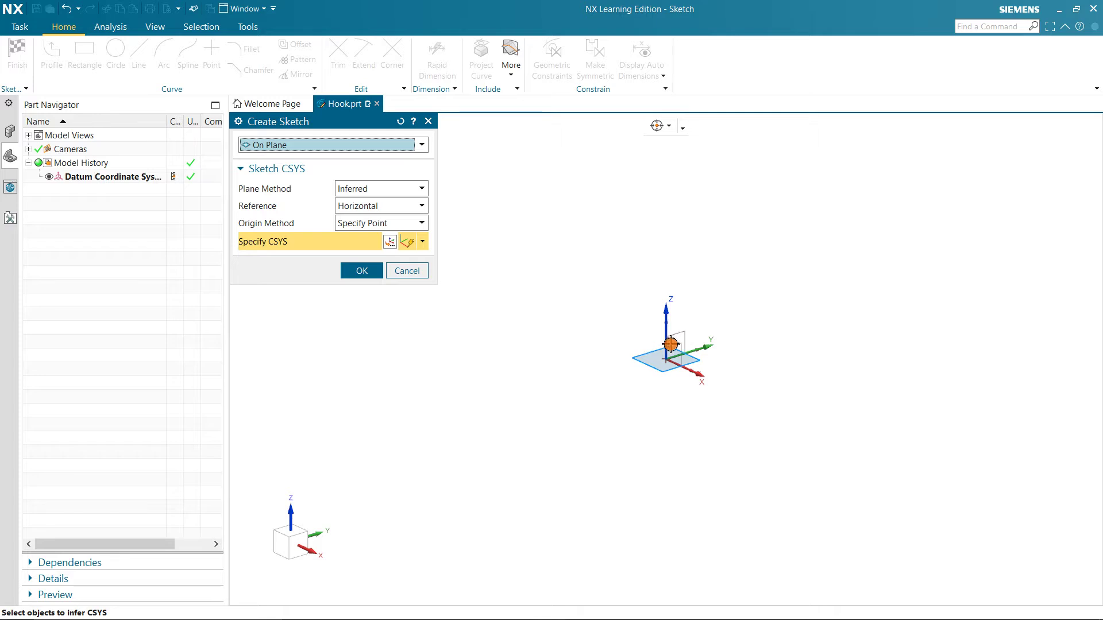
pyautogui.click(679, 346)
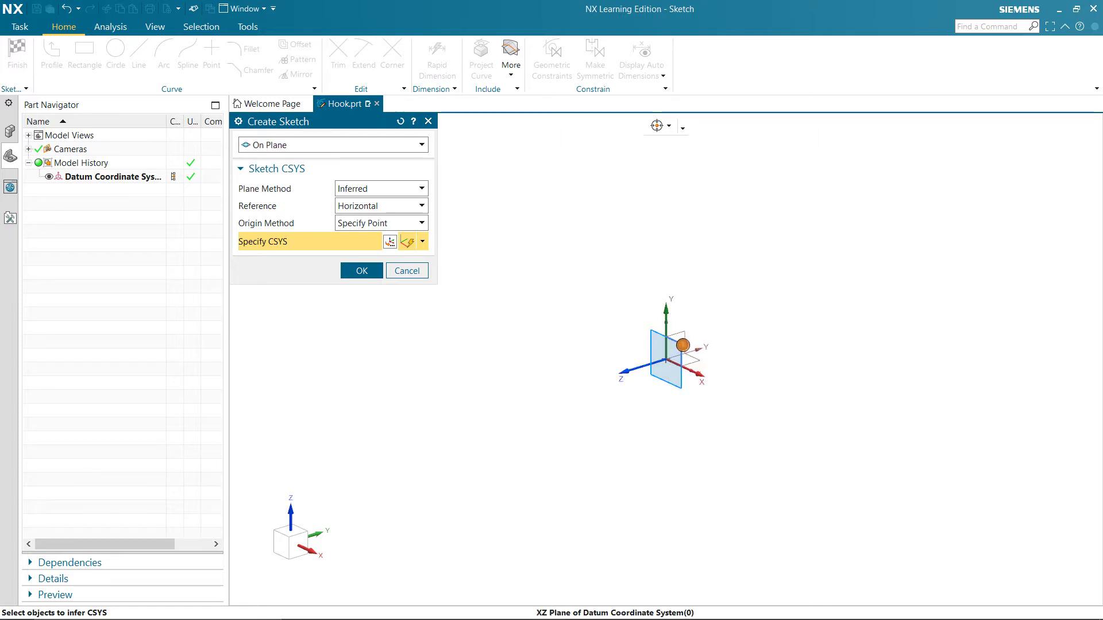
pyautogui.click(363, 271)
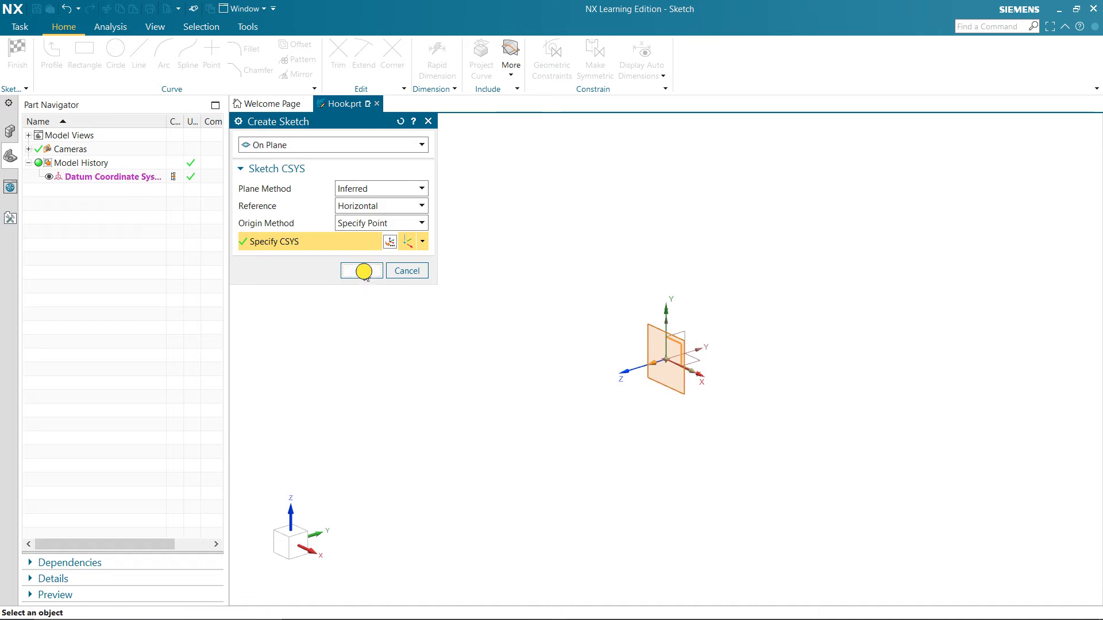
pyautogui.click(363, 271)
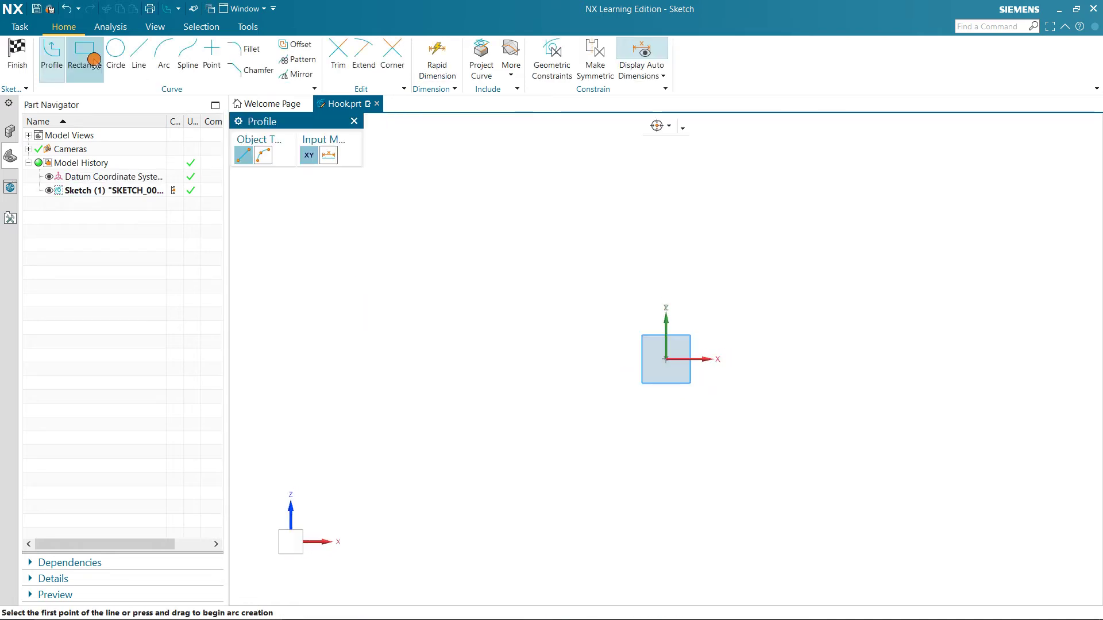
# Step: Sketch a two-point rectangle of about 410 by 220 with its first corner at the sketch origin
pyautogui.click(86, 54)
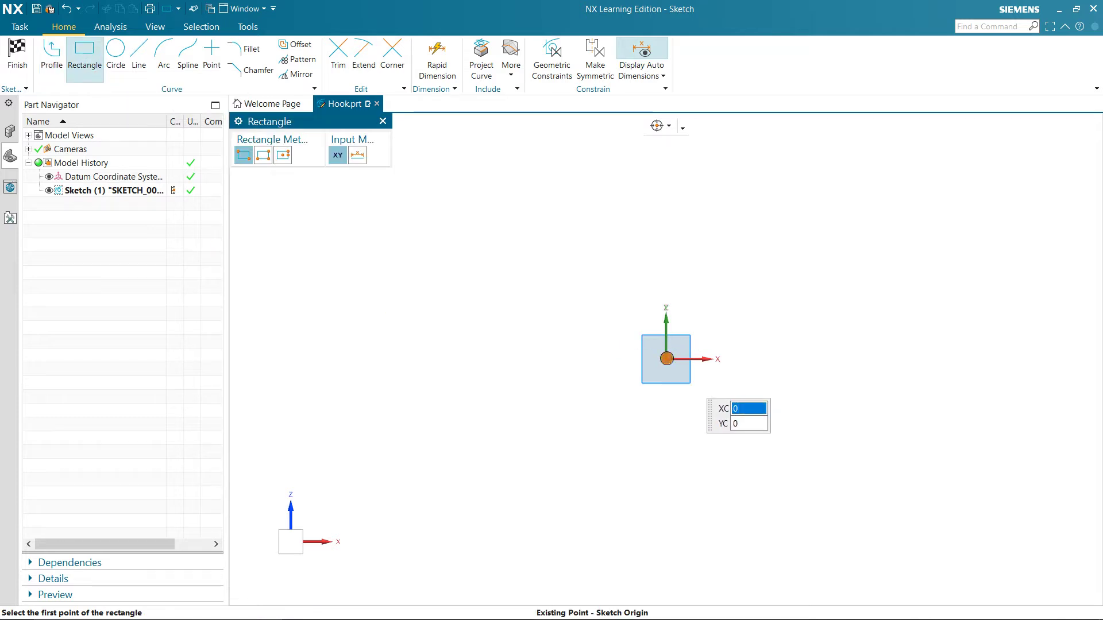
pyautogui.click(666, 358)
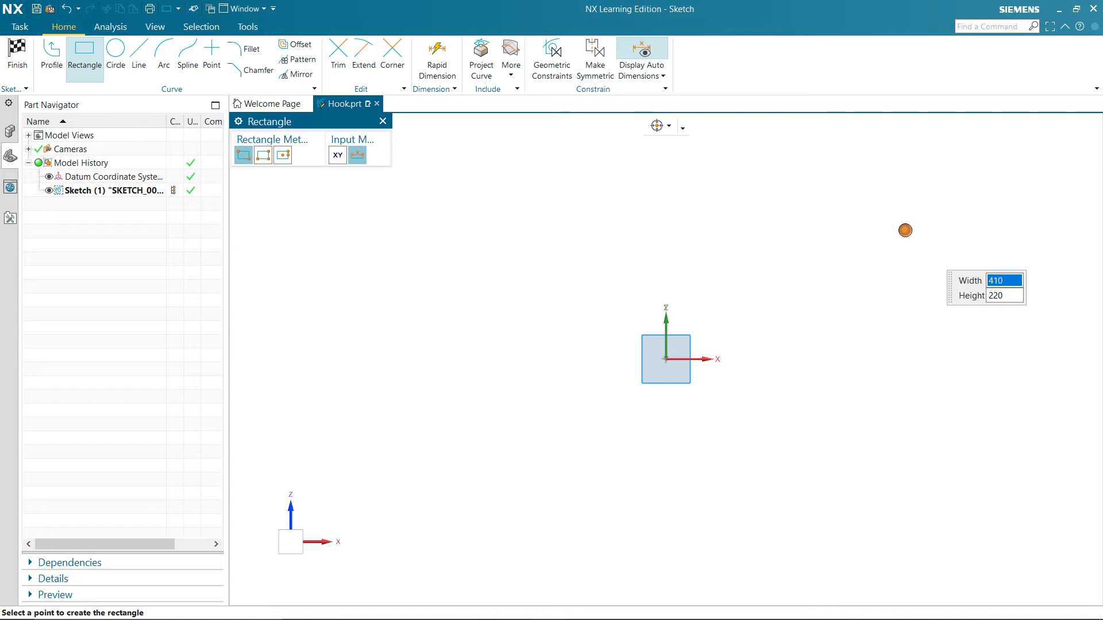
pyautogui.press('Return')
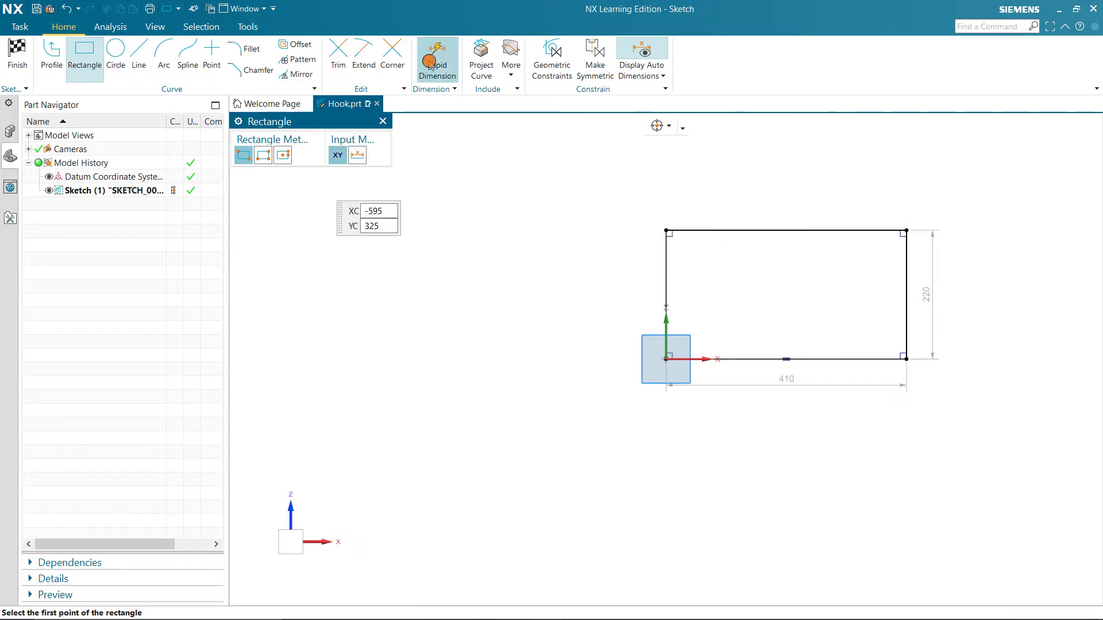
pyautogui.press('Escape')
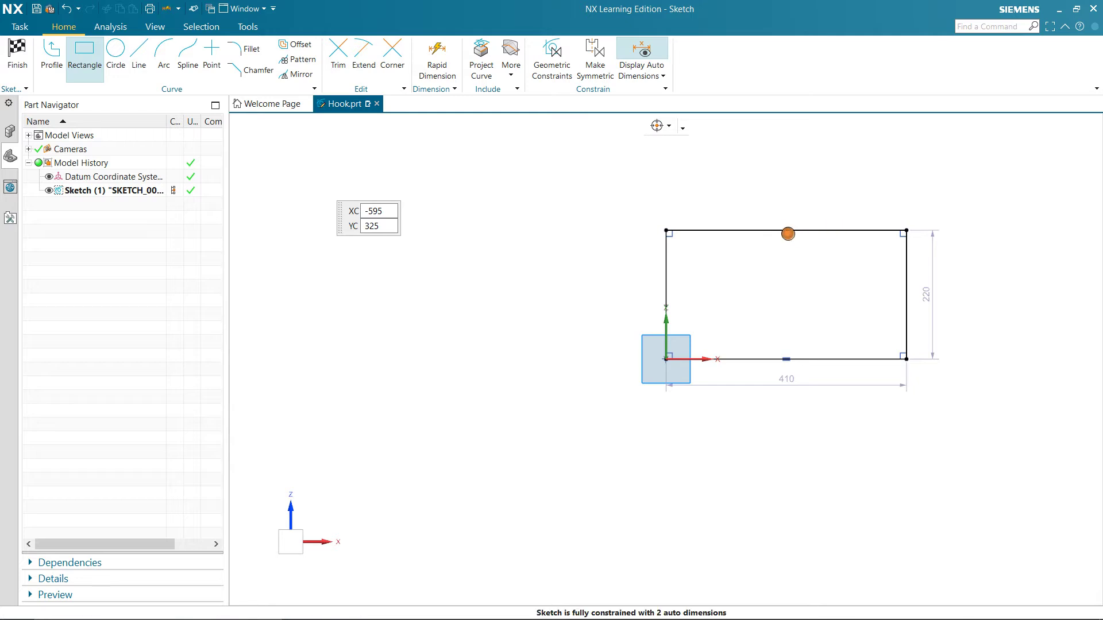
# Step: Add a rapid dimension above the rectangle's upper edge and set its width to 60
pyautogui.press('d')
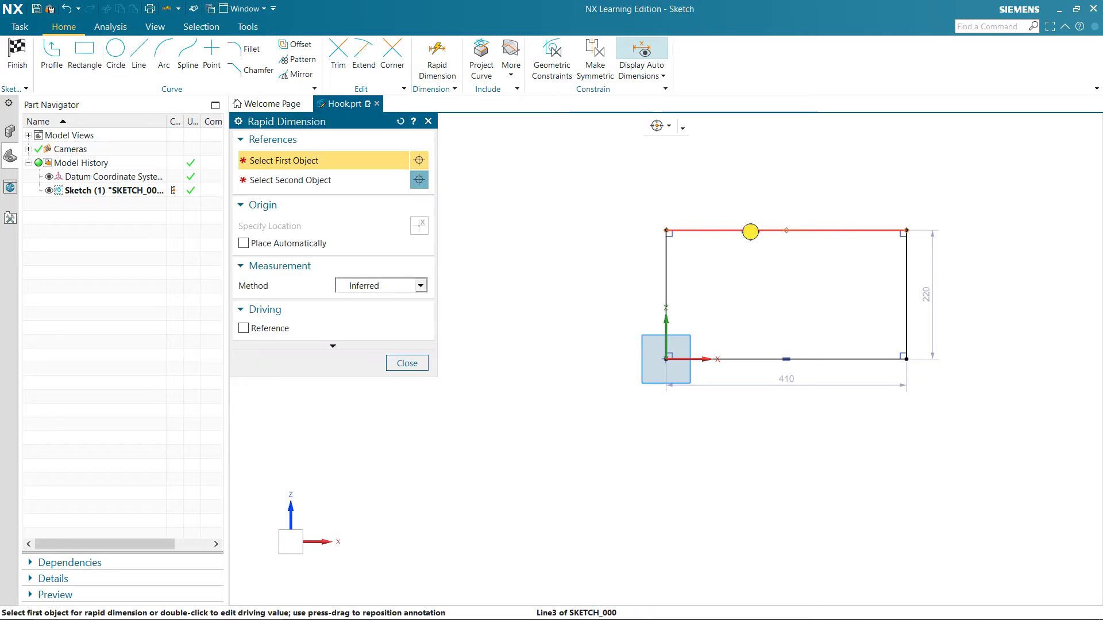
pyautogui.click(751, 230)
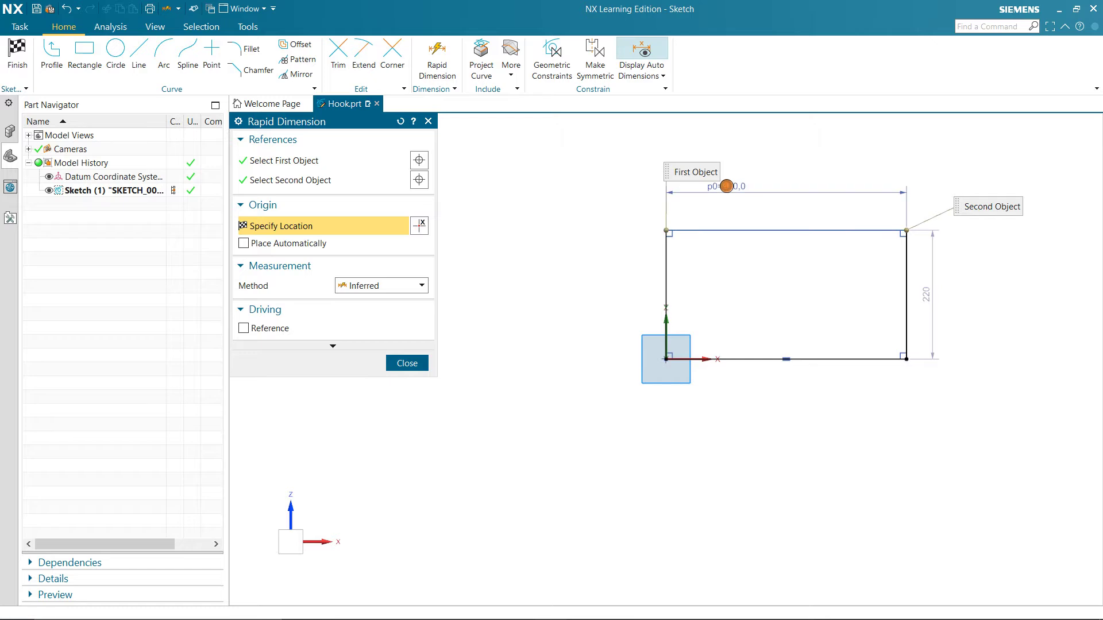
pyautogui.click(727, 187)
pyautogui.write('60')
pyautogui.press('Return')
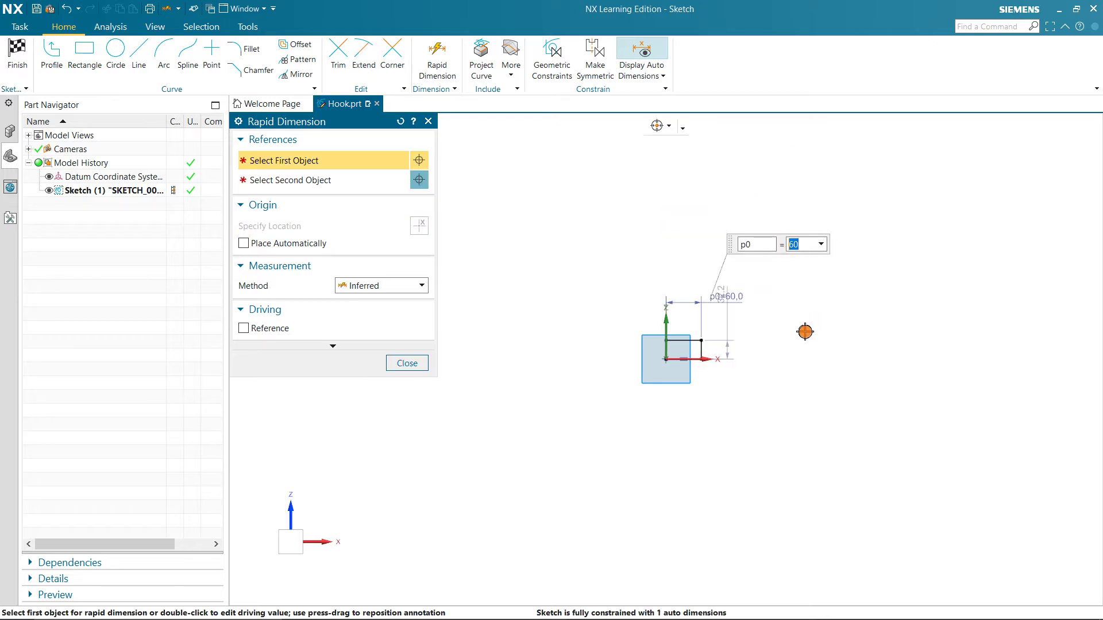
# Step: Dimension the rectangle's edge opposite the origin side and set the height to 30
pyautogui.scroll(-2, 723, 351)
pyautogui.scroll(5, 713, 351)
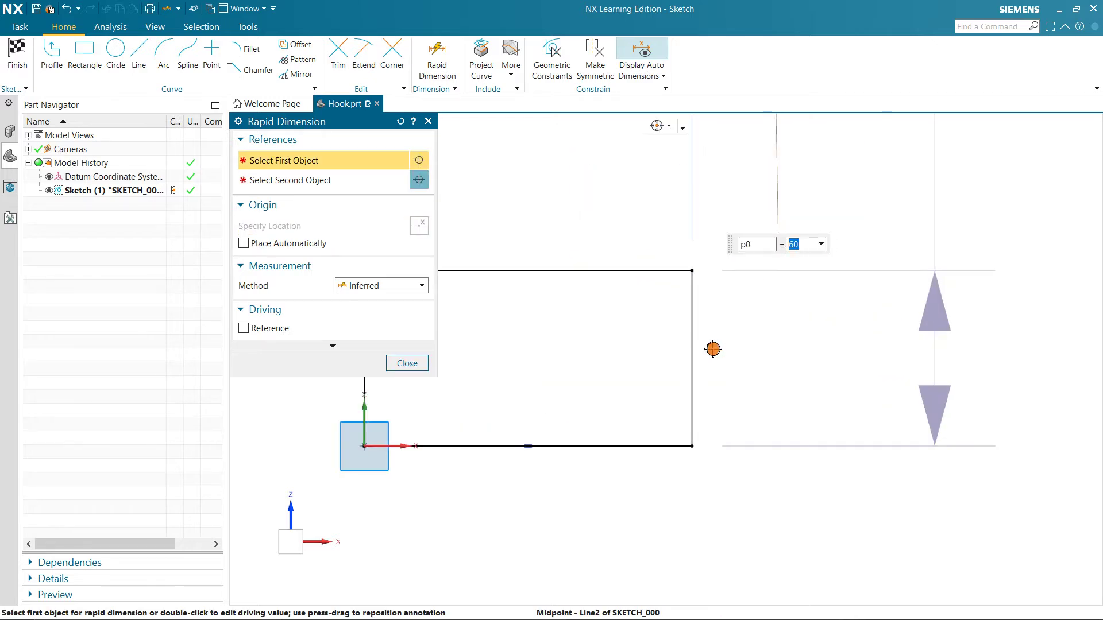
pyautogui.click(702, 354)
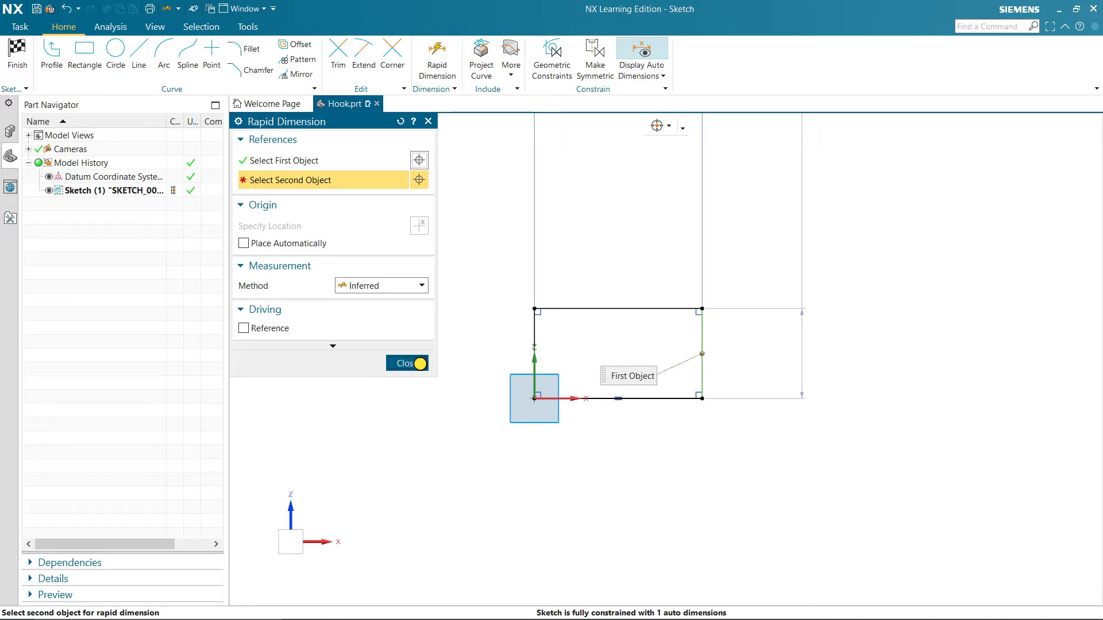
pyautogui.click(415, 363)
pyautogui.press('d')
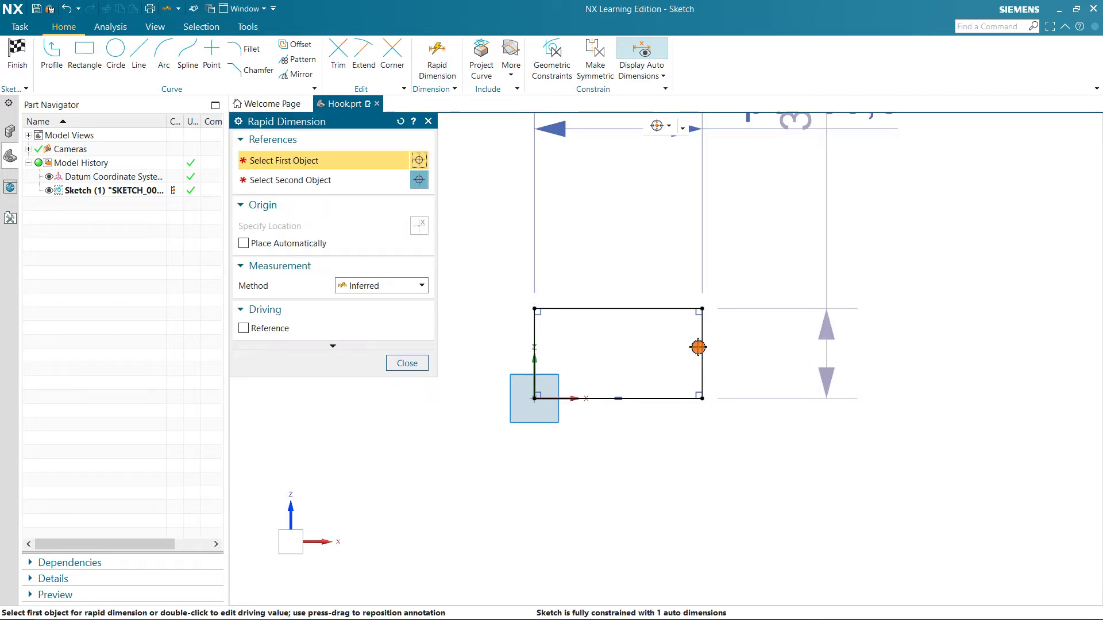
pyautogui.click(702, 345)
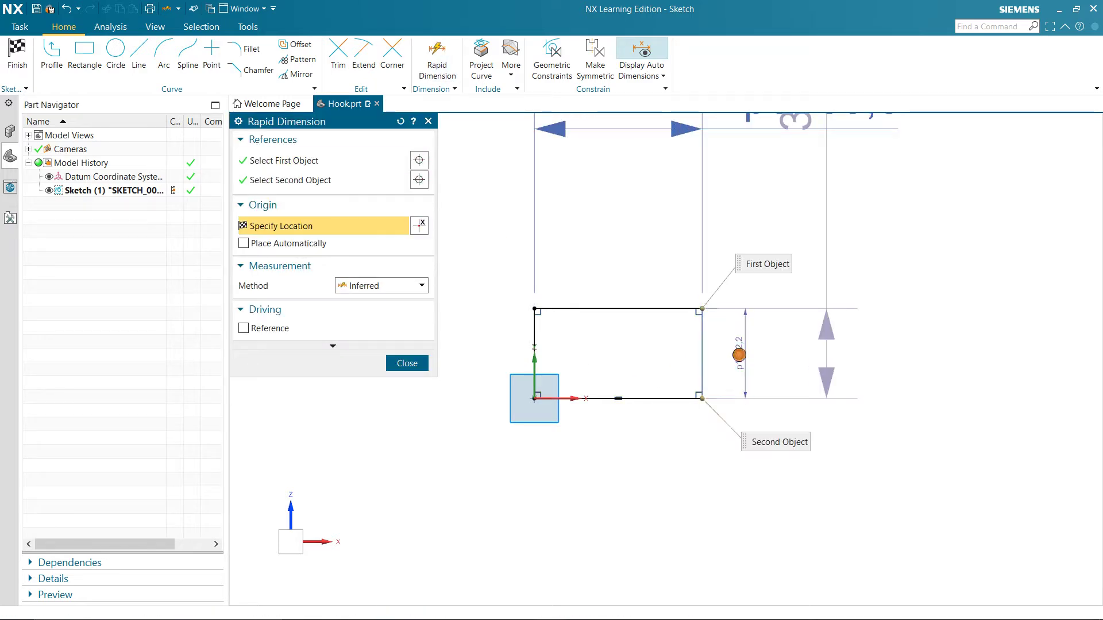
pyautogui.click(740, 355)
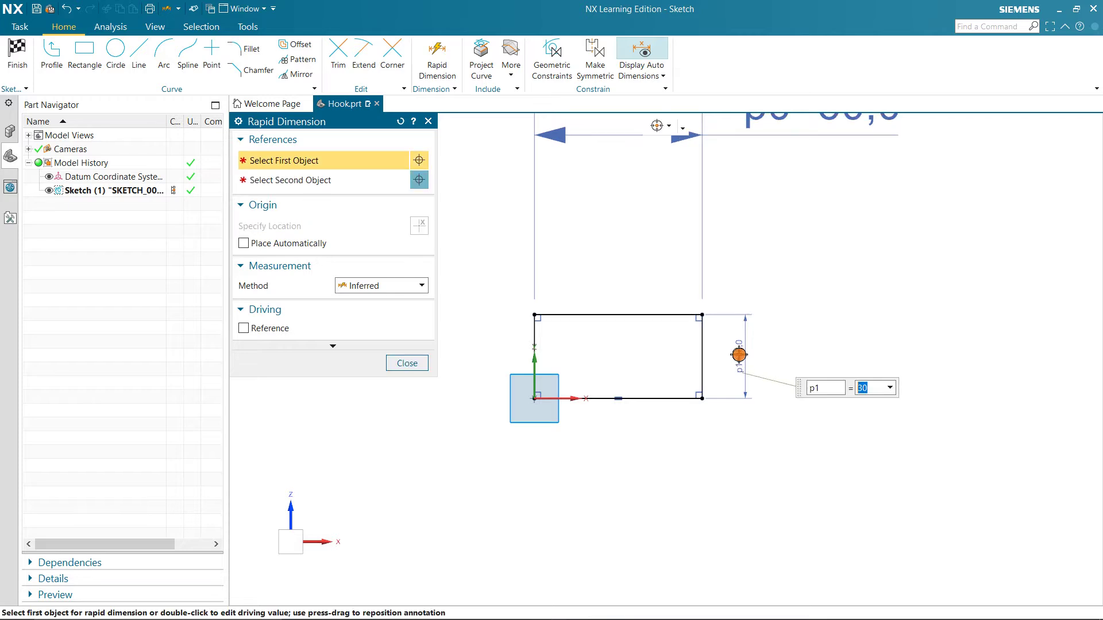
pyautogui.press('Escape')
pyautogui.scroll(5, 654, 355)
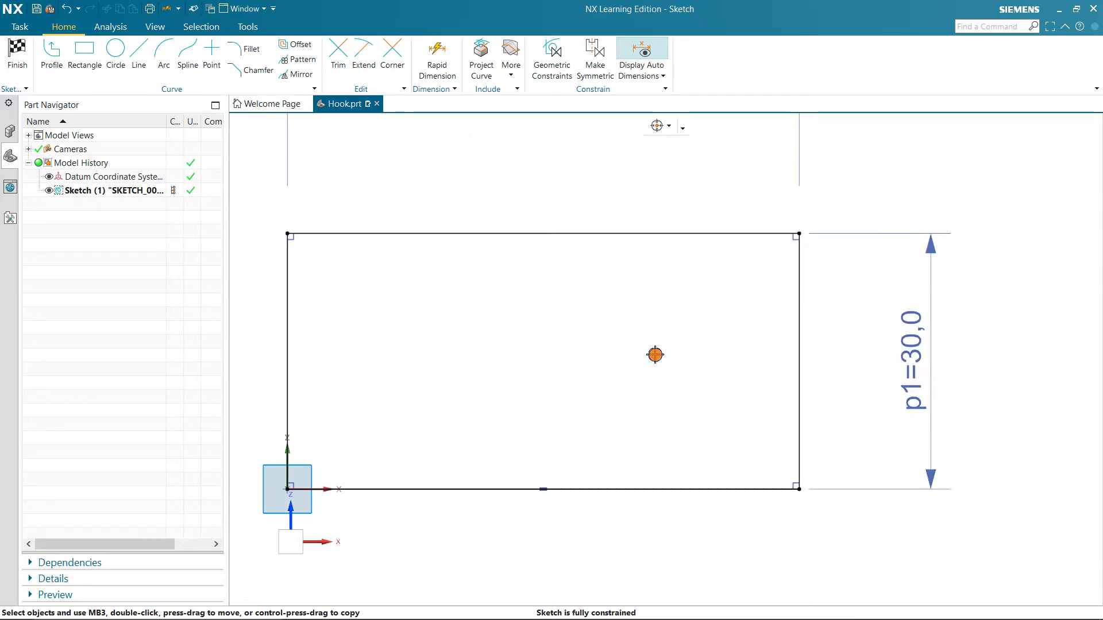
pyautogui.scroll(-2, 654, 354)
# Step: Check Figure 1 in the PDF manual and draw a circle of diameter 60 in NX, centred on the rectangle's upper edge midpoint
pyautogui.moveTo(505, 613)
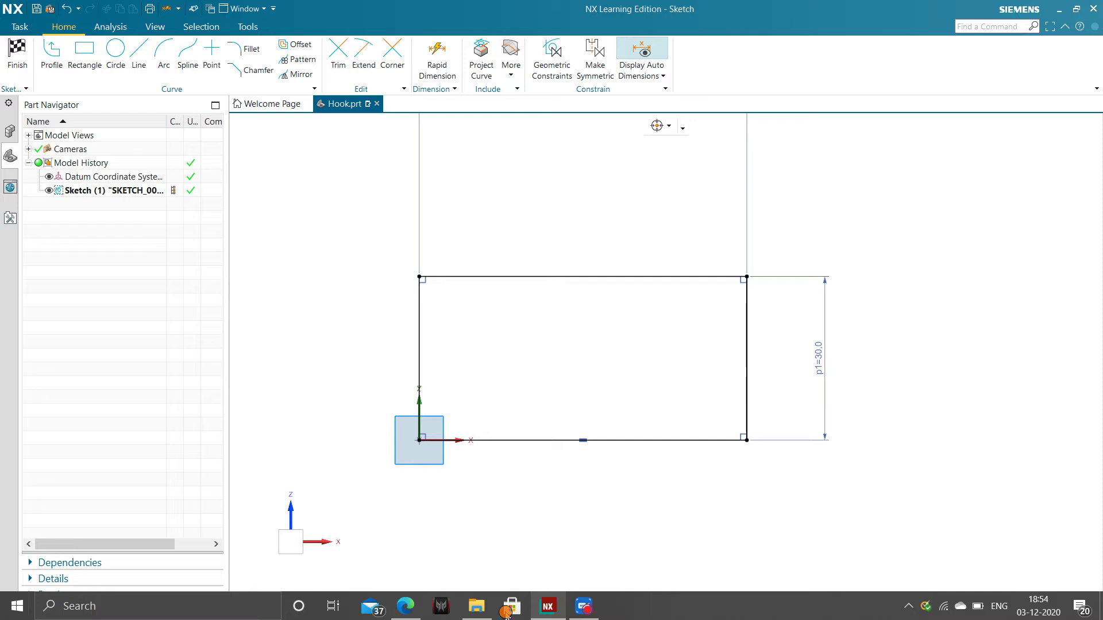
pyautogui.click(405, 606)
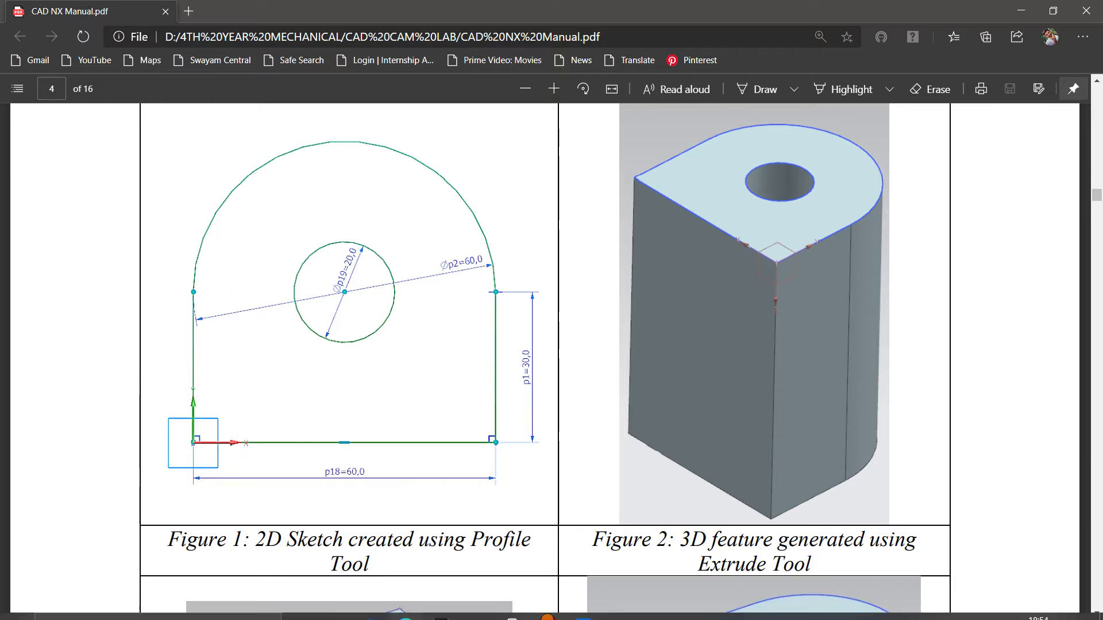
pyautogui.moveTo(548, 613)
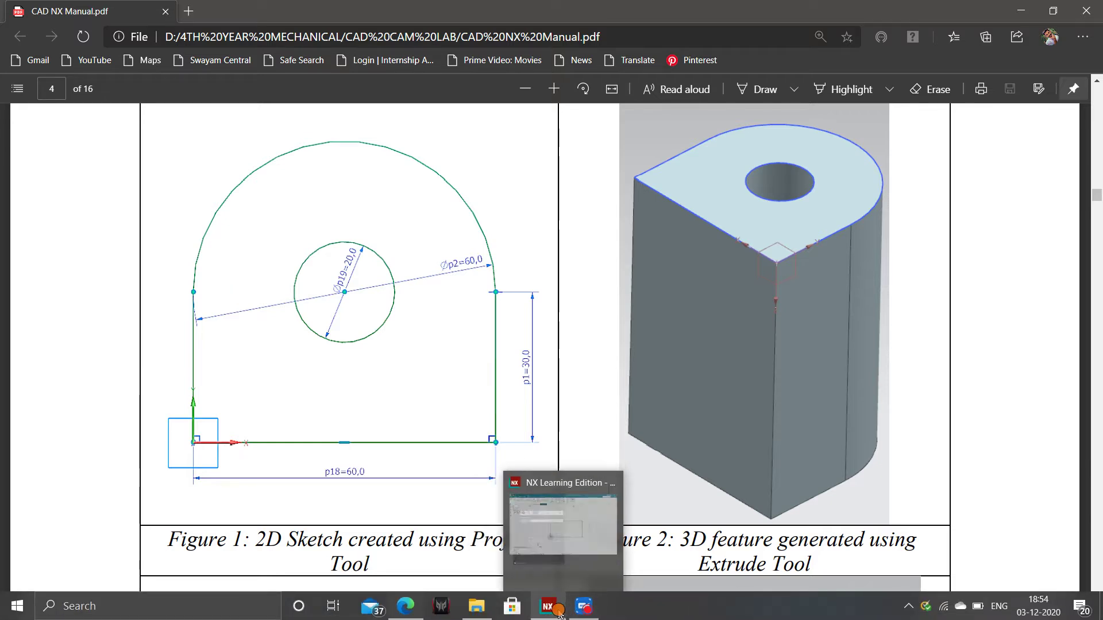
pyautogui.click(559, 612)
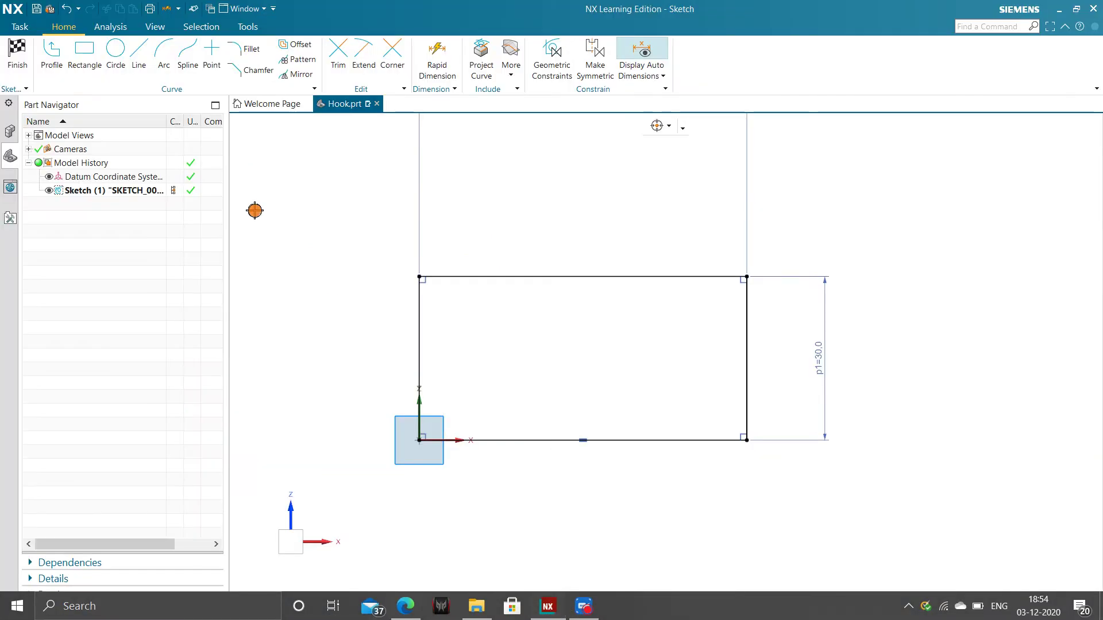
pyautogui.click(116, 47)
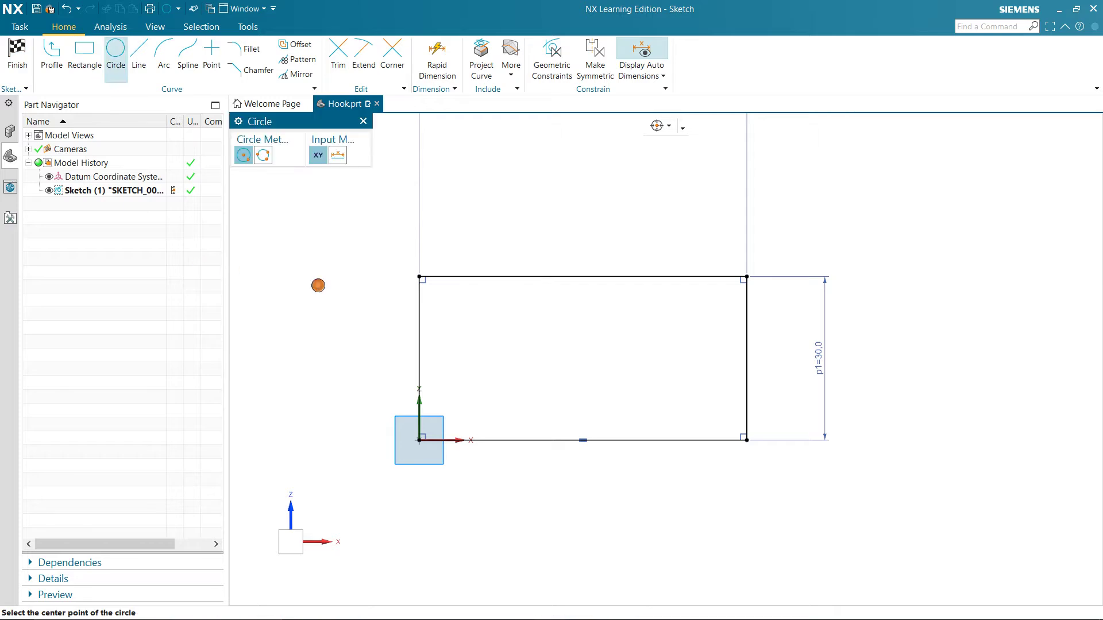
pyautogui.click(584, 276)
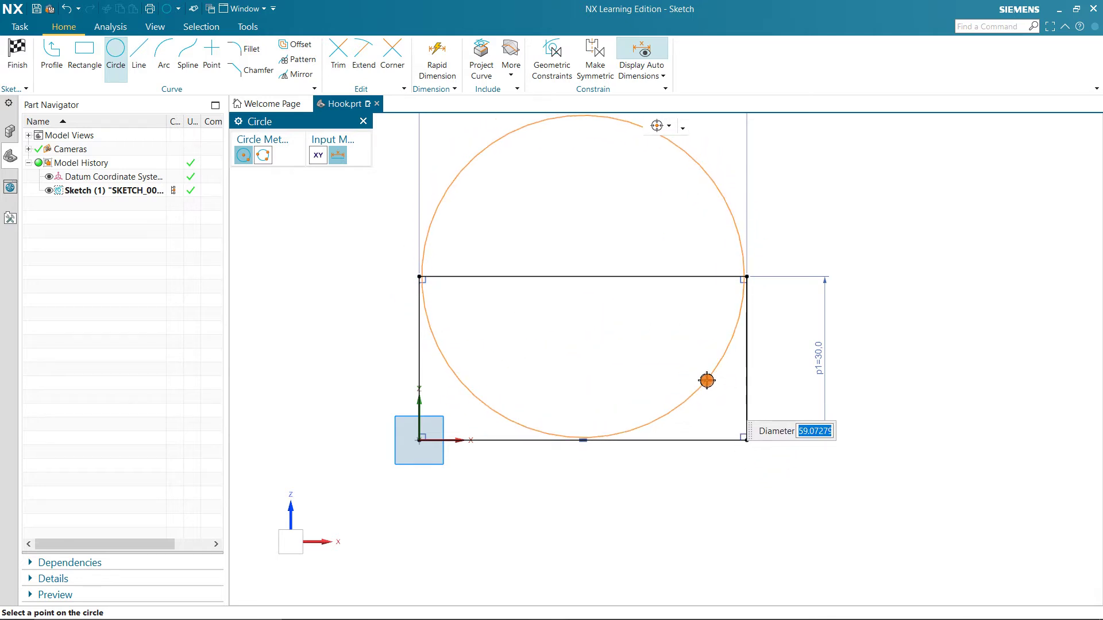
pyautogui.write('6')
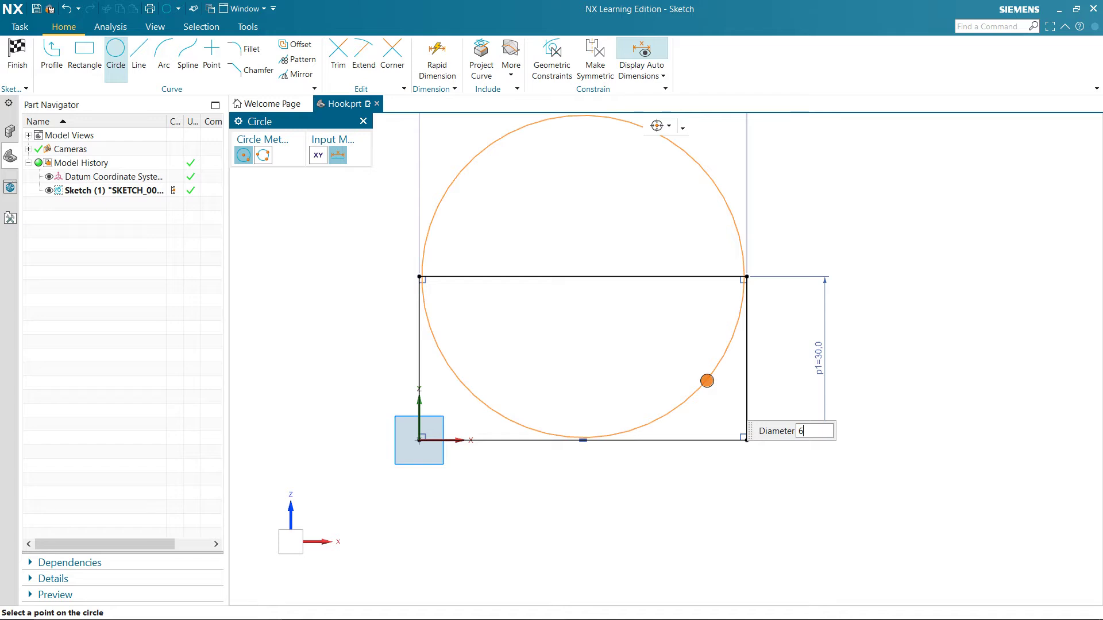
pyautogui.write('0')
pyautogui.press('Return')
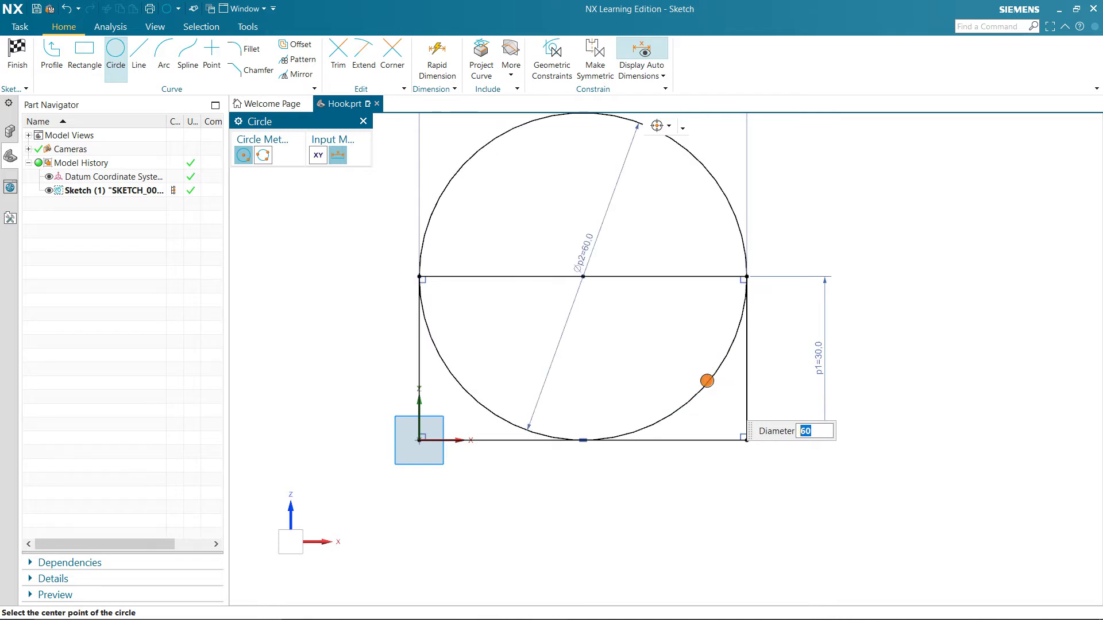
pyautogui.press('Escape')
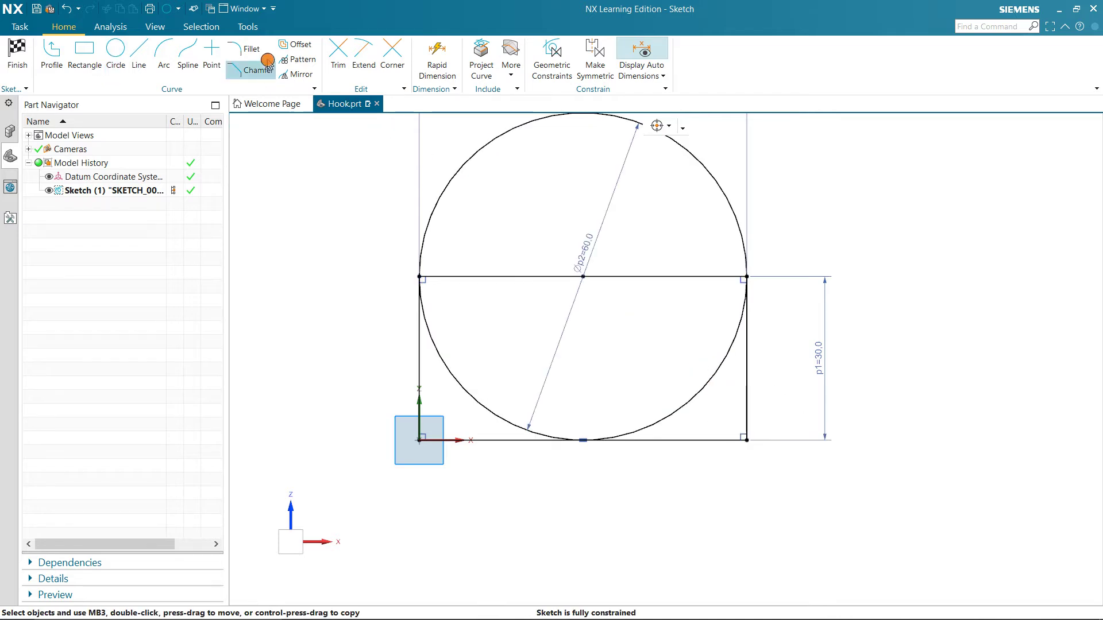
# Step: Trim away the lower half of the 60 diameter circle and the rectangle's upper edge
pyautogui.click(343, 51)
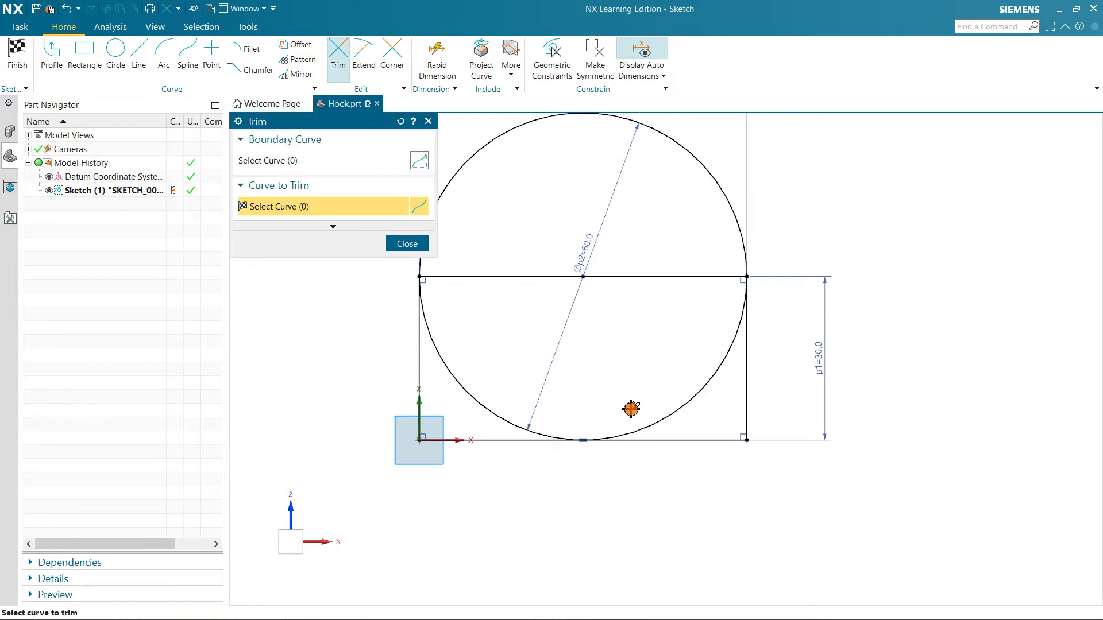
pyautogui.click(594, 431)
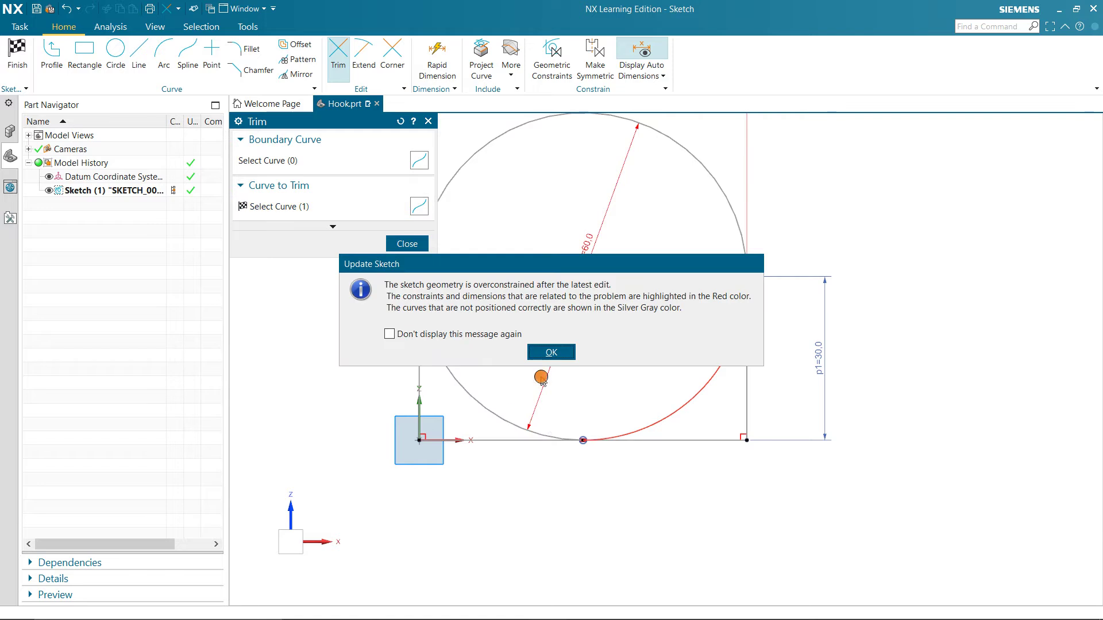
pyautogui.click(389, 334)
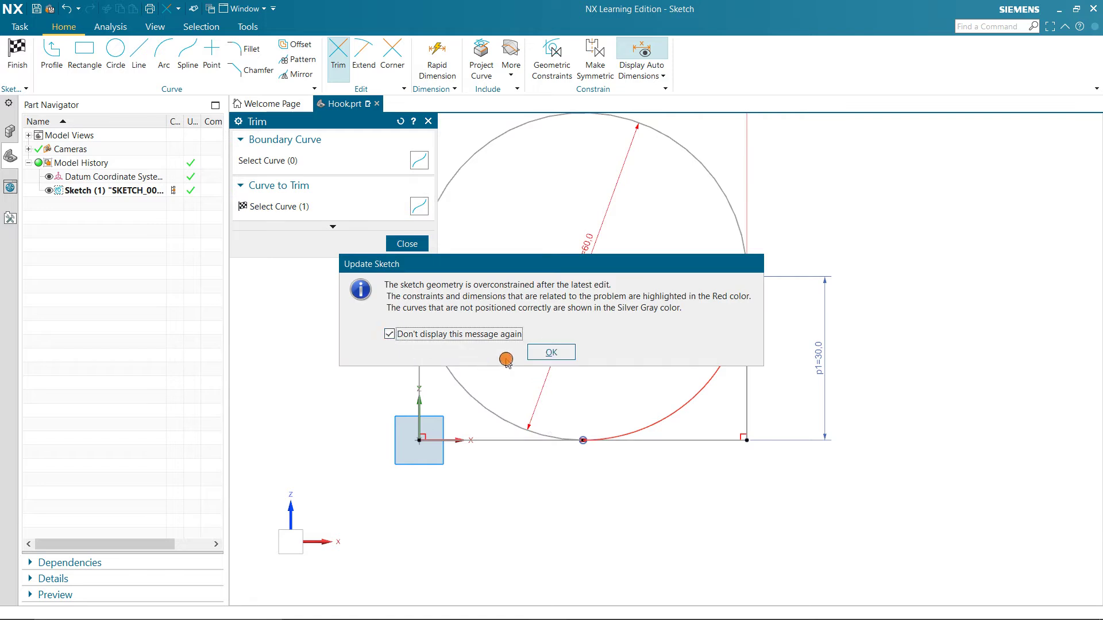
pyautogui.click(391, 336)
pyautogui.click(550, 352)
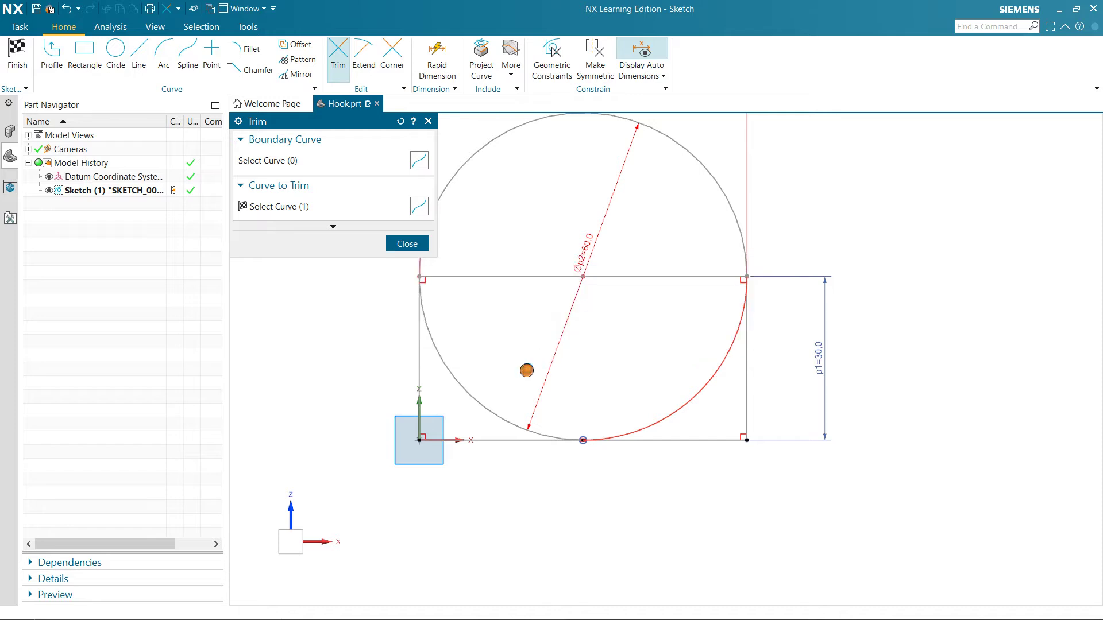
pyautogui.click(481, 404)
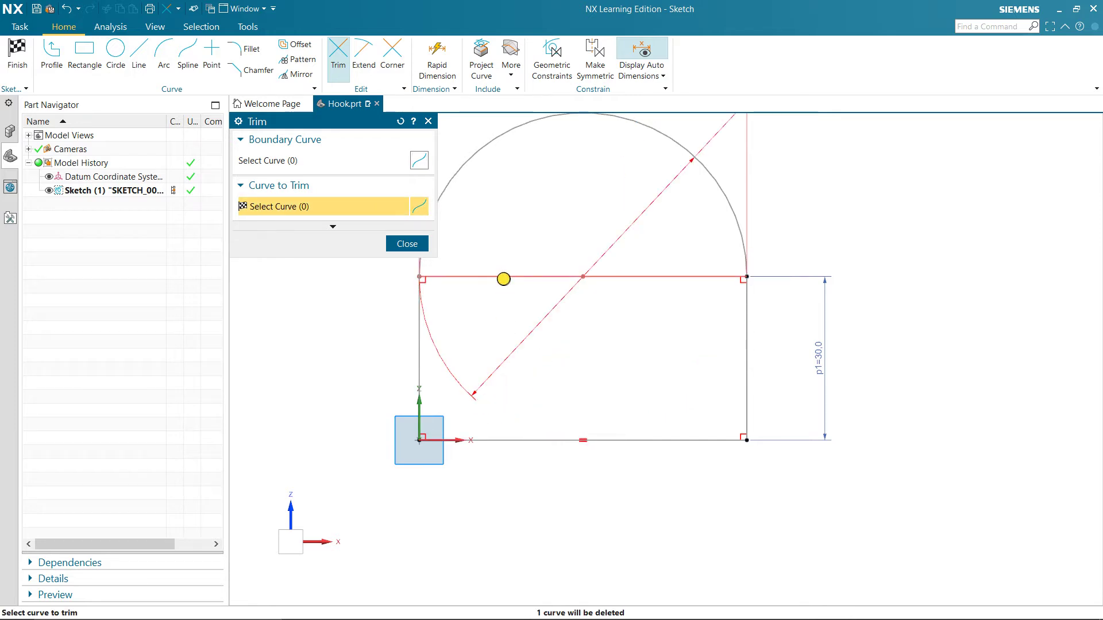
pyautogui.click(673, 284)
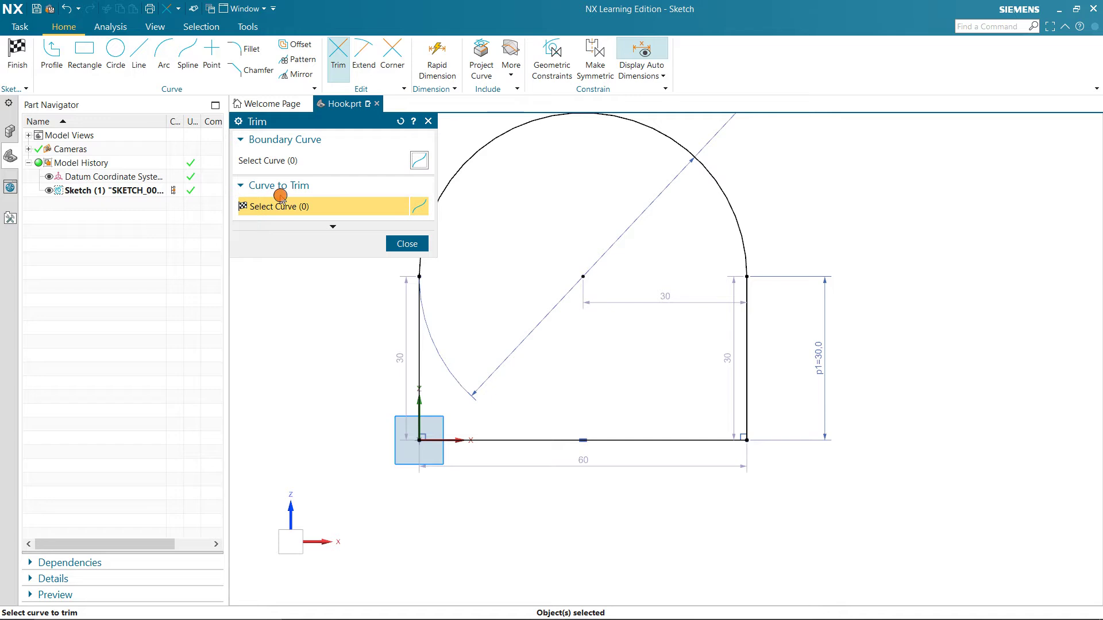
pyautogui.click(409, 243)
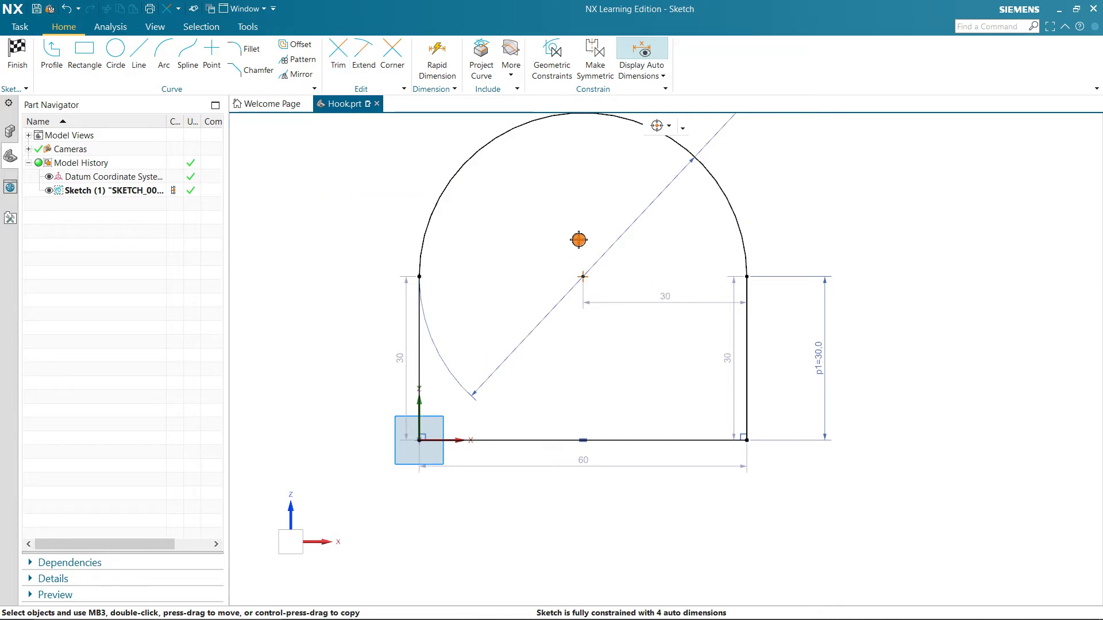
# Step: Check Figure 1 in the PDF manual, draw a circle of diameter 20 at the arc's centre in NX and finish the sketch
pyautogui.moveTo(513, 608)
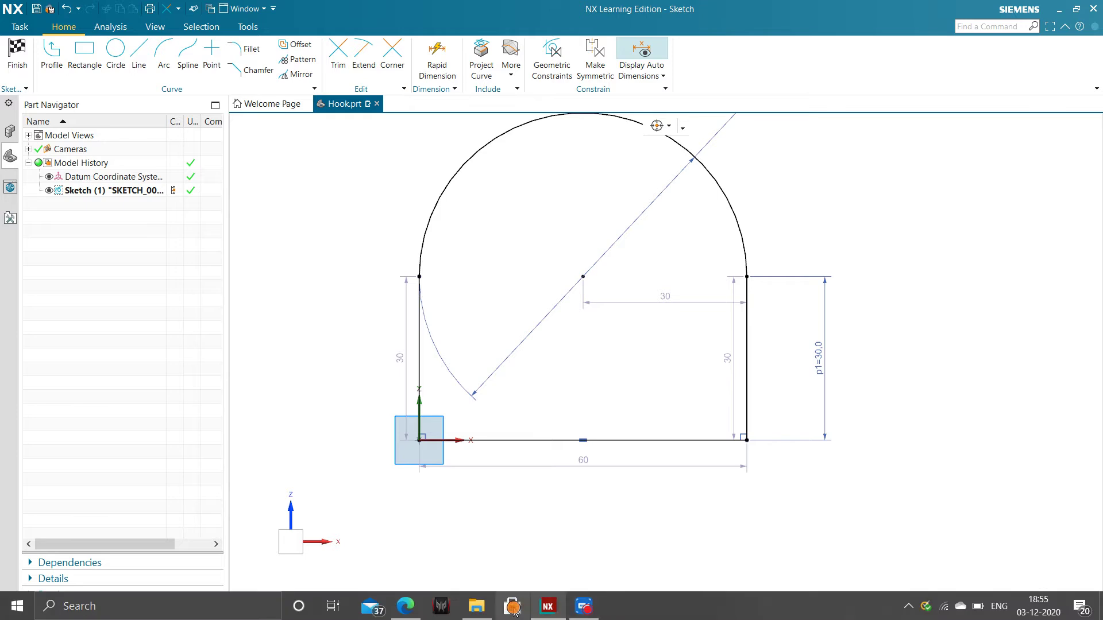
pyautogui.click(551, 607)
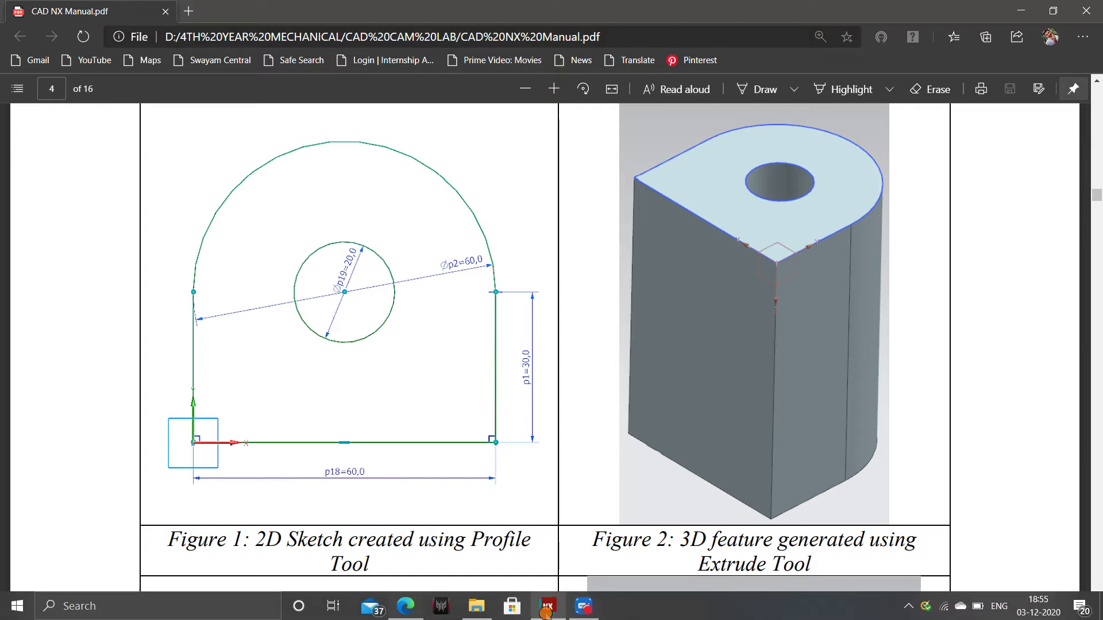
pyautogui.click(546, 610)
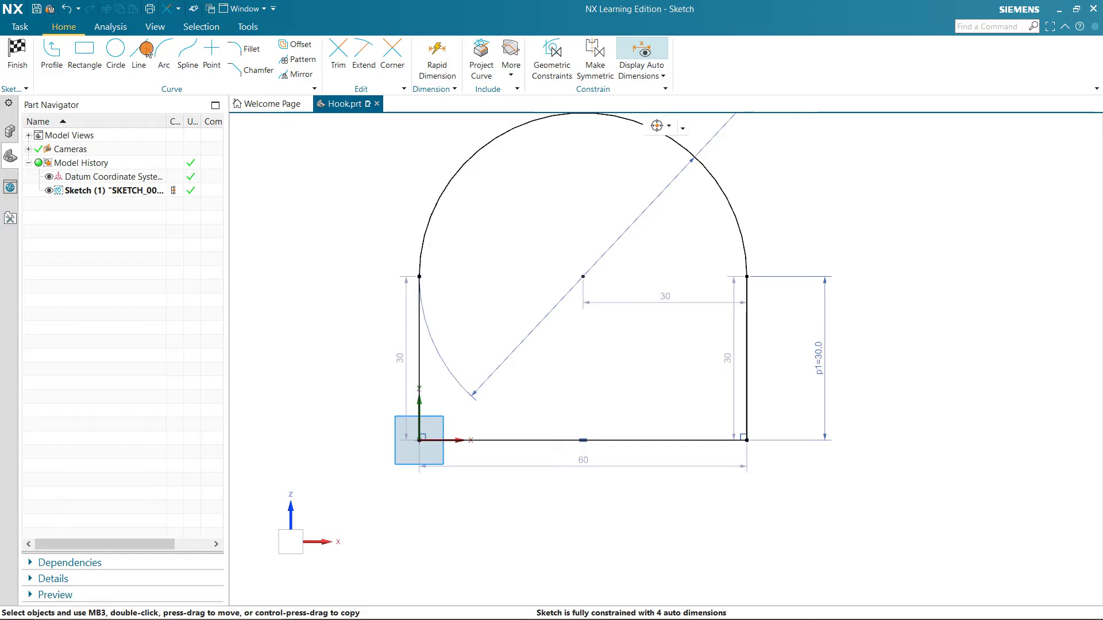
pyautogui.click(116, 48)
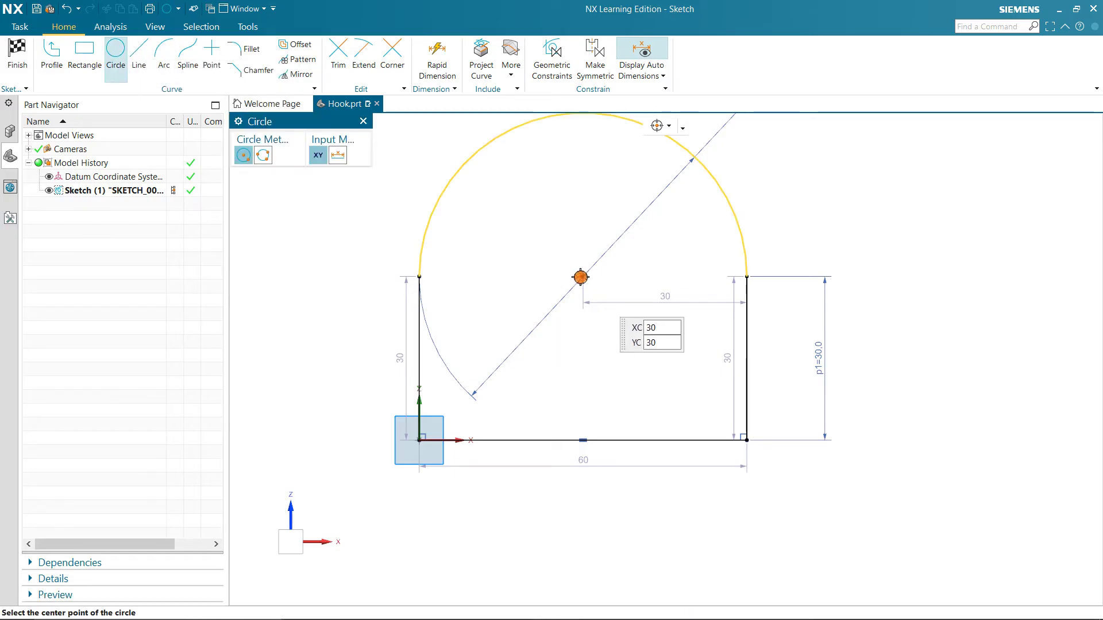
pyautogui.click(581, 278)
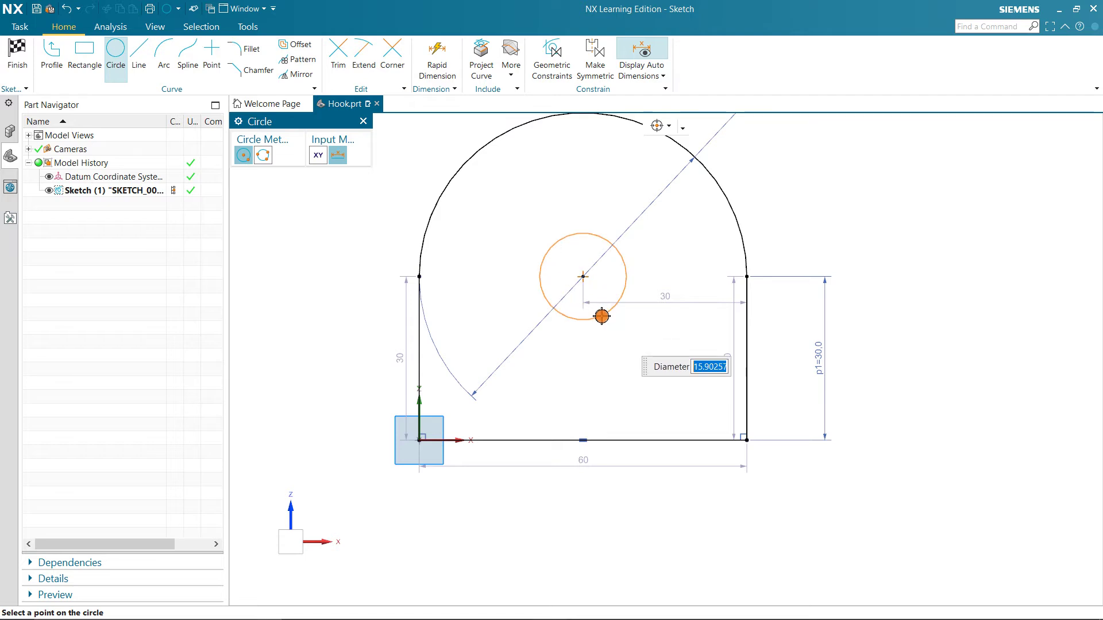
pyautogui.write('20')
pyautogui.press('Return')
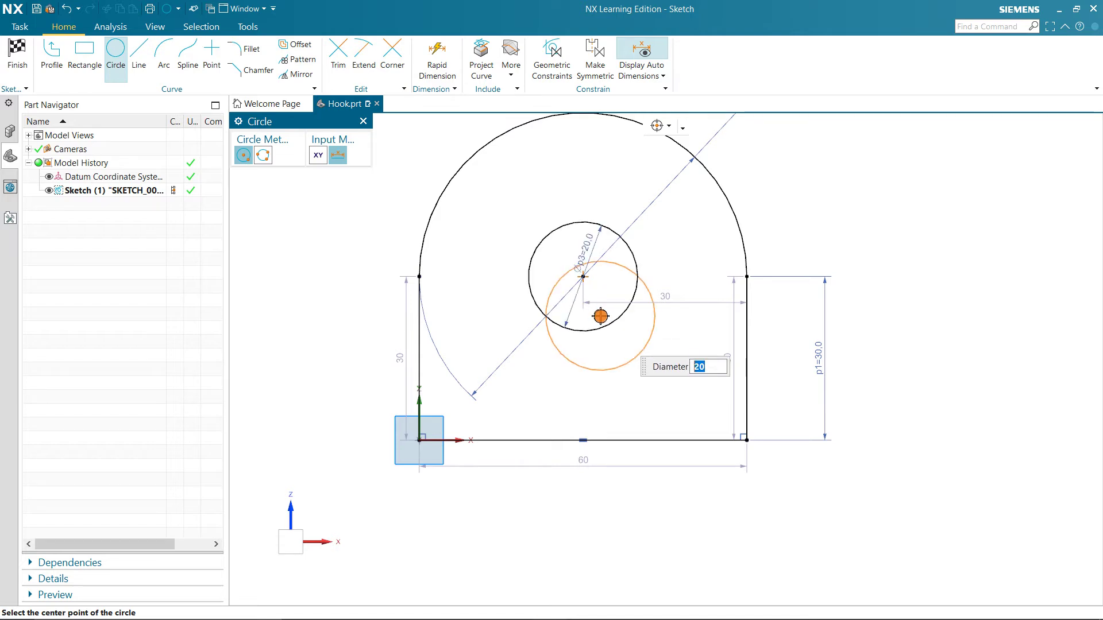
pyautogui.press('Escape')
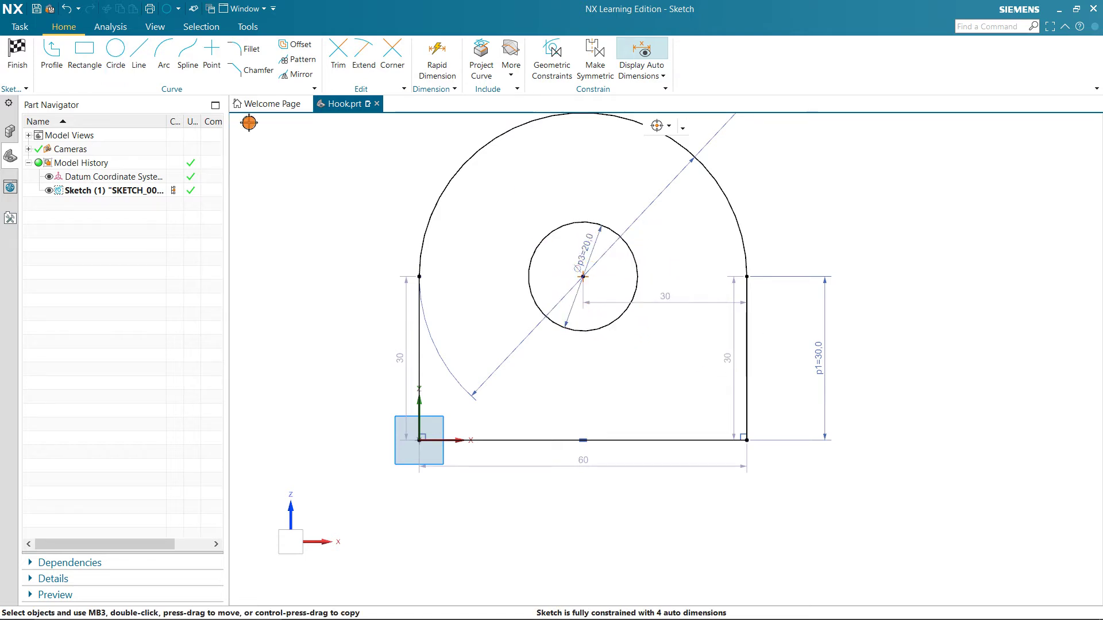
pyautogui.click(18, 53)
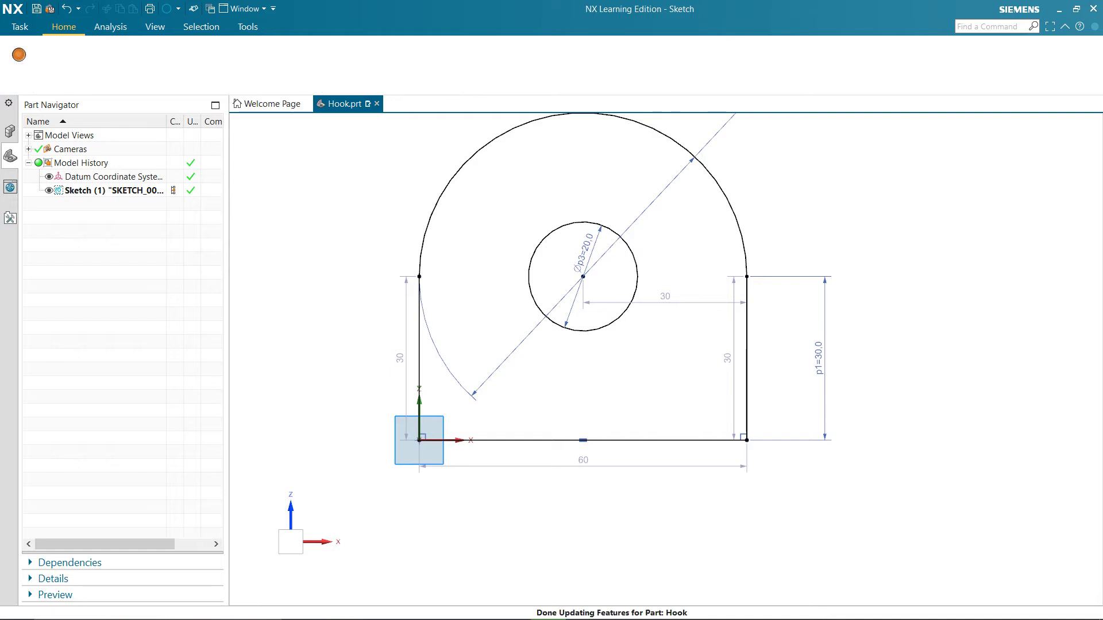
# Step: Read the Figure 2 to 4 images and the Procedure steps in the PDF manual for the extrusion of Sketch 1, and return to NX
pyautogui.moveTo(447, 619)
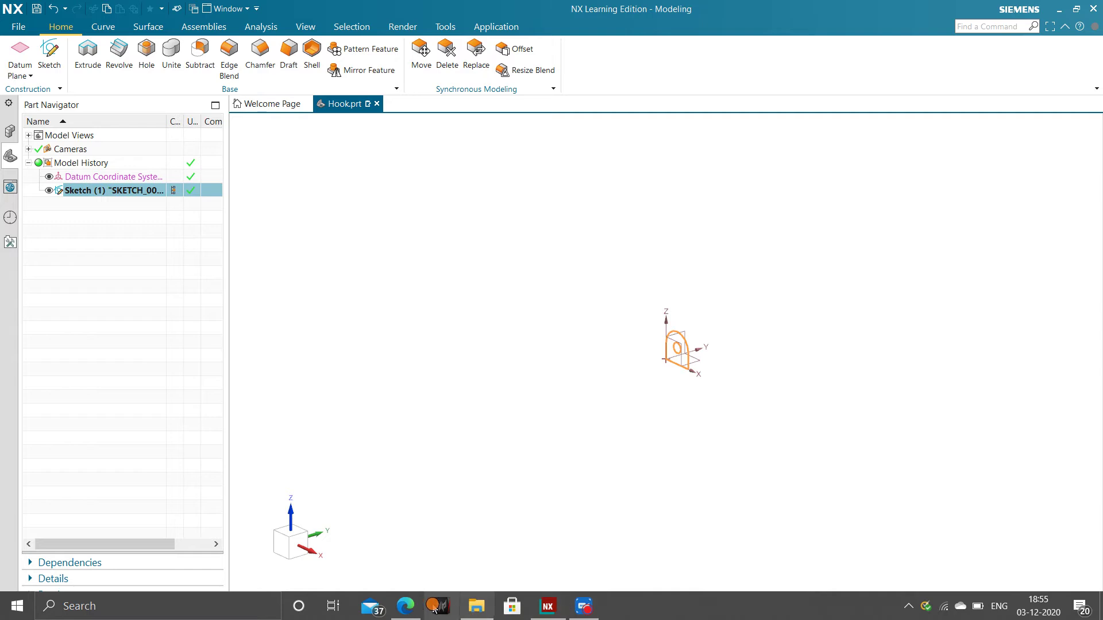
pyautogui.click(406, 606)
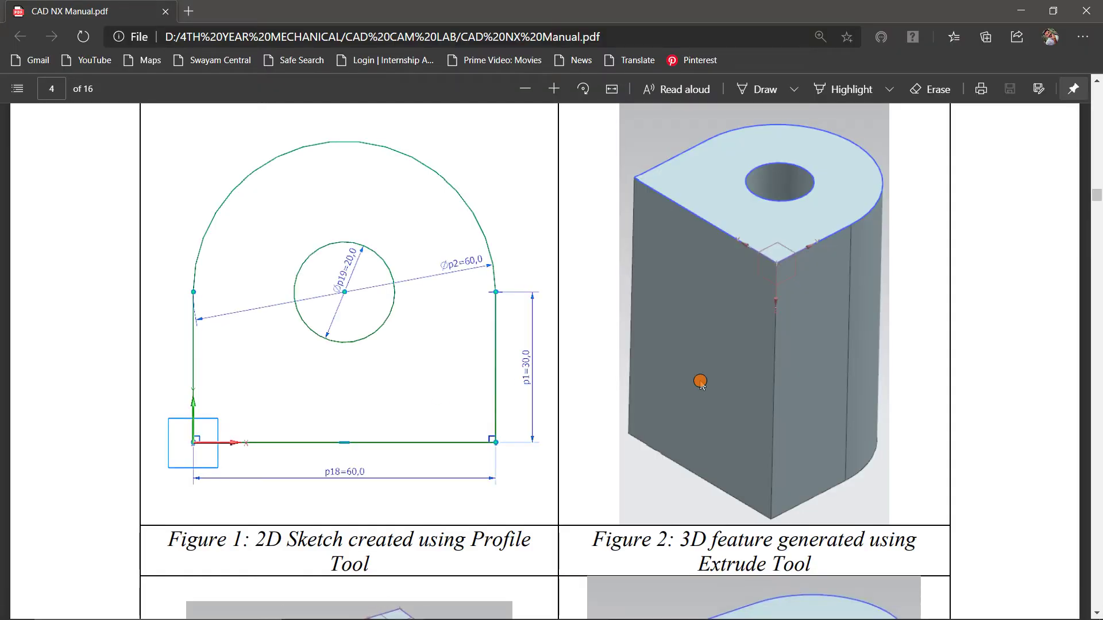
pyautogui.scroll(-8, 700, 382)
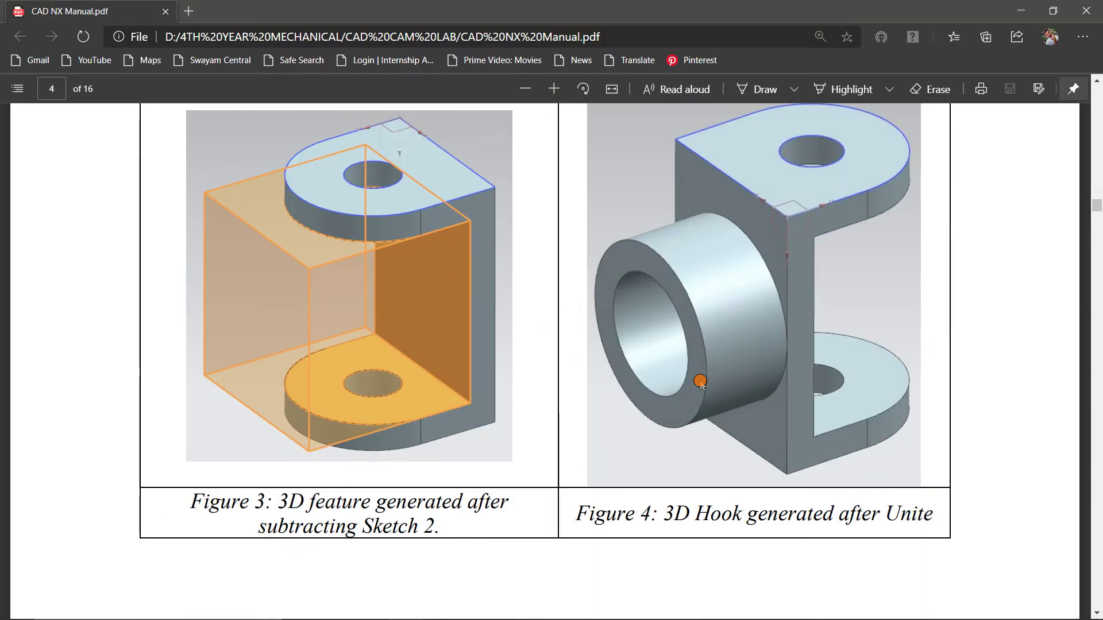
pyautogui.scroll(15, 700, 382)
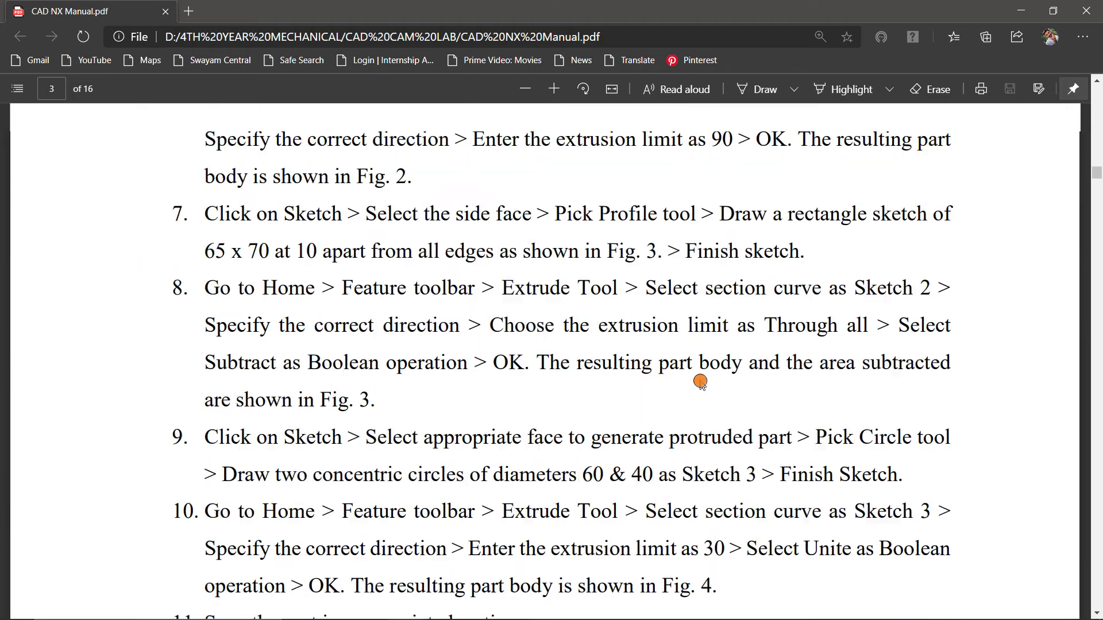
pyautogui.scroll(6, 700, 382)
pyautogui.scroll(2, 264, 328)
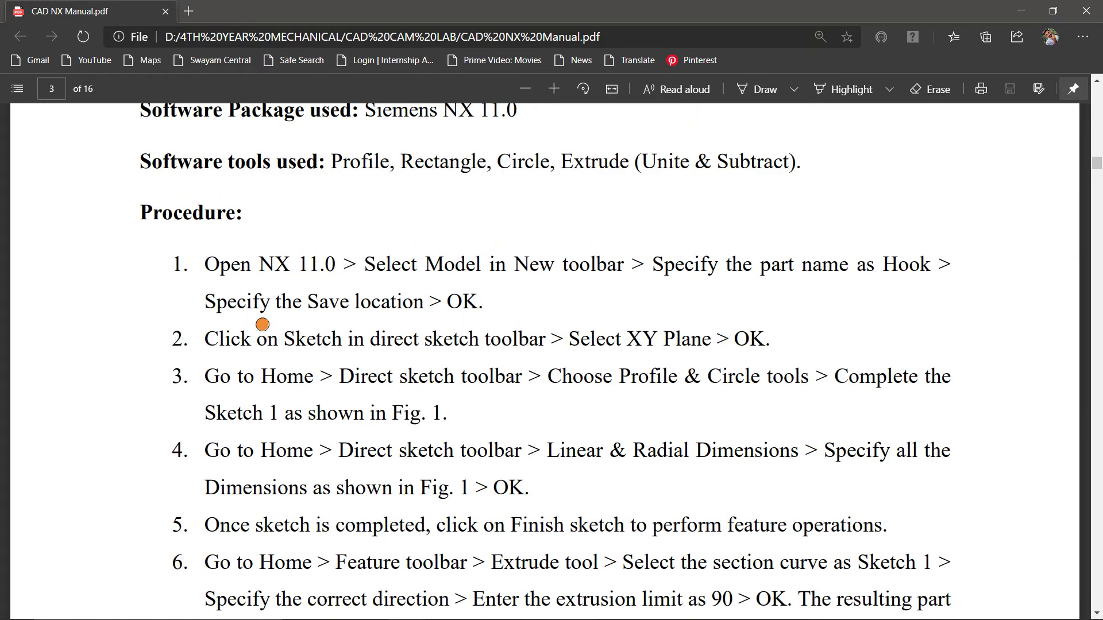
pyautogui.scroll(-2, 401, 431)
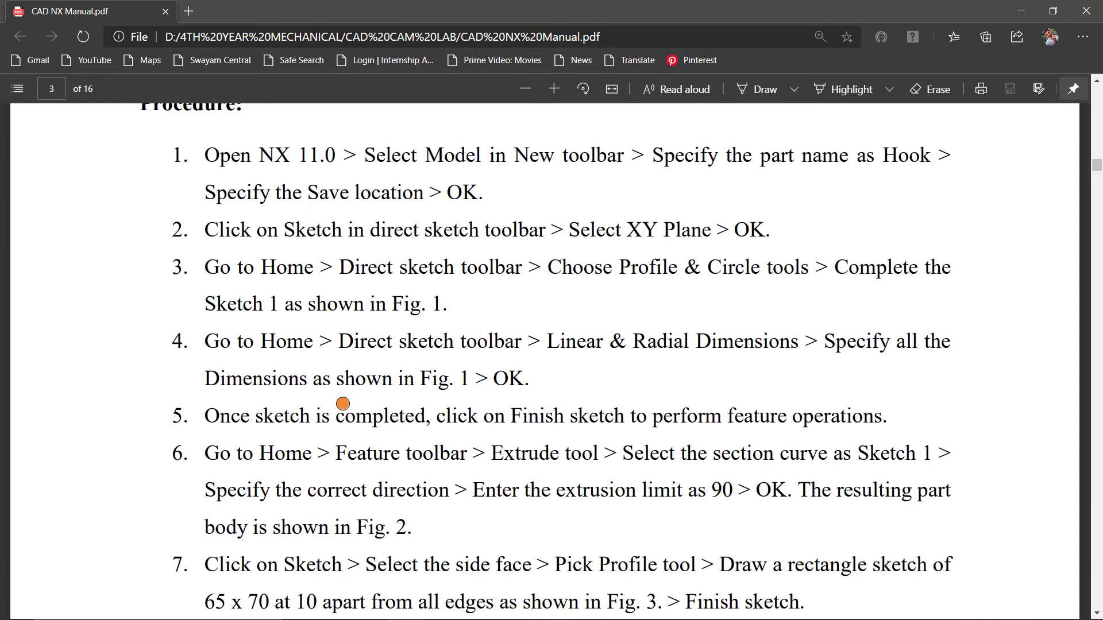
pyautogui.scroll(-1, 476, 448)
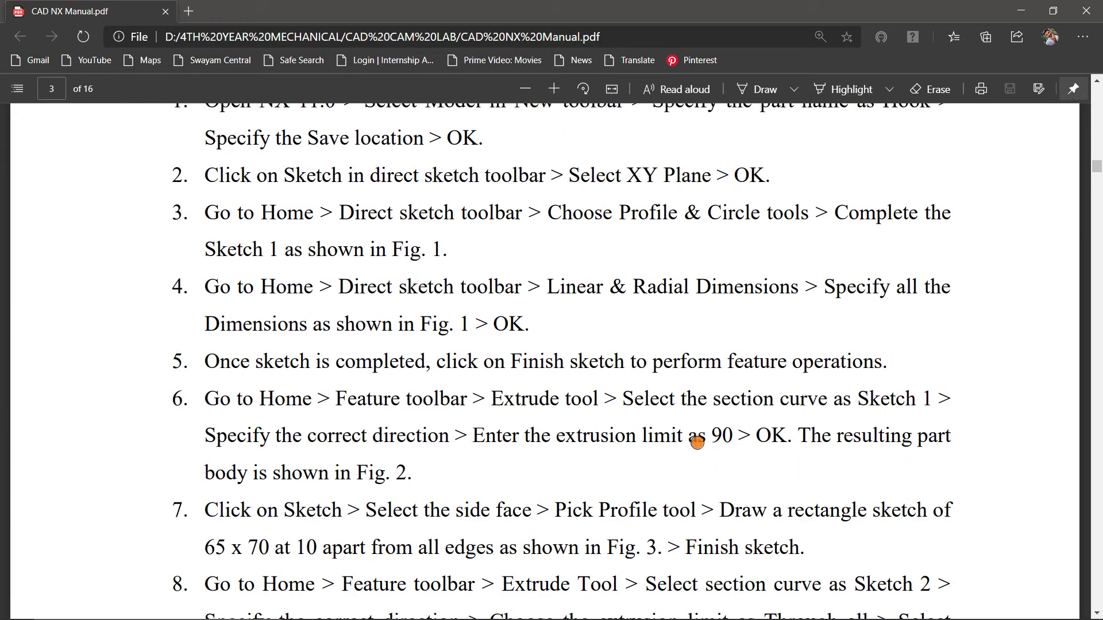
pyautogui.moveTo(730, 619)
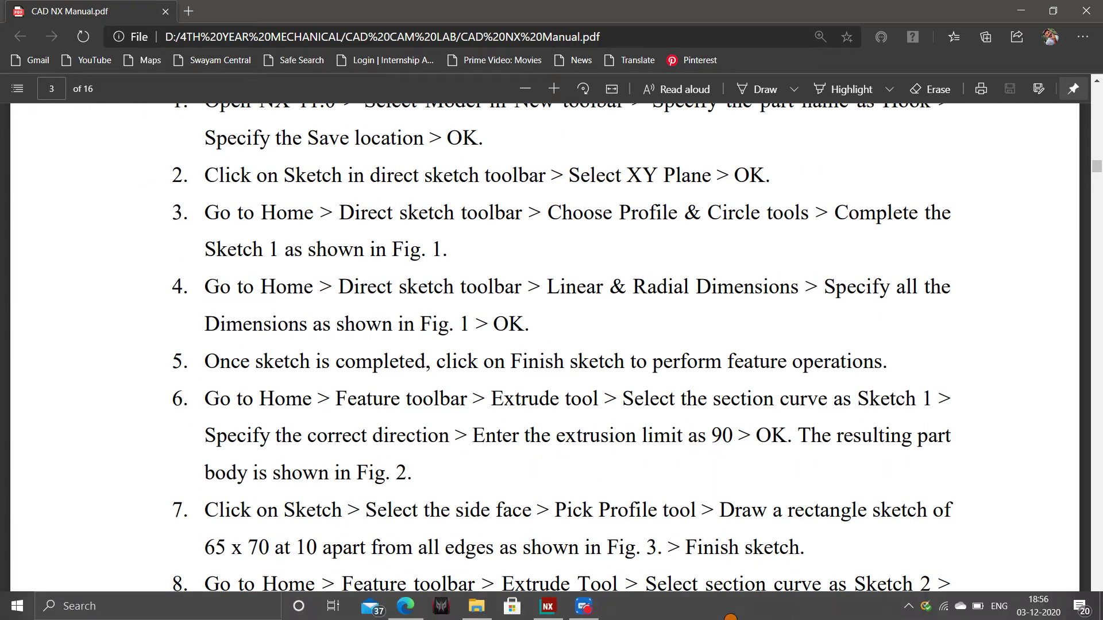
pyautogui.click(560, 609)
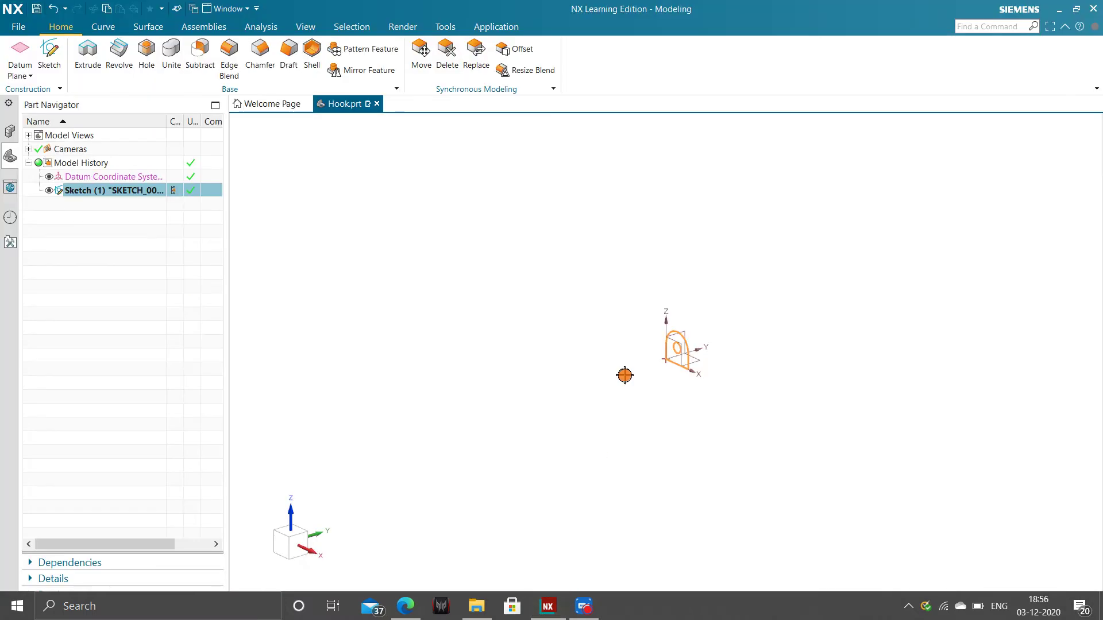
# Step: Start an Extrude of the finished Sketch (1) profile and show its direction settings
pyautogui.scroll(1, 624, 375)
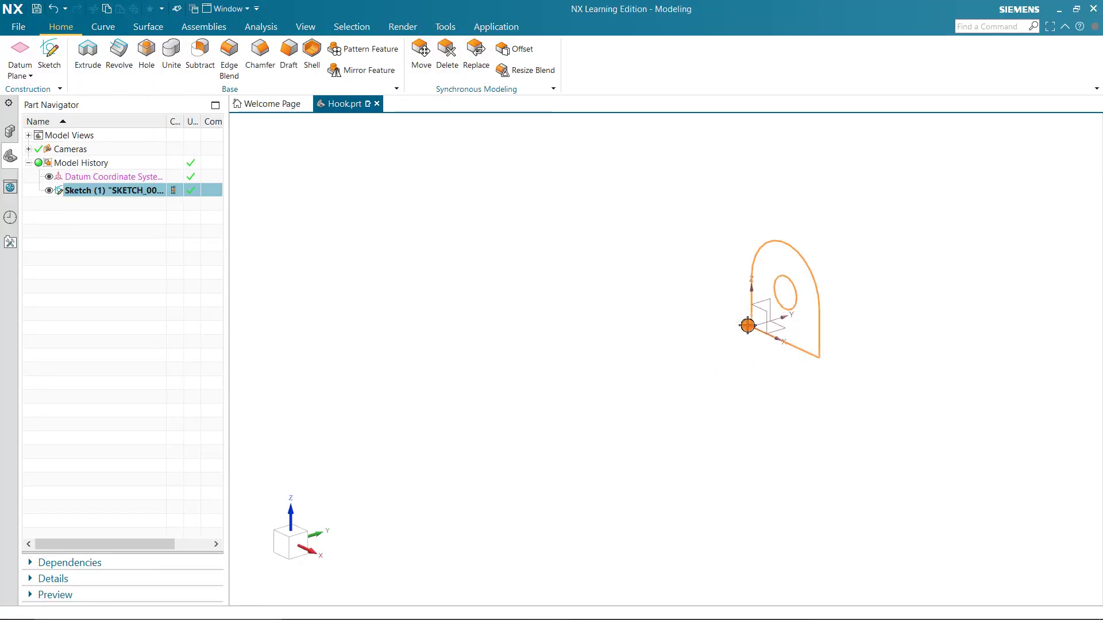
pyautogui.click(96, 58)
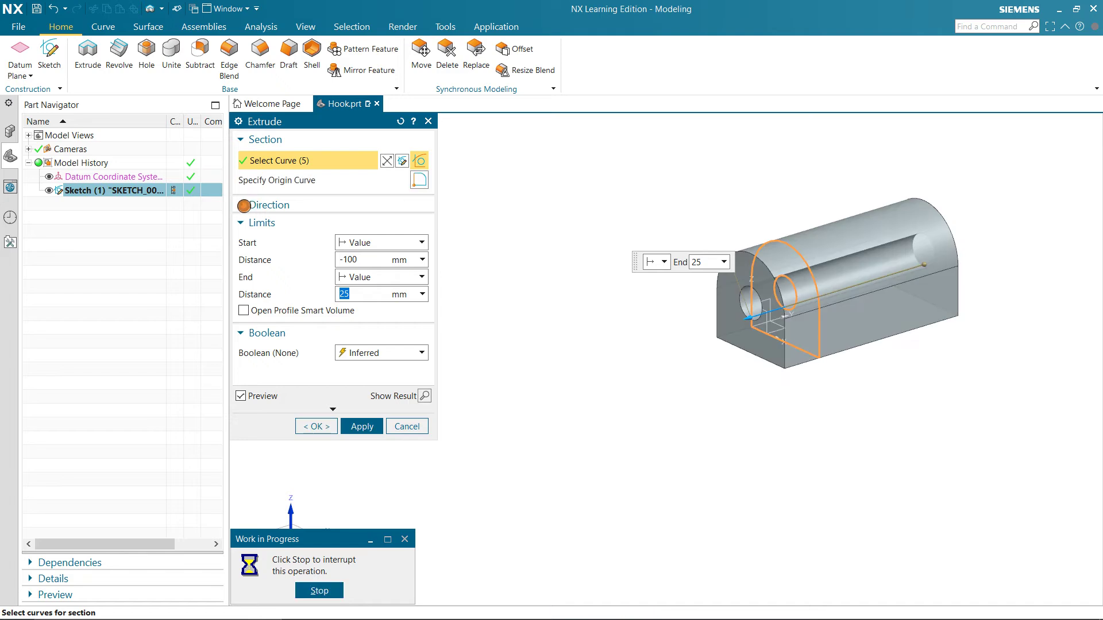
pyautogui.click(248, 205)
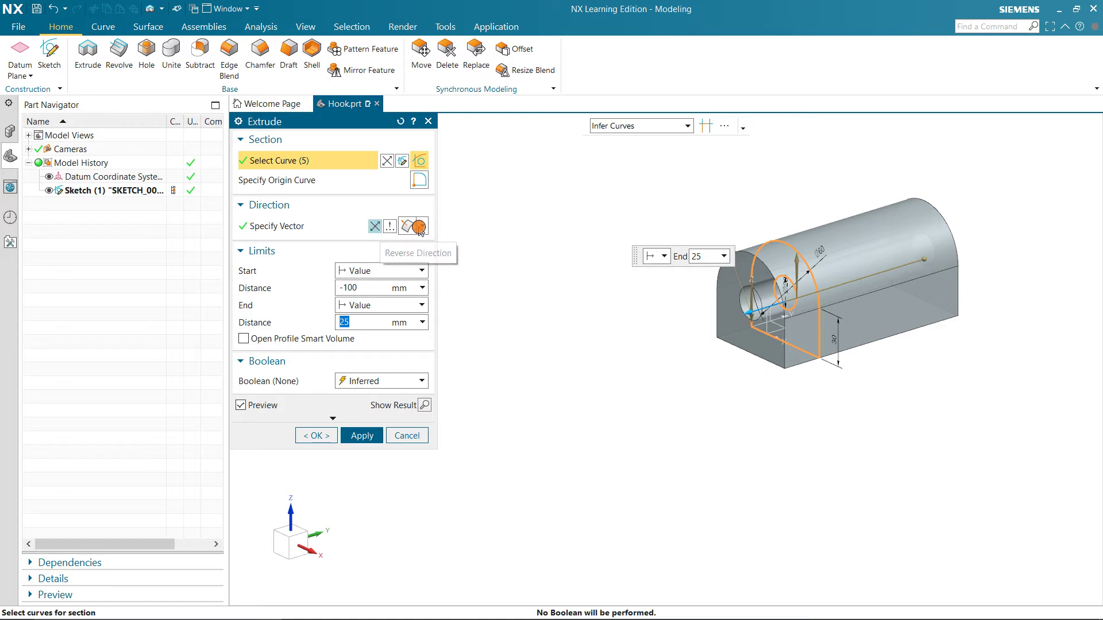
# Step: Try the vector options and the reversed direction for the sketch's extrusion
pyautogui.click(421, 227)
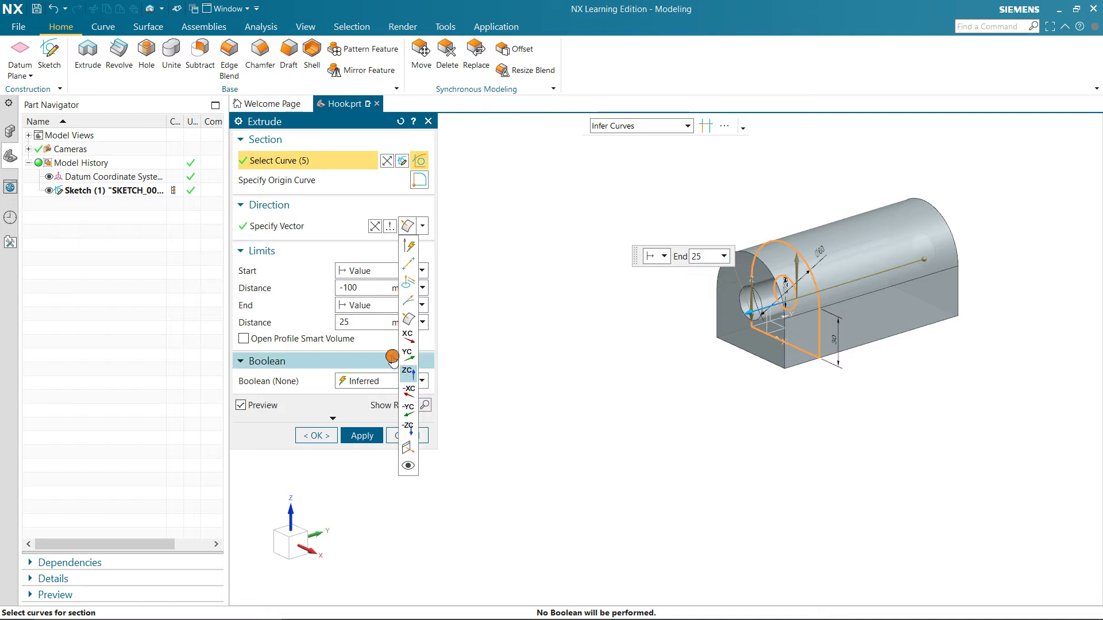
pyautogui.press('Escape')
pyautogui.press('Escape')
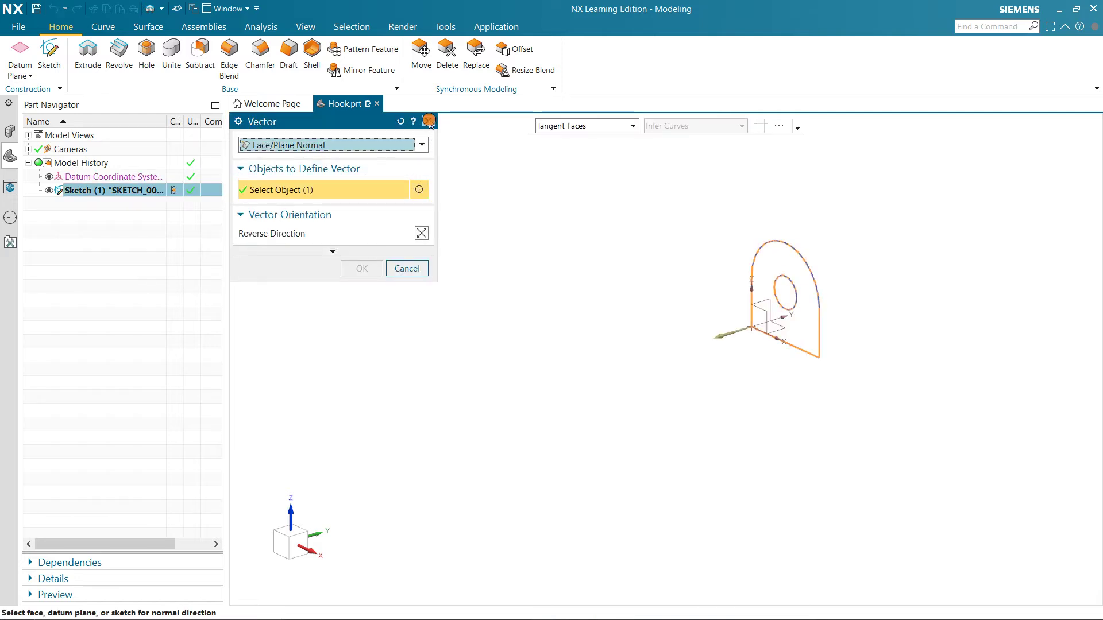
pyautogui.click(429, 120)
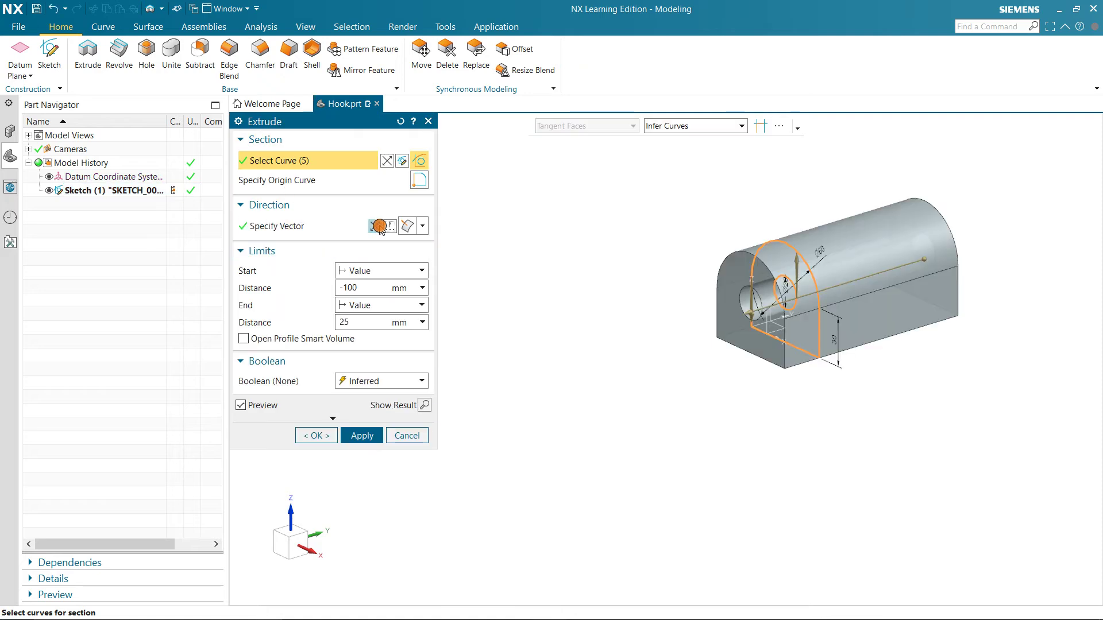
pyautogui.click(380, 227)
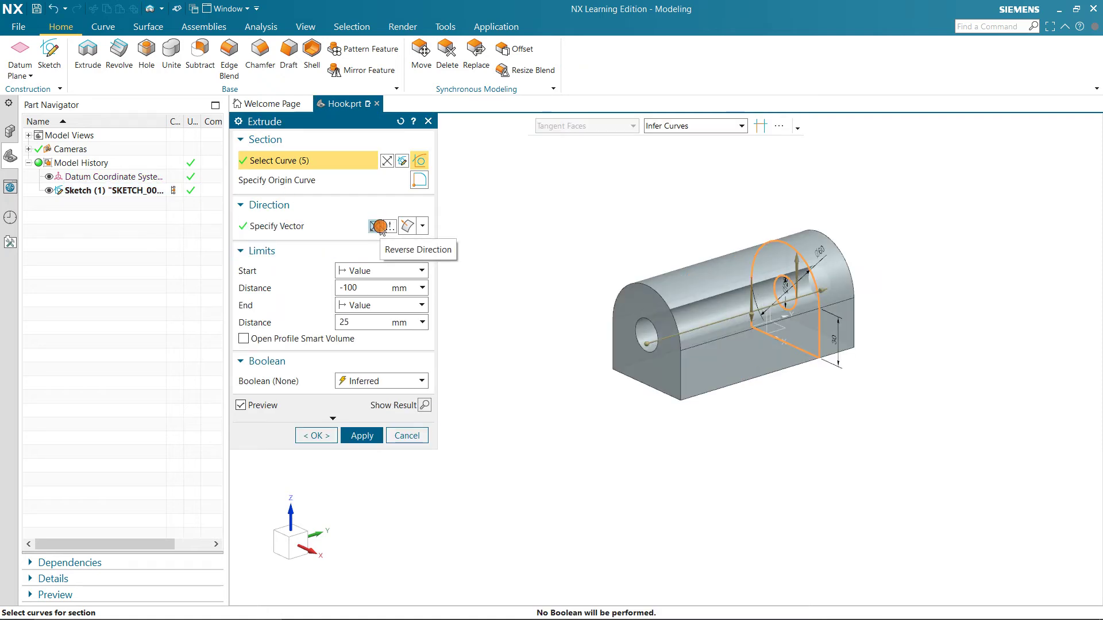
pyautogui.click(379, 227)
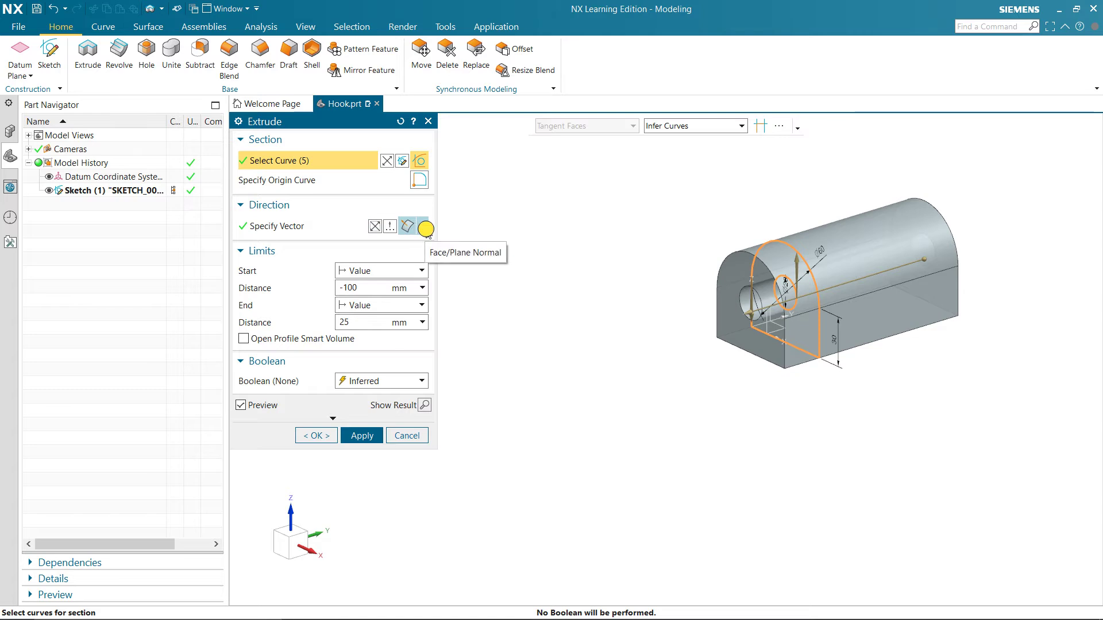
pyautogui.click(424, 227)
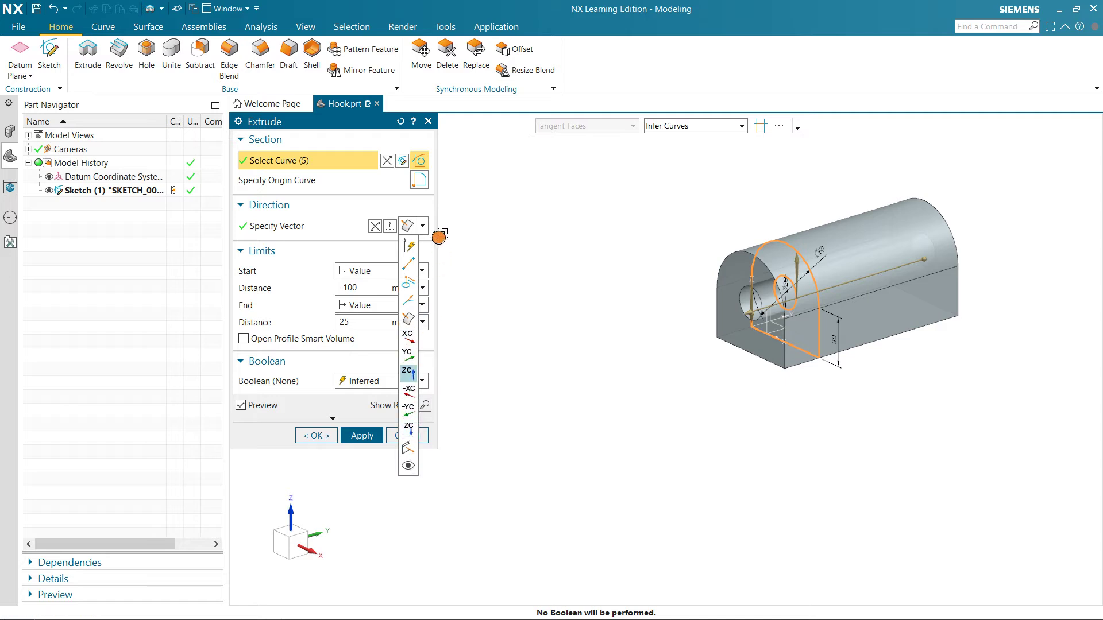
pyautogui.click(289, 205)
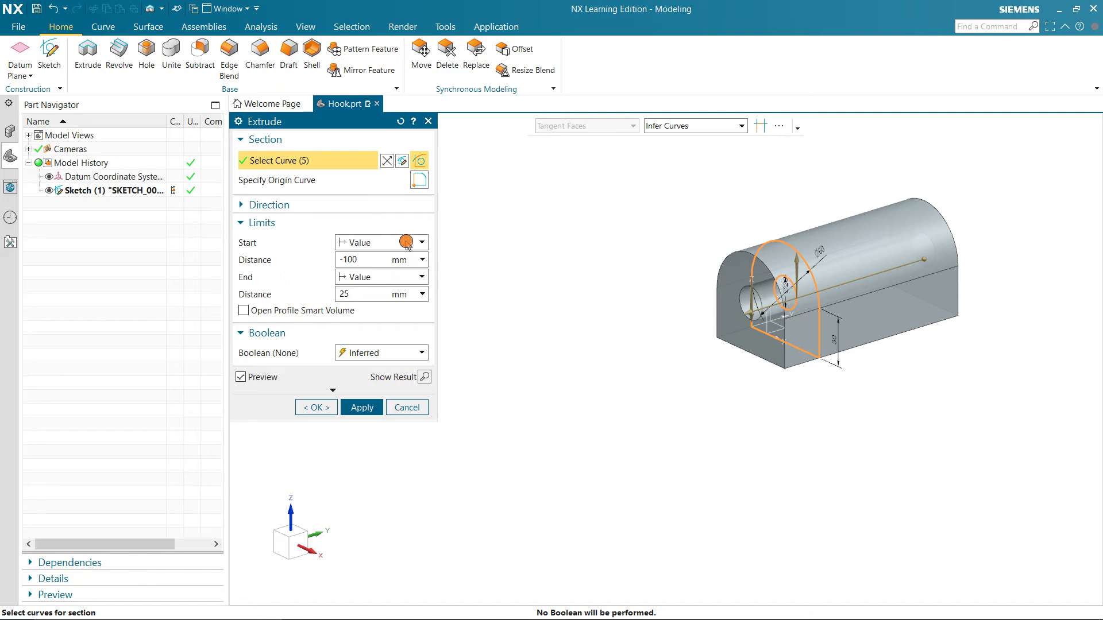
# Step: Extrude the sketch profile from a start distance of -45 mm to an end distance of 45 mm and close the Extrude command
pyautogui.click(423, 262)
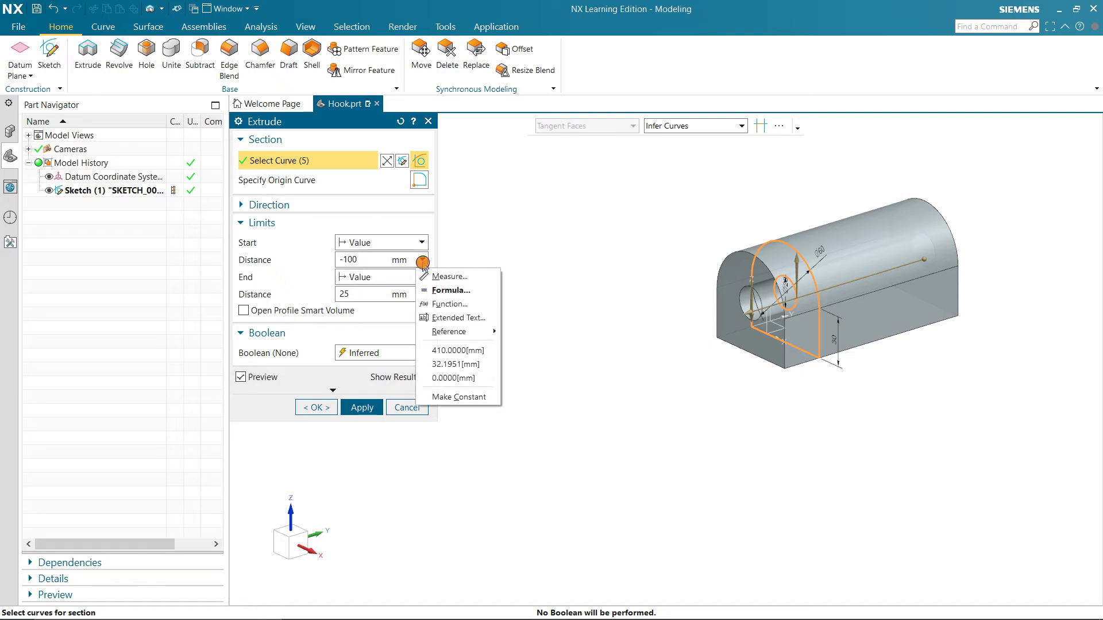
pyautogui.click(377, 259)
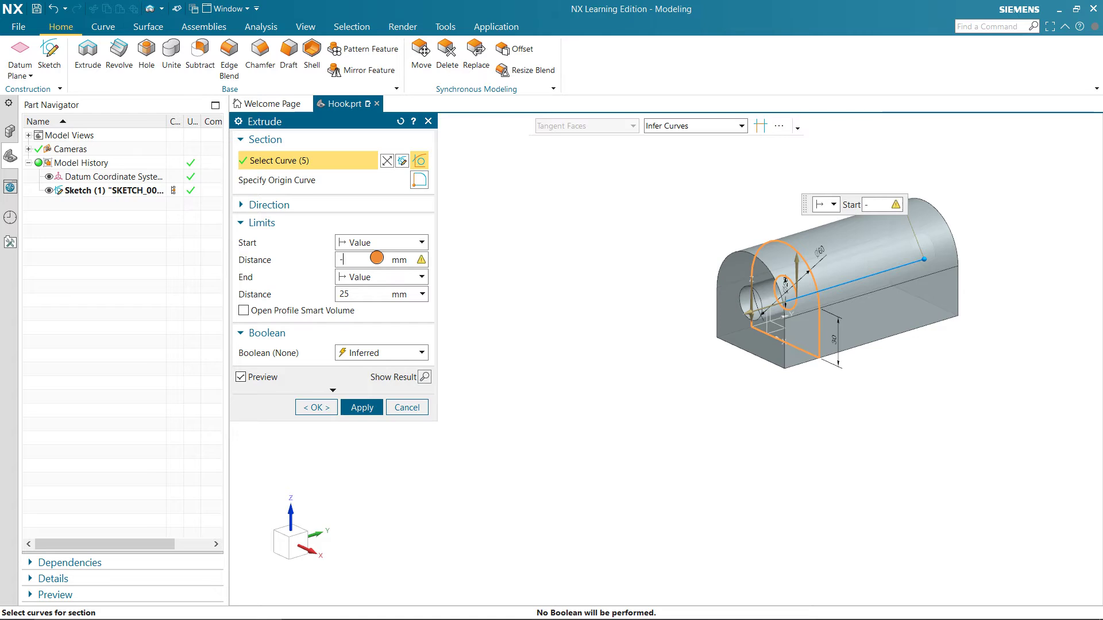
pyautogui.click(365, 293)
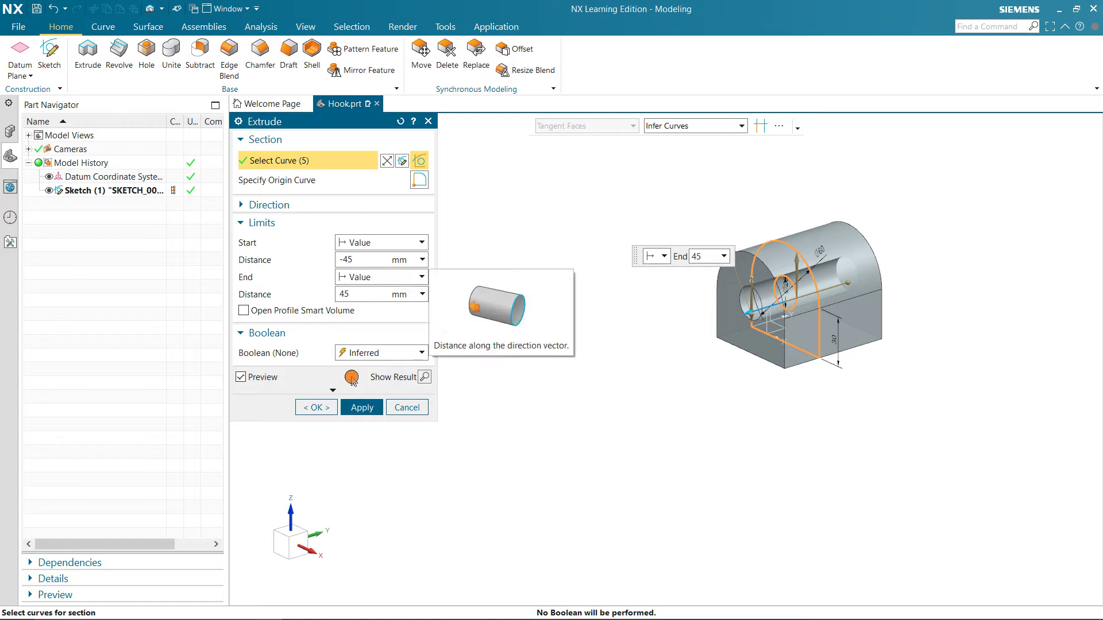
pyautogui.click(319, 408)
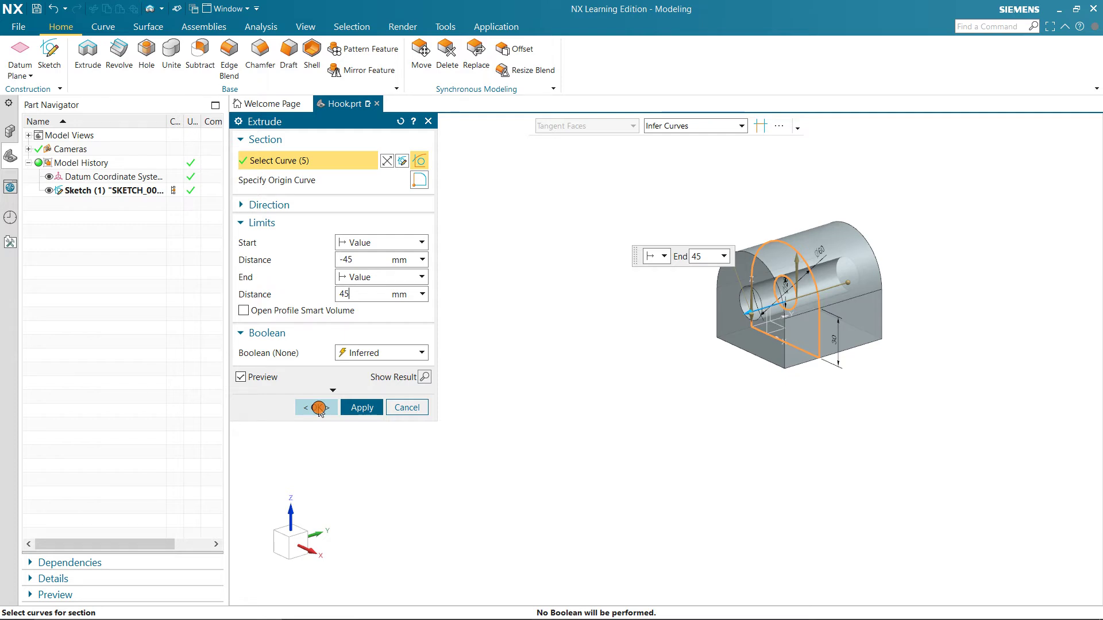
pyautogui.click(357, 409)
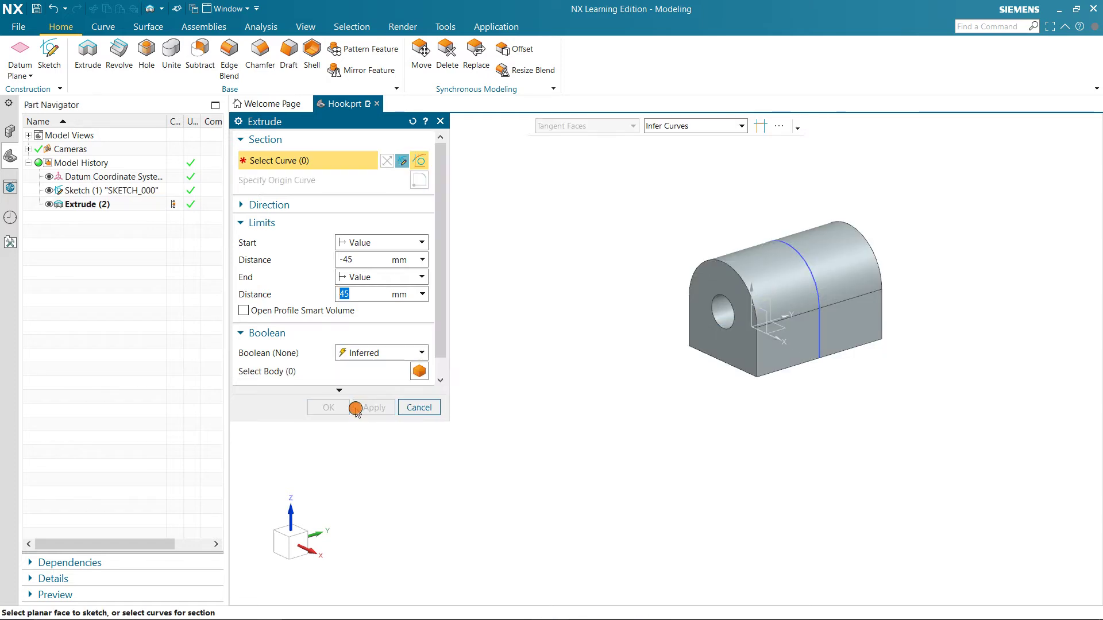
pyautogui.click(419, 408)
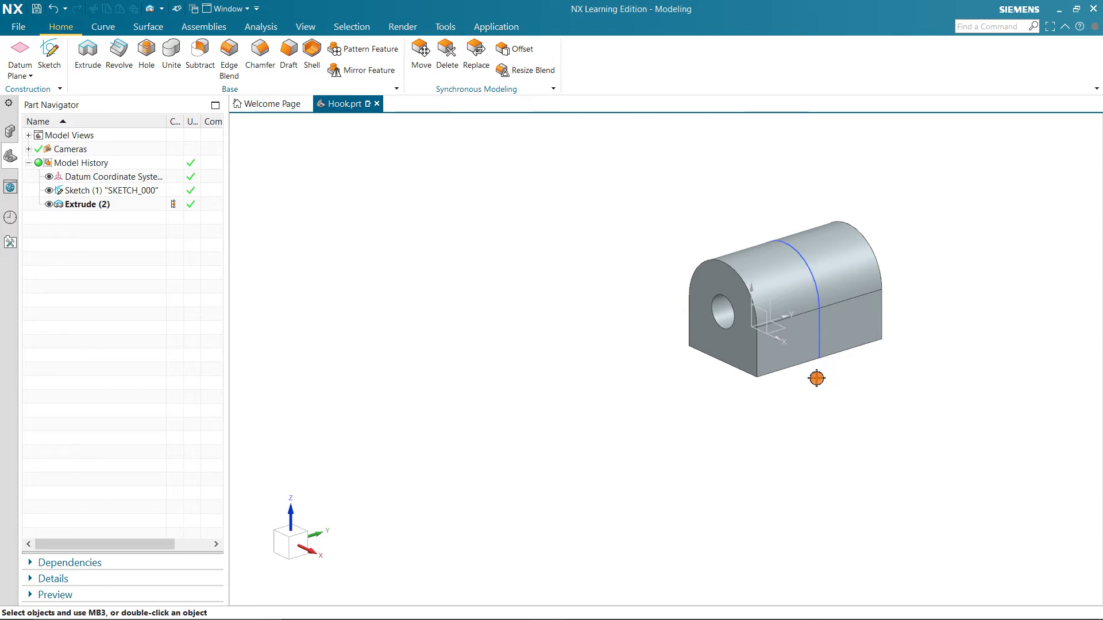
pyautogui.moveTo(805, 356); pyautogui.dragTo(575, 280, button='middle')
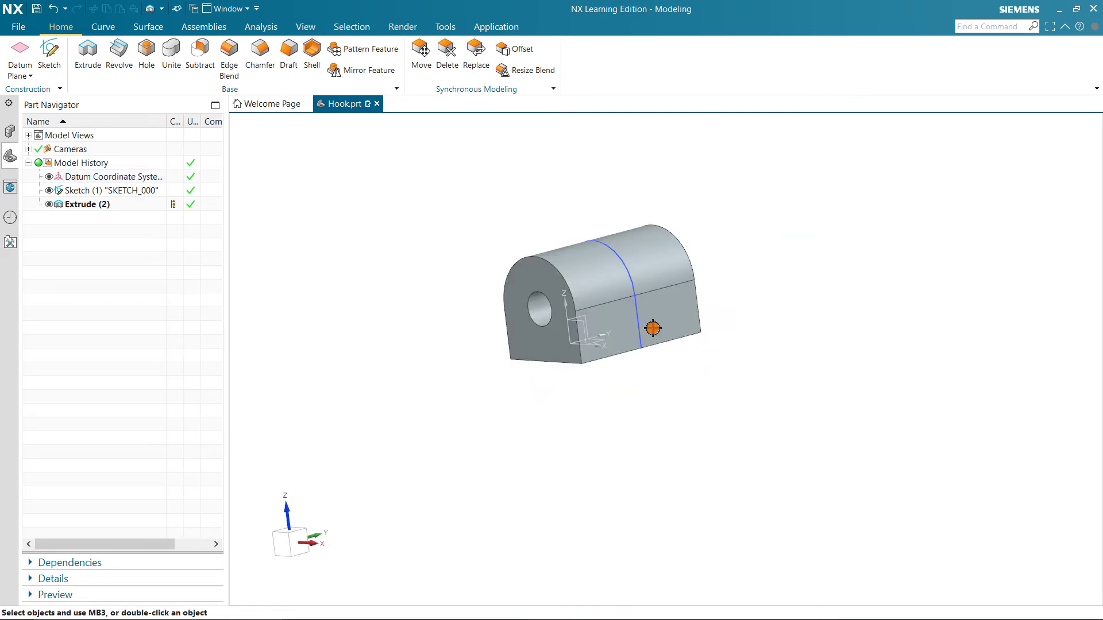
# Step: Check Figures 3 and 4 and Procedure steps 7 and 8 in the PDF manual for the second sketch, and return to NX
pyautogui.moveTo(651, 617)
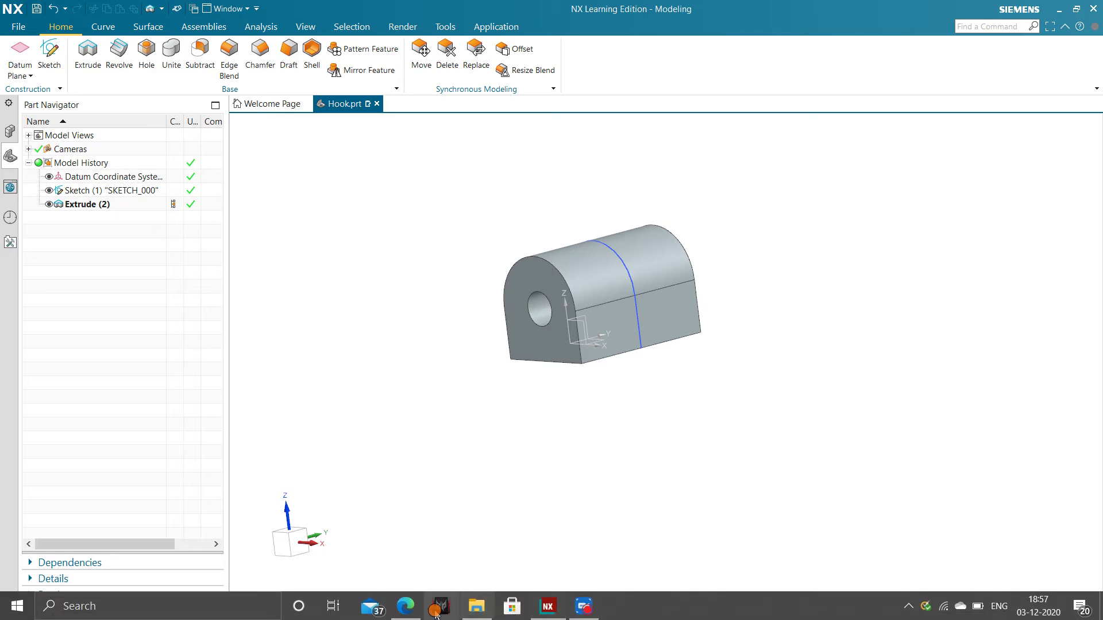
pyautogui.click(405, 608)
pyautogui.scroll(-15, 446, 425)
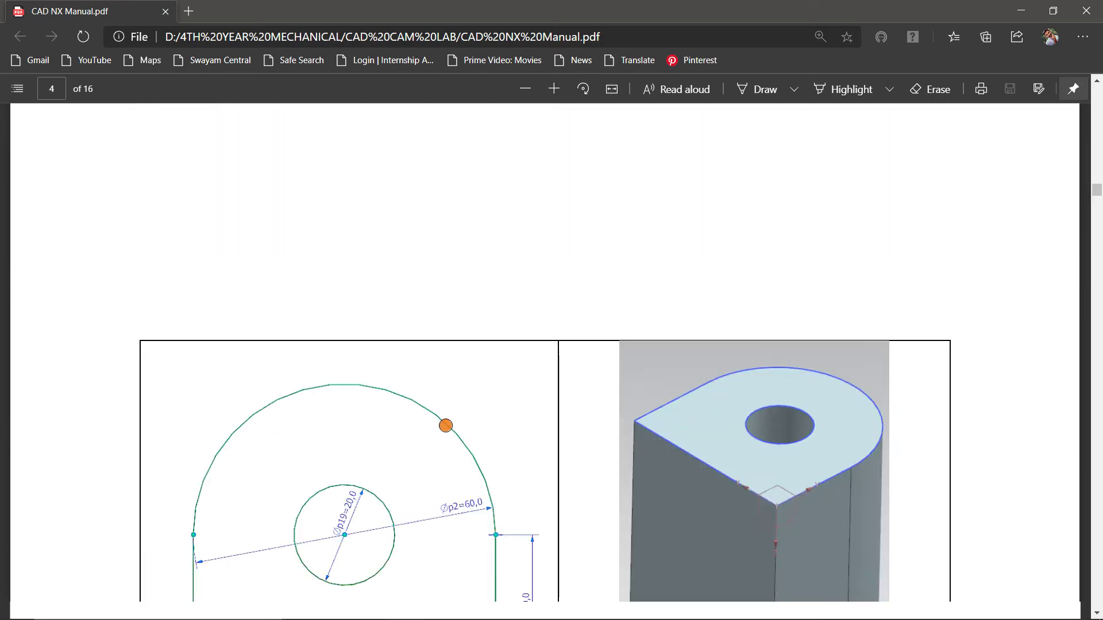
pyautogui.scroll(-4, 446, 425)
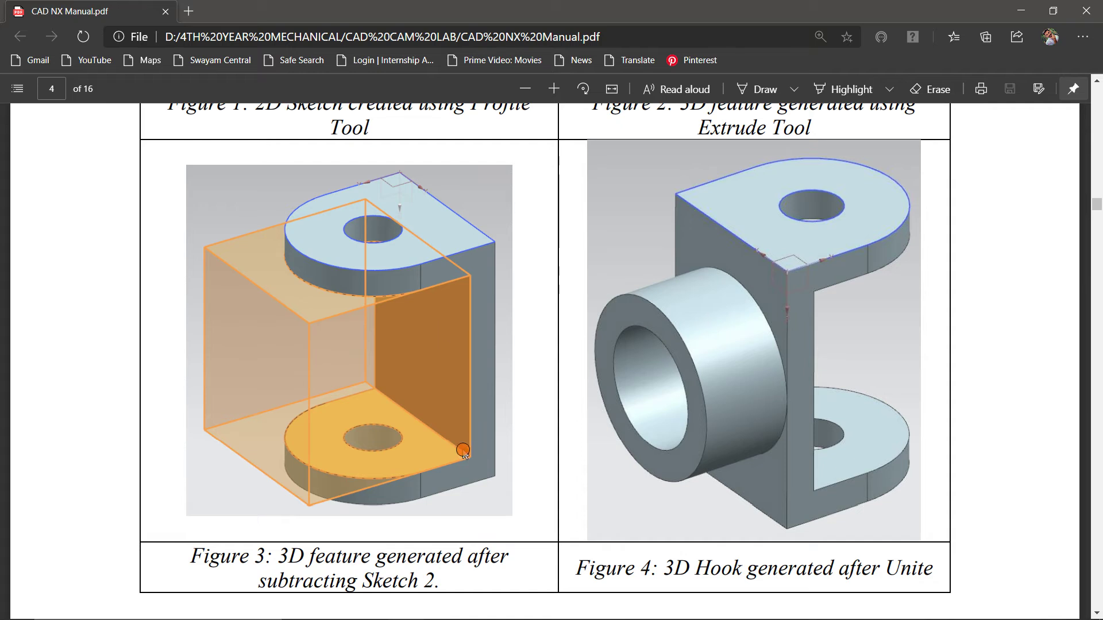
pyautogui.scroll(15, 420, 389)
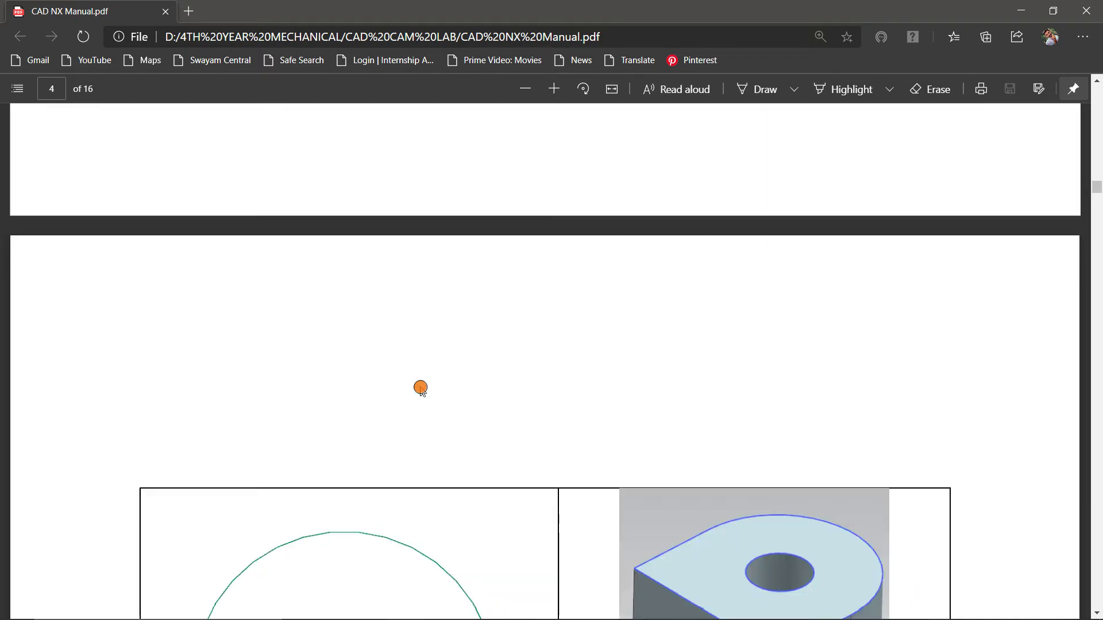
pyautogui.scroll(1, 420, 389)
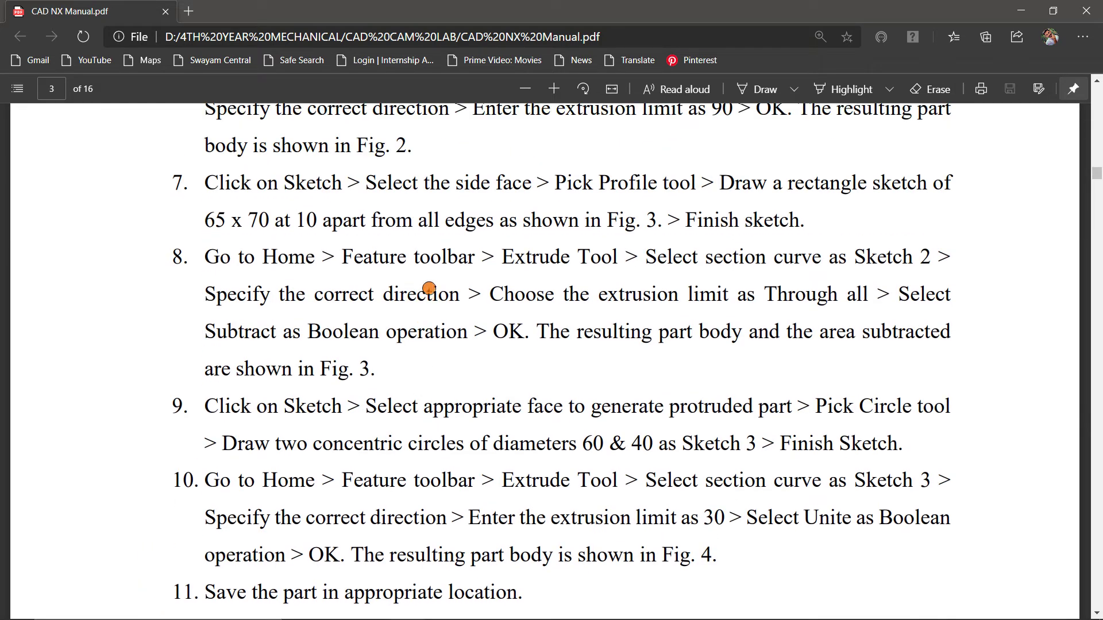
pyautogui.scroll(3, 718, 279)
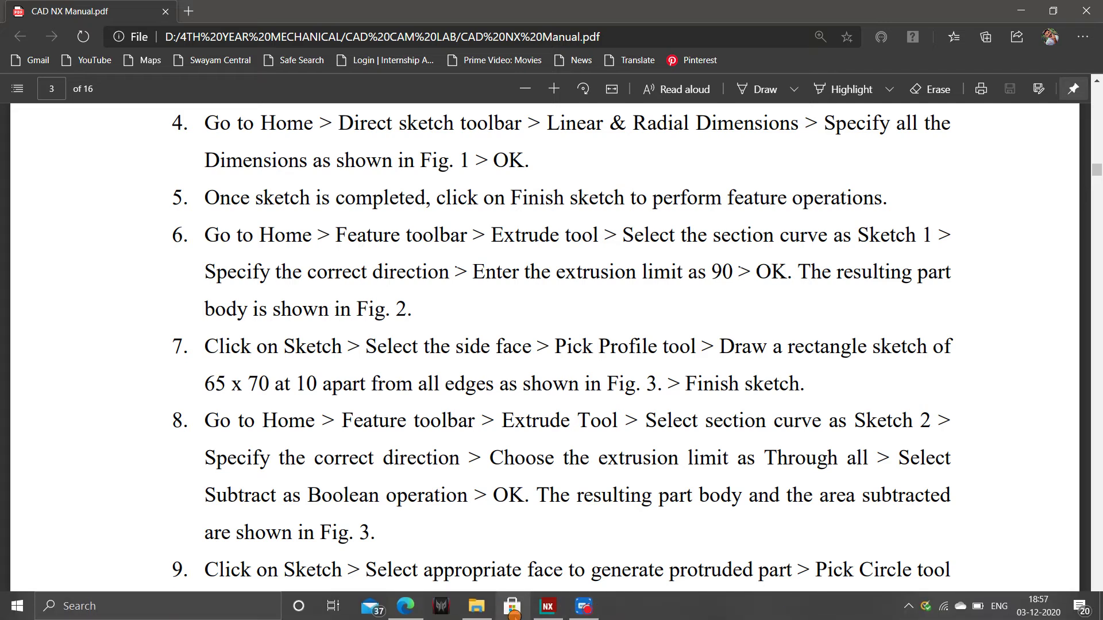
pyautogui.click(547, 606)
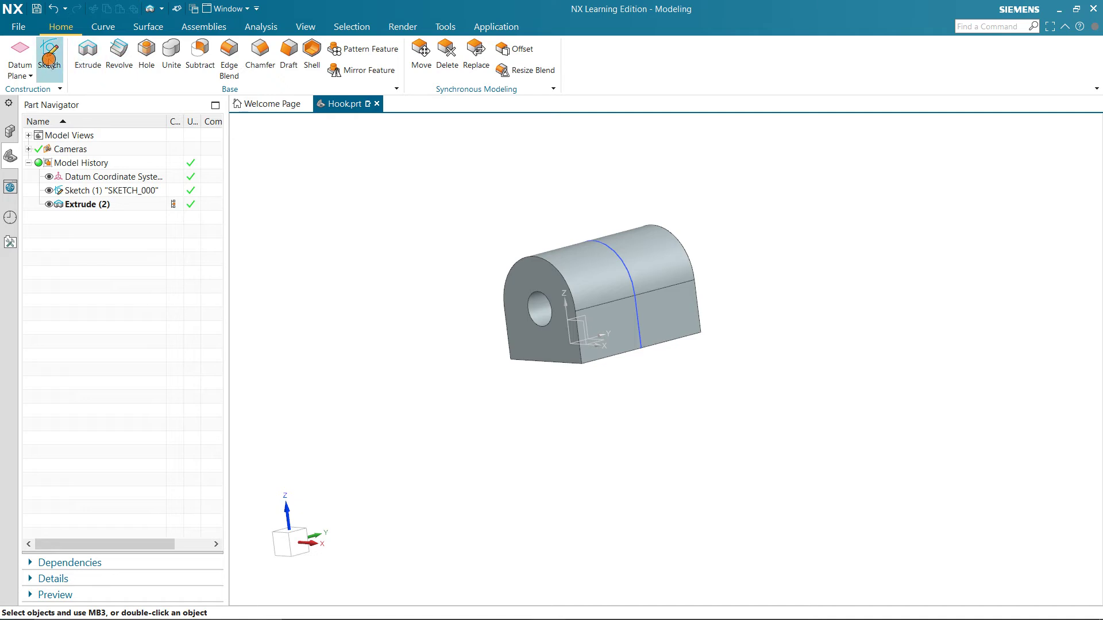
# Step: Start a sketch on the body's flat side face and draw a rectangle about 74 by 53 mm extending above the body's top
pyautogui.click(49, 60)
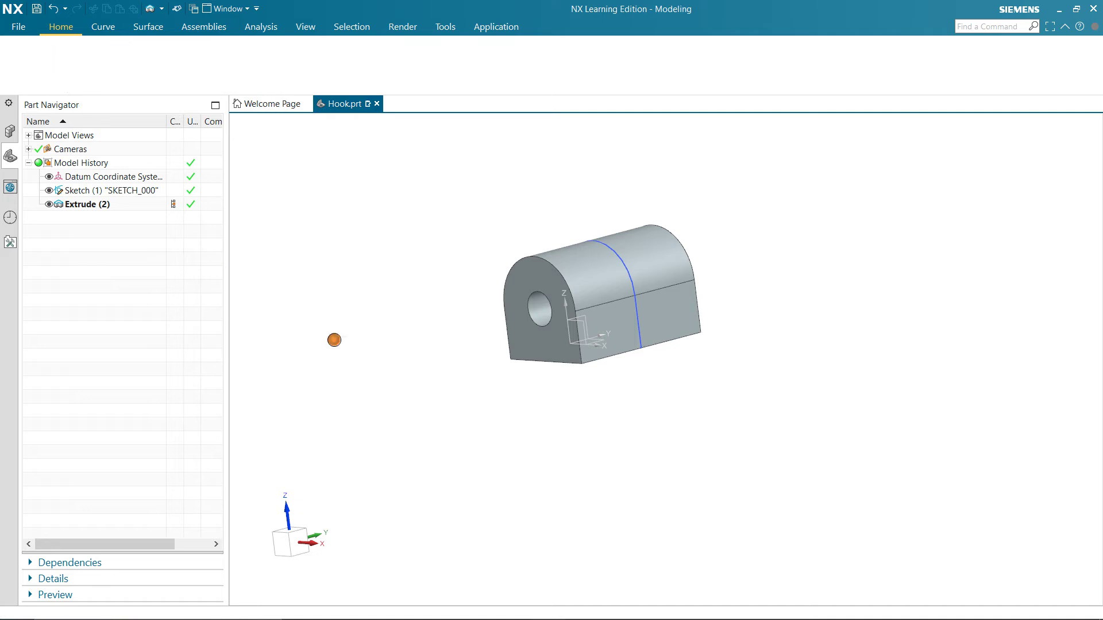
pyautogui.click(653, 315)
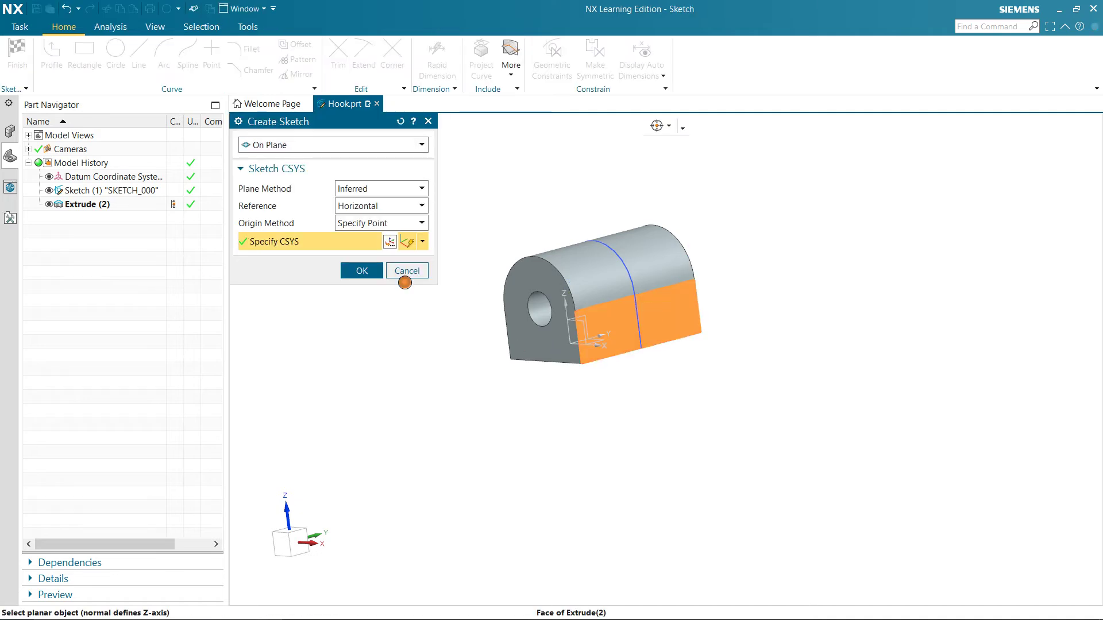
pyautogui.click(360, 270)
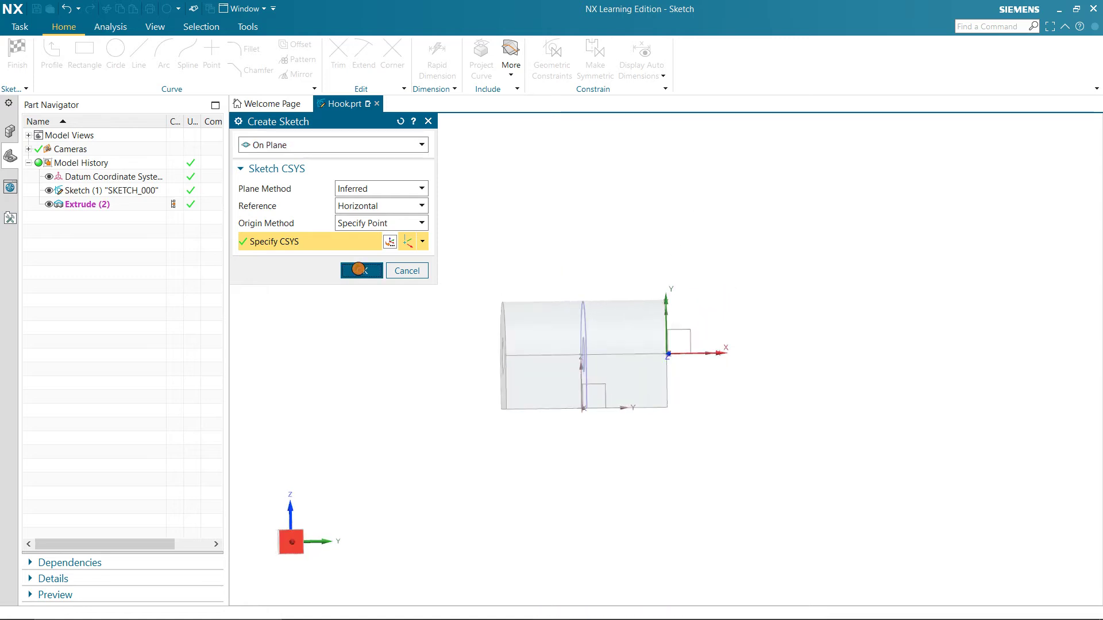
pyautogui.scroll(3, 592, 347)
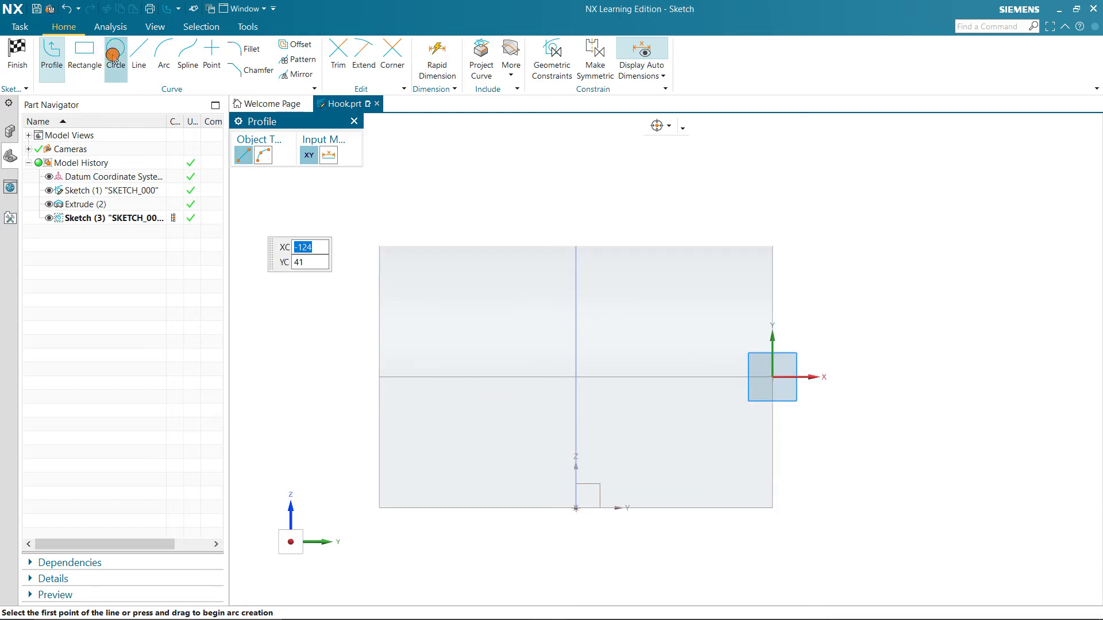
pyautogui.click(83, 56)
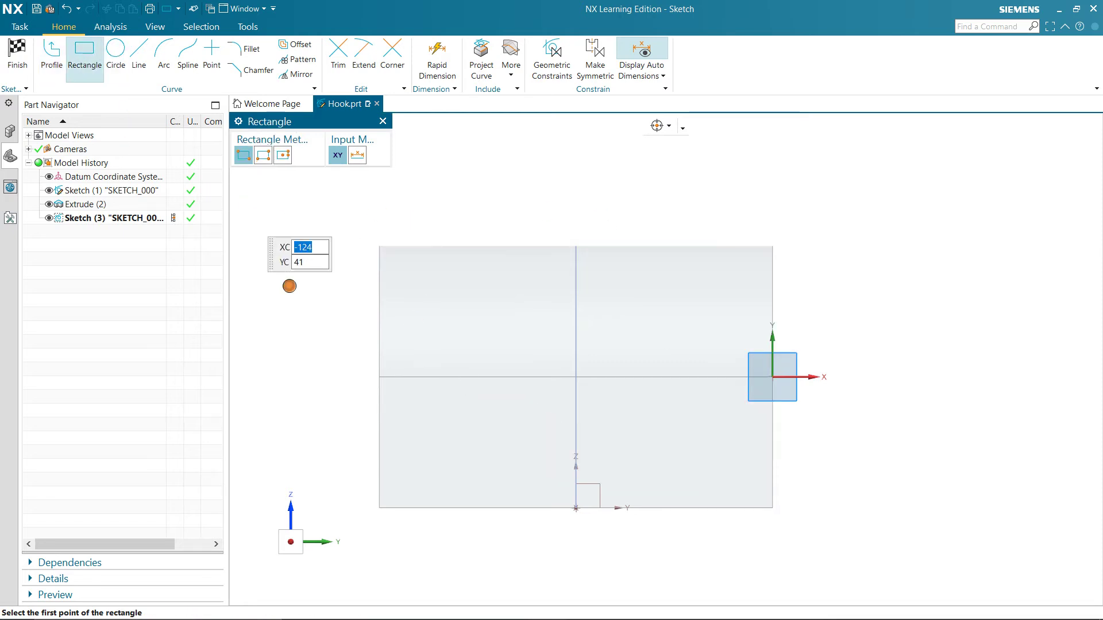
pyautogui.click(410, 202)
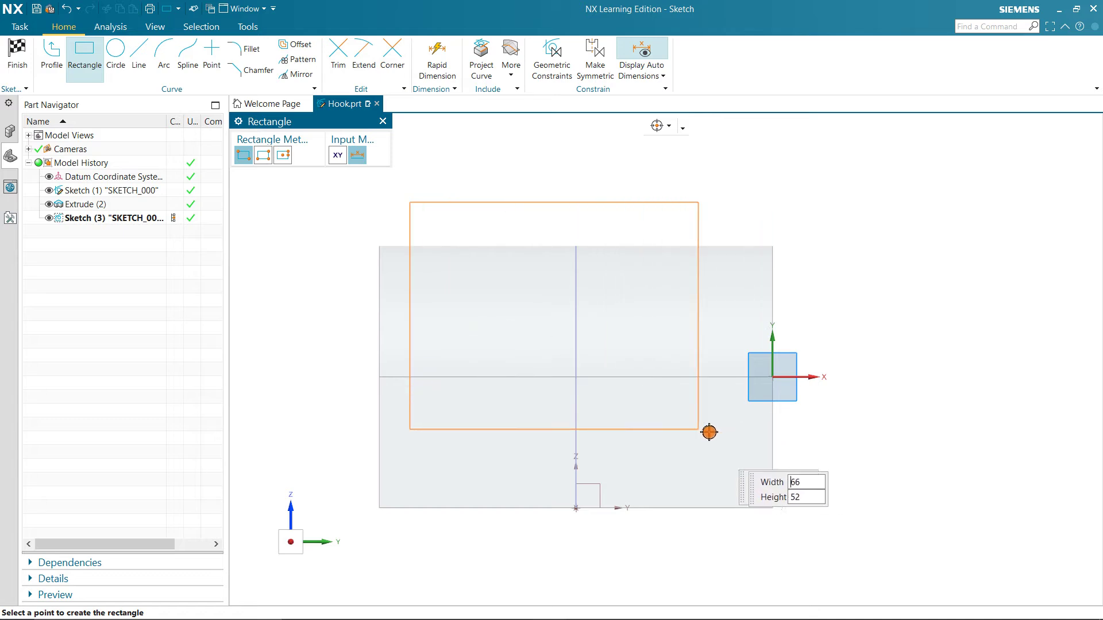
pyautogui.click(732, 435)
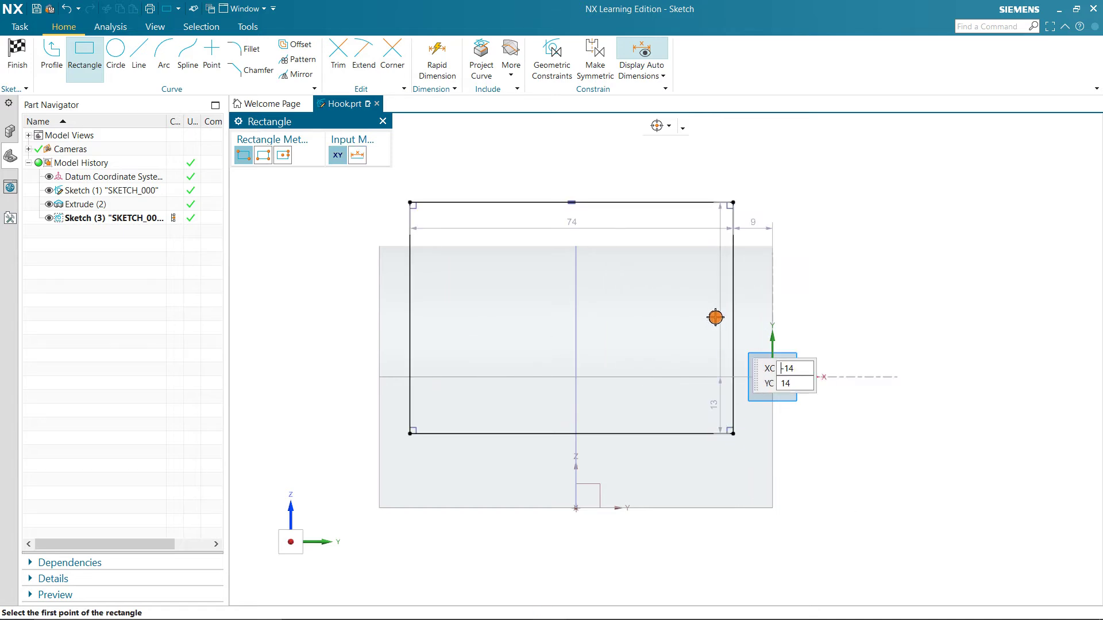
# Step: Dimension the rectangle to a width of 70 mm and a height of 60 mm
pyautogui.click(420, 66)
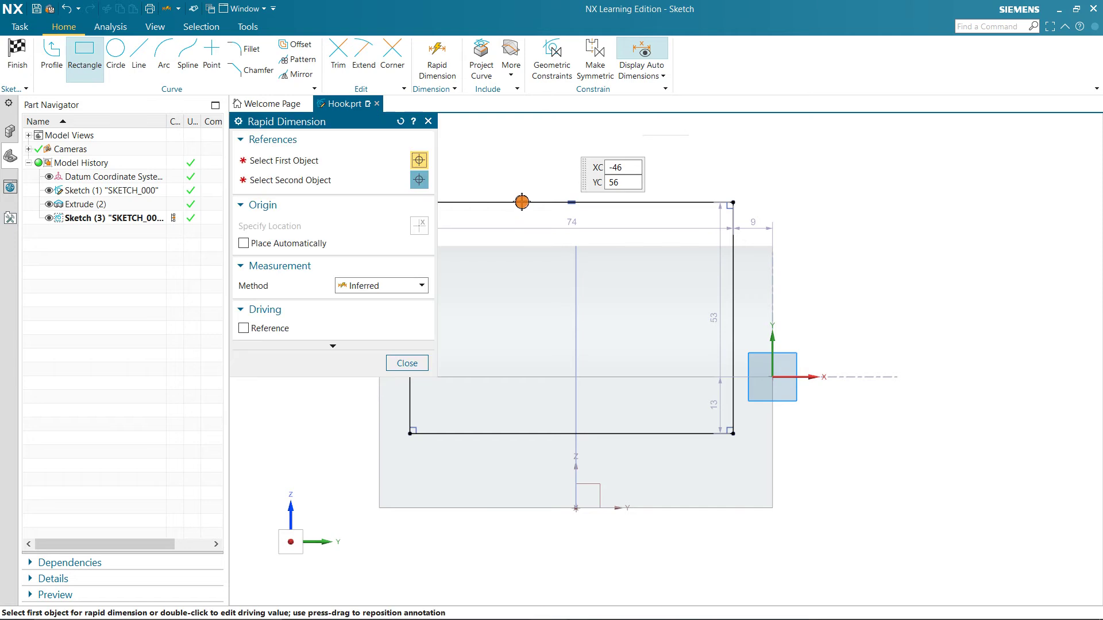
pyautogui.click(520, 201)
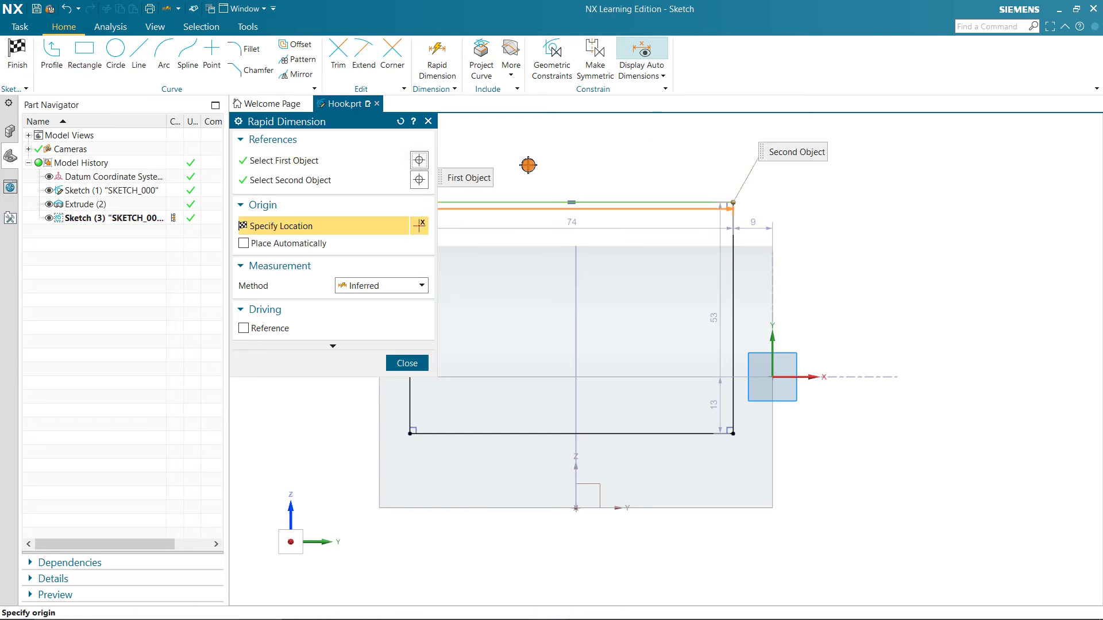
pyautogui.click(535, 157)
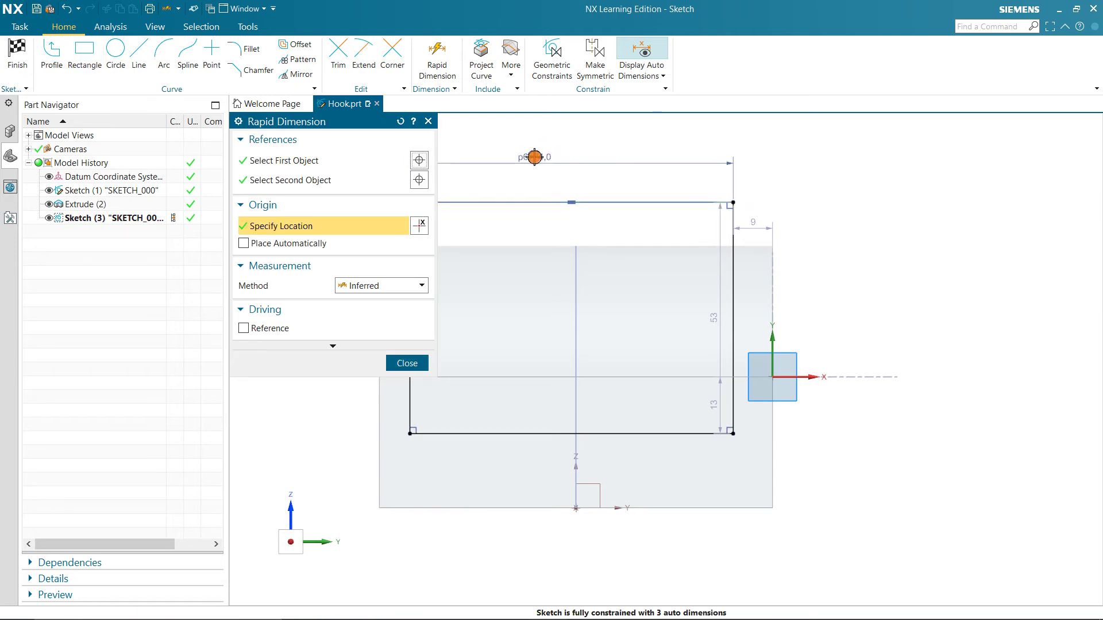
pyautogui.write('70')
pyautogui.press('Return')
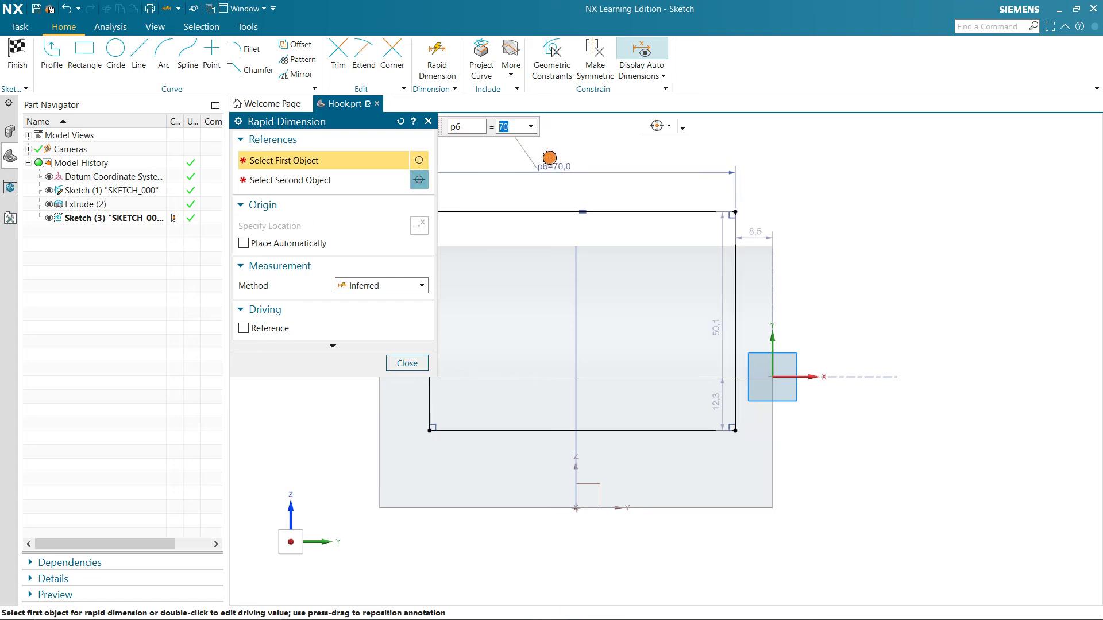
pyautogui.click(736, 287)
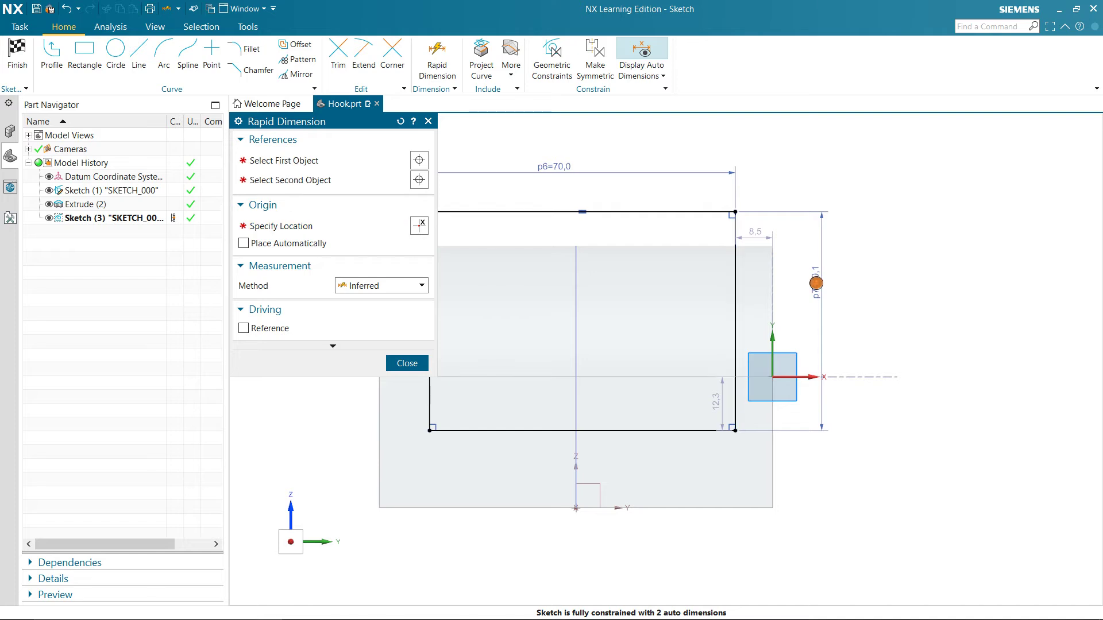
pyautogui.click(816, 283)
pyautogui.write('60')
pyautogui.press('Return')
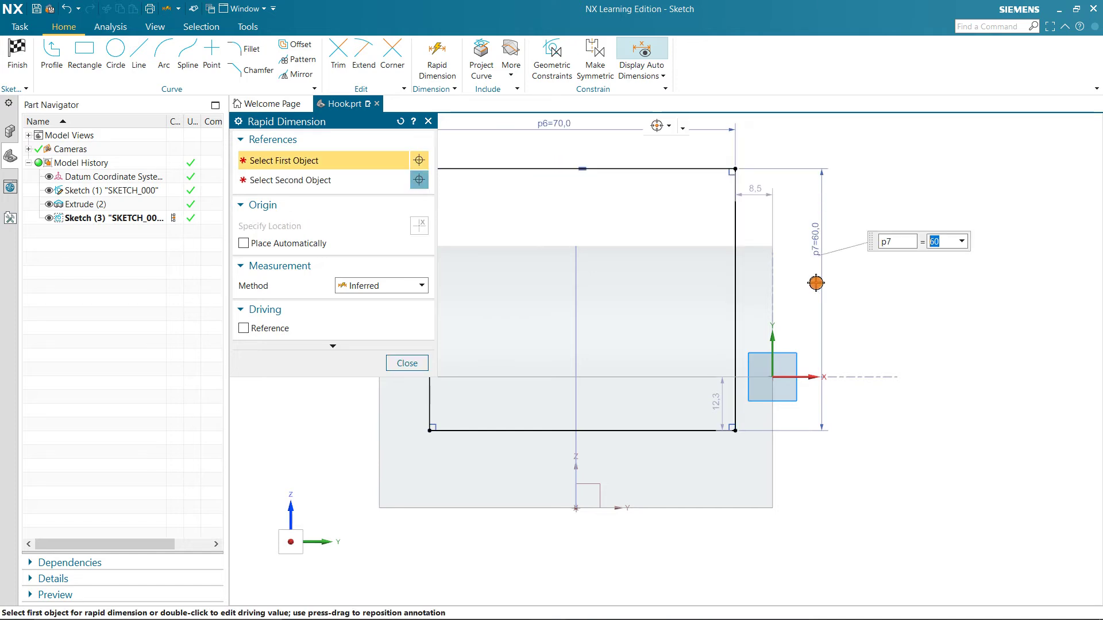
# Step: Dimension the rectangle's lower side at 10 mm from the body's bottom edge
pyautogui.click(696, 432)
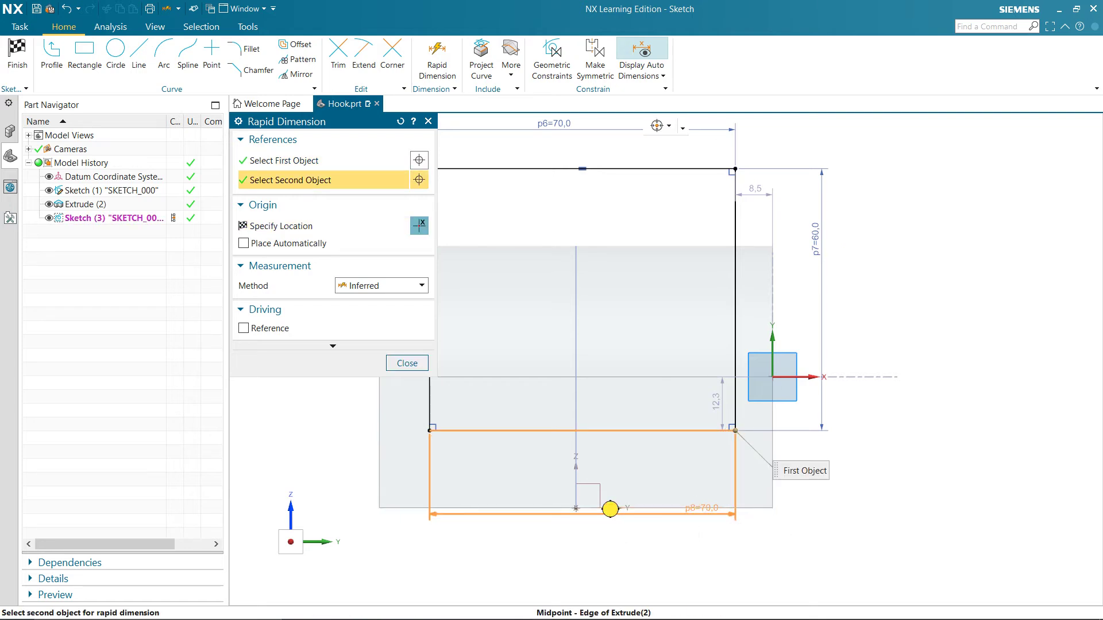
pyautogui.click(608, 508)
pyautogui.click(856, 491)
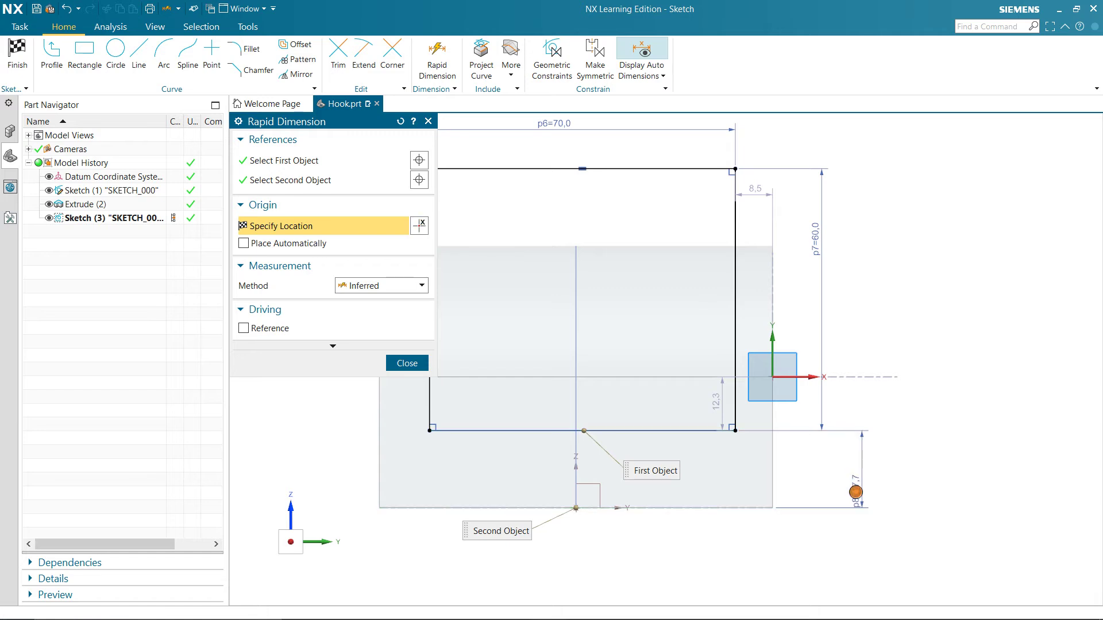
pyautogui.write('1')
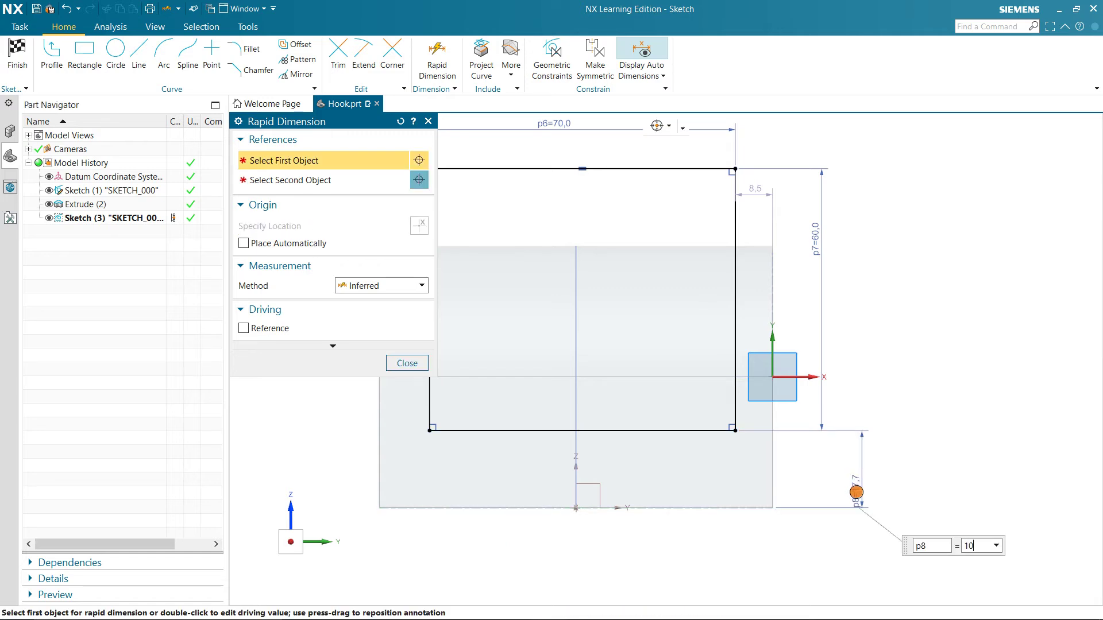
pyautogui.write('0')
pyautogui.press('Return')
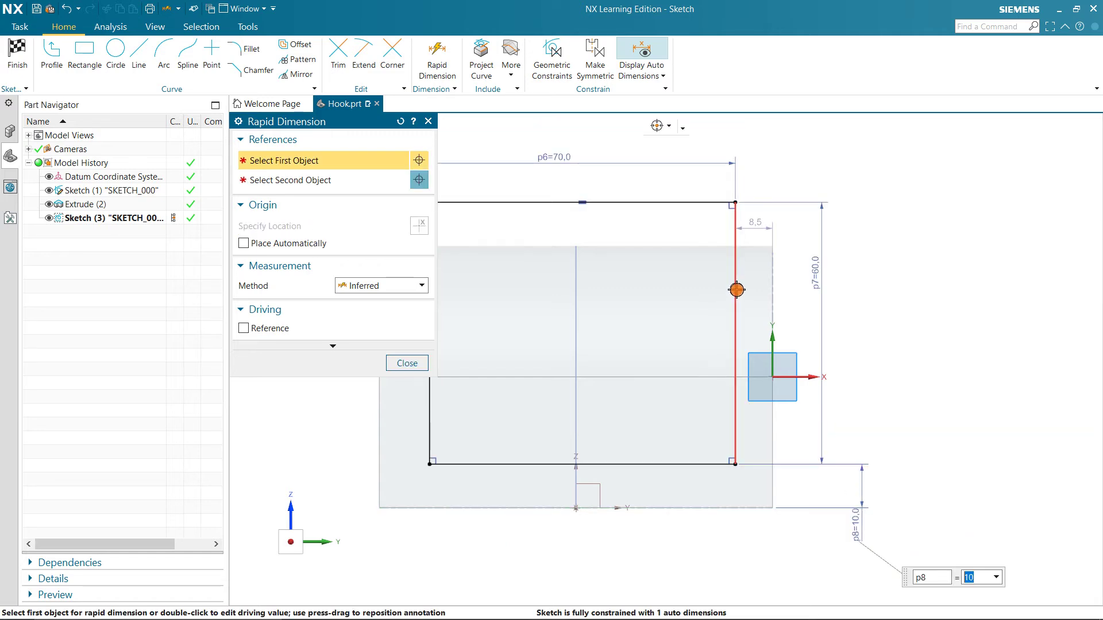
# Step: Dimension the rectangle's side at 10 mm from the body's nearby end edge, and finish the sketch
pyautogui.click(730, 277)
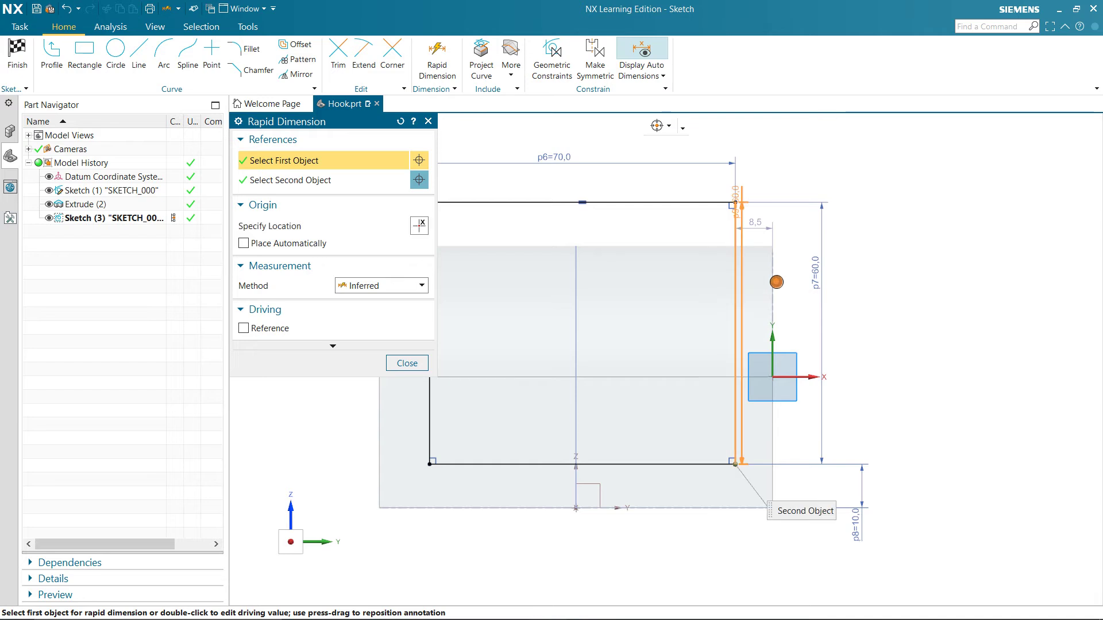
pyautogui.click(776, 283)
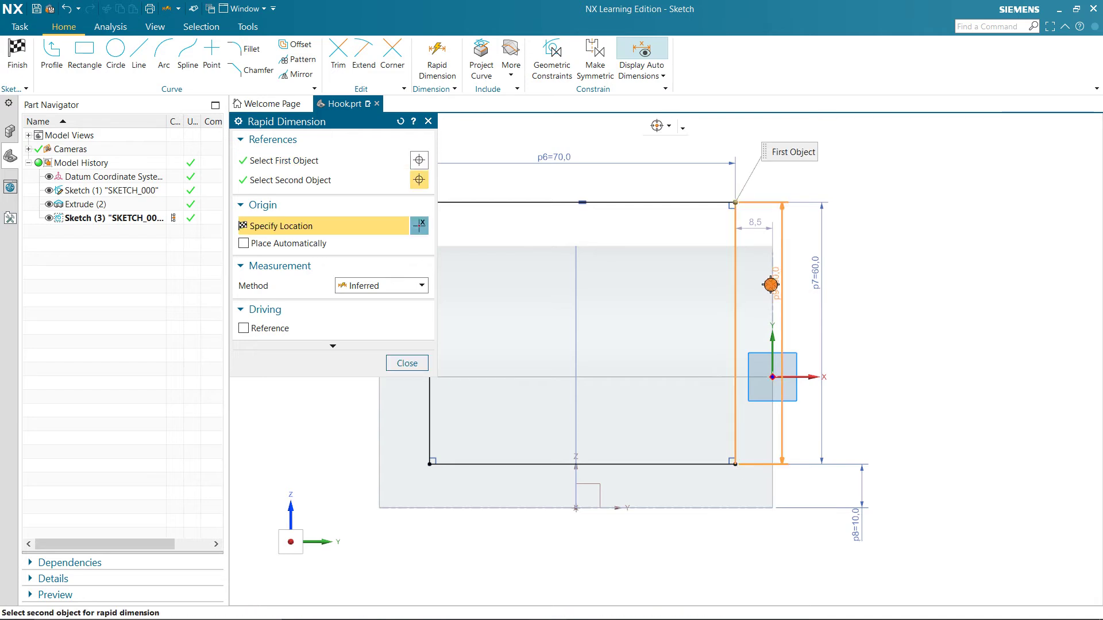
pyautogui.click(771, 321)
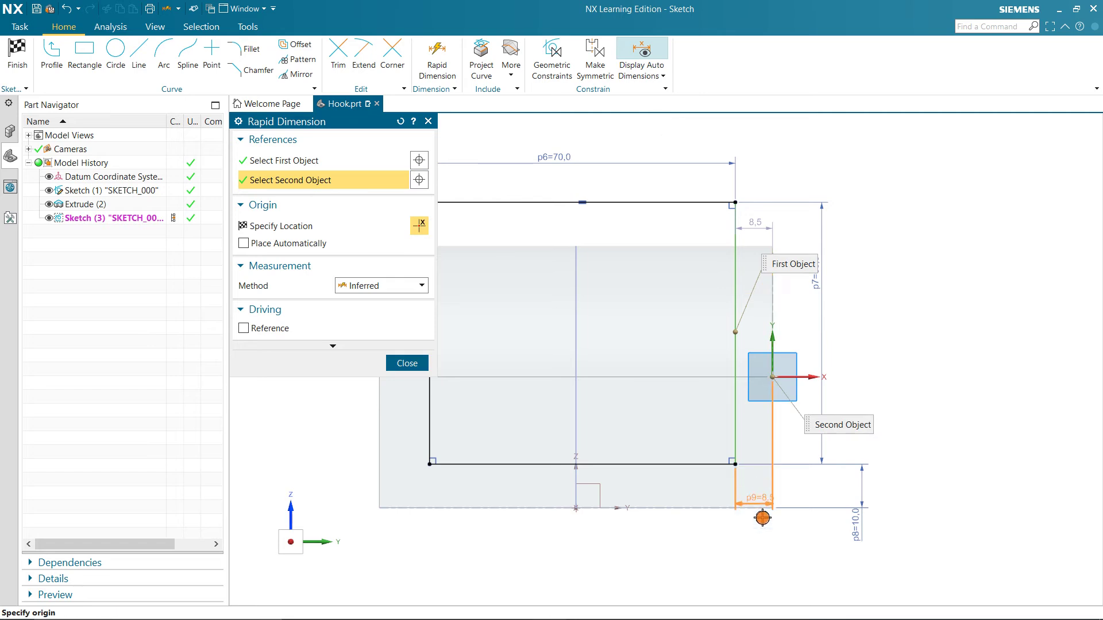
pyautogui.click(766, 547)
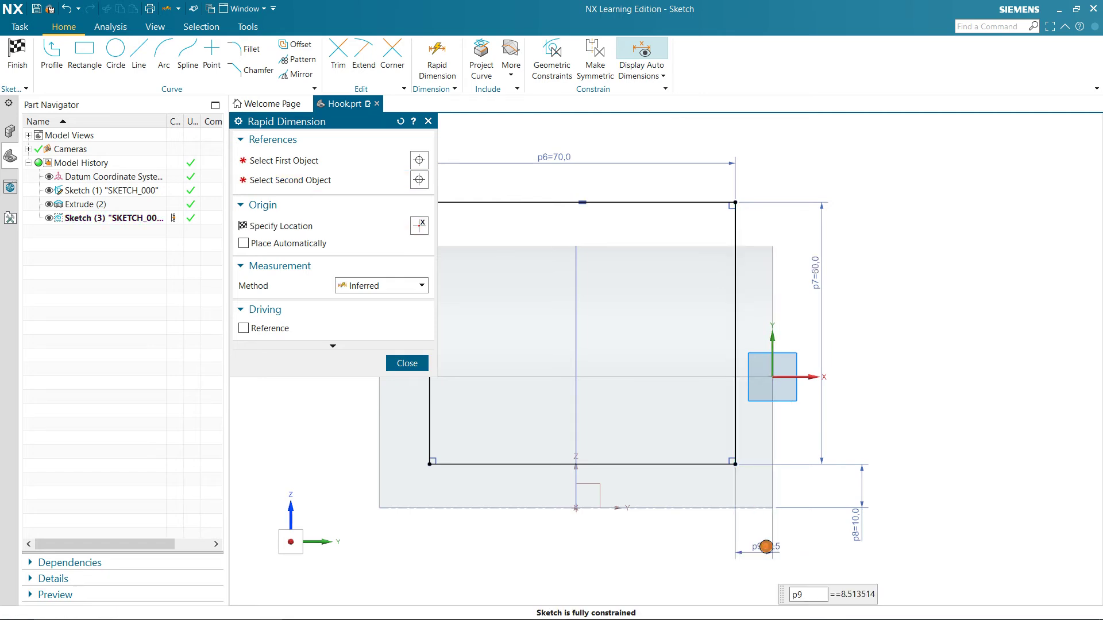
pyautogui.write('10')
pyautogui.press('Return')
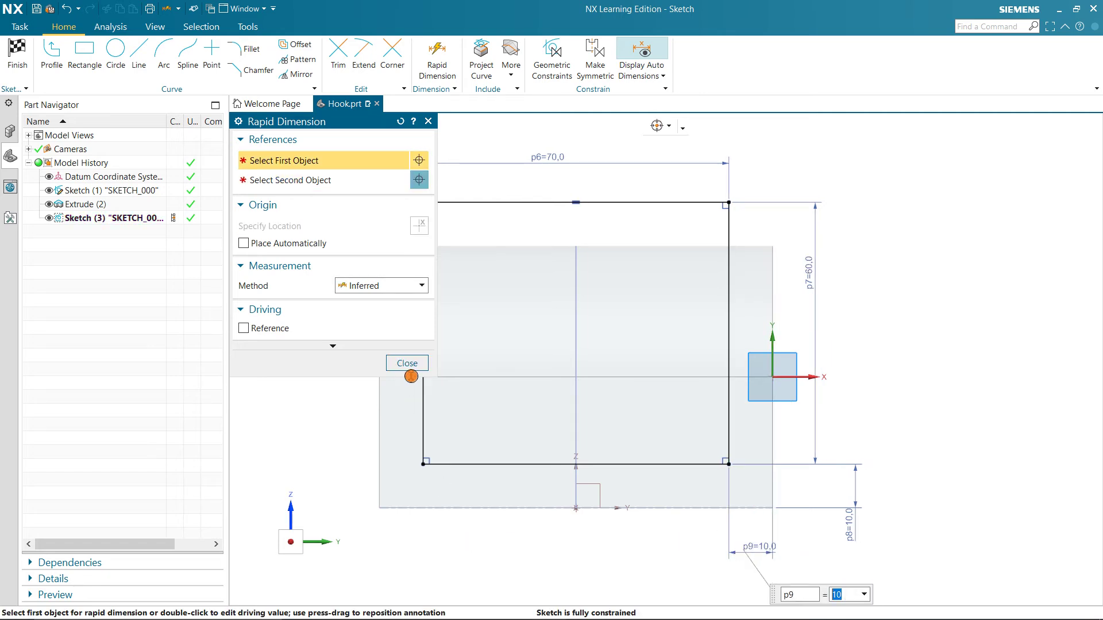
pyautogui.click(419, 365)
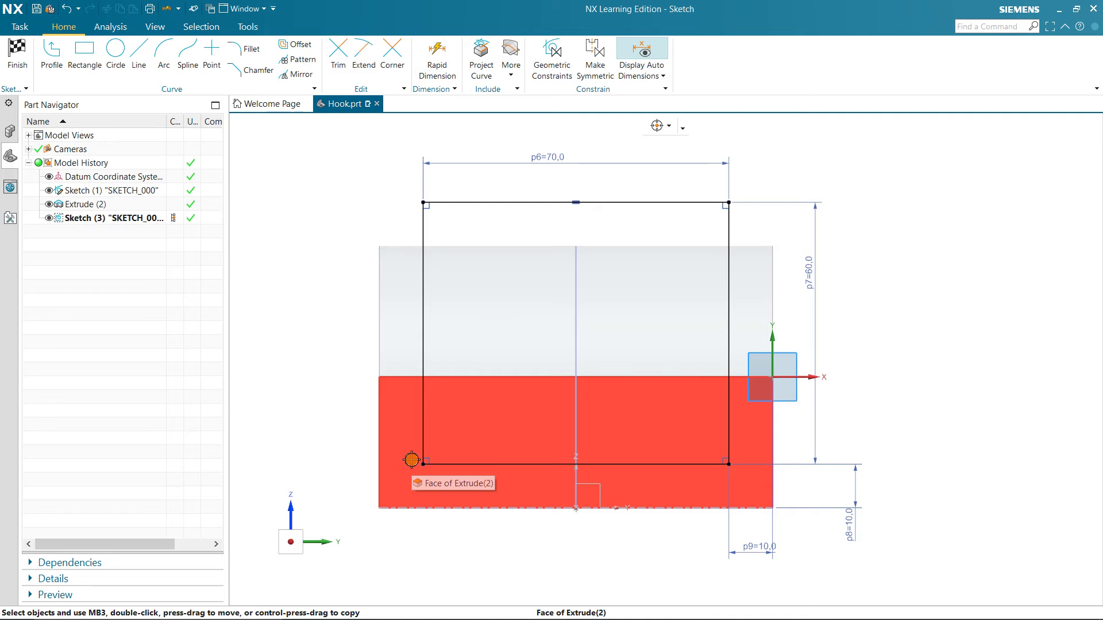
pyautogui.click(21, 54)
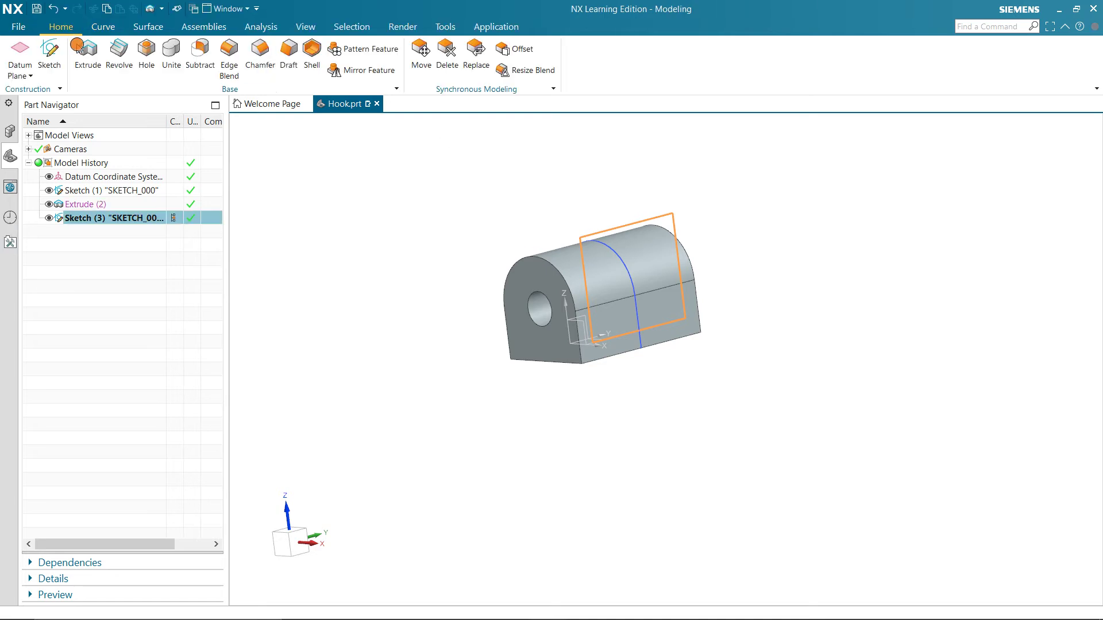
# Step: Extrude the rectangle sketch from -100 mm to 45 mm, subtracting it from the body
pyautogui.press('x')
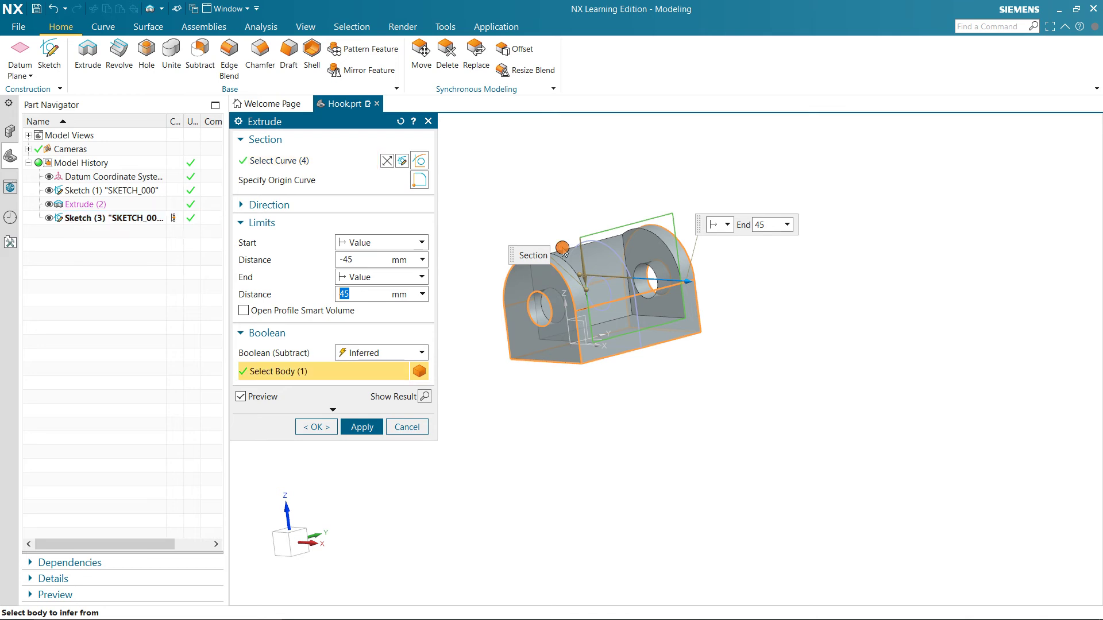
pyautogui.moveTo(553, 218); pyautogui.dragTo(598, 273, button='middle')
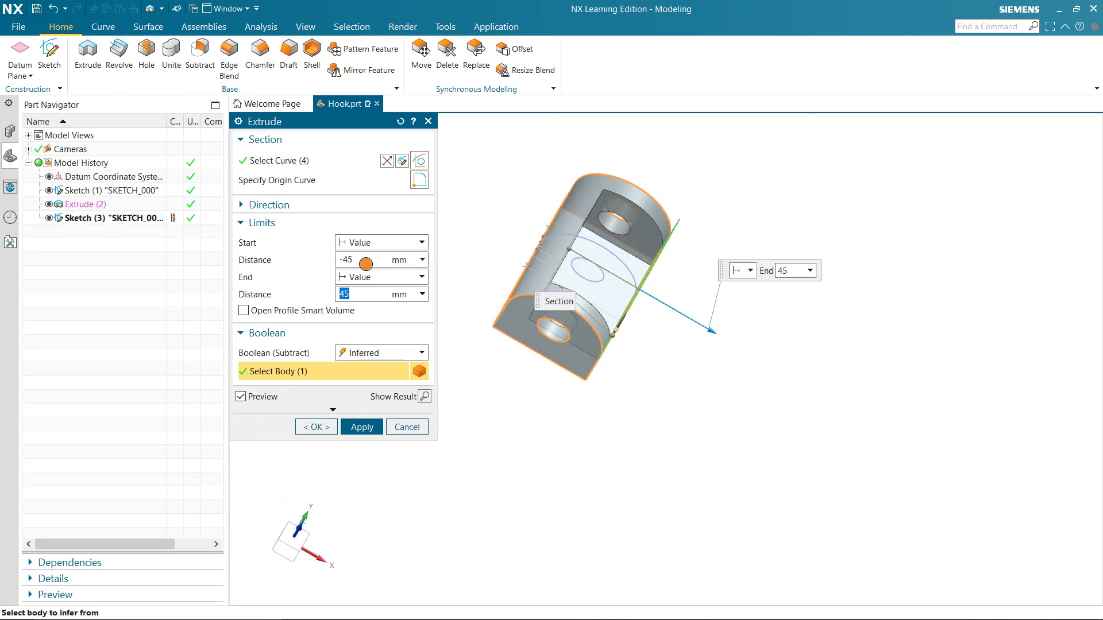
pyautogui.click(362, 261)
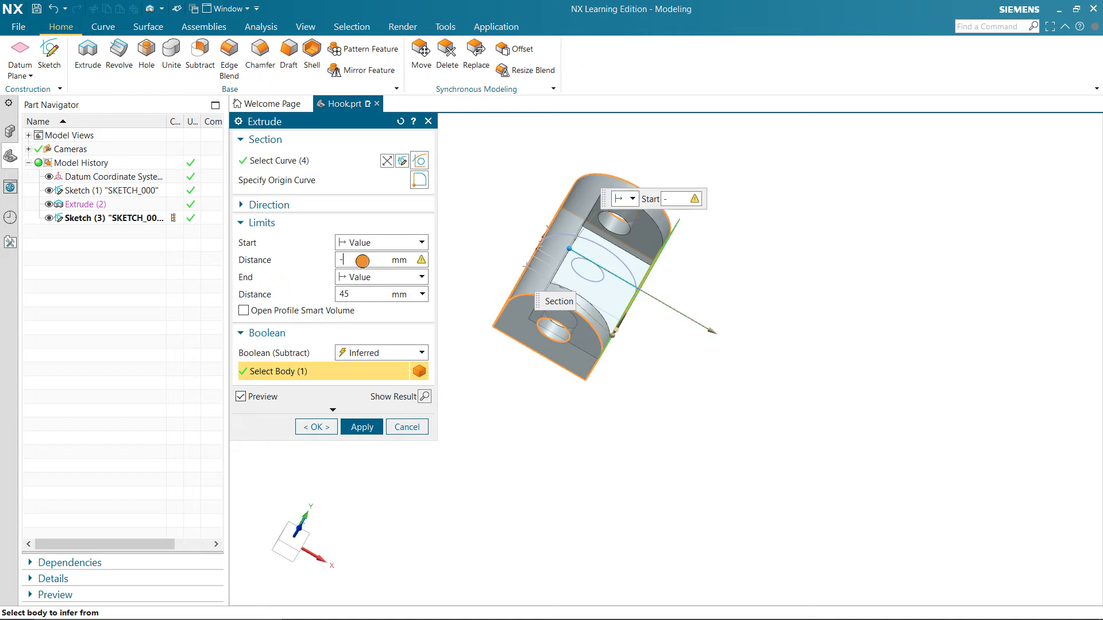
pyautogui.click(362, 427)
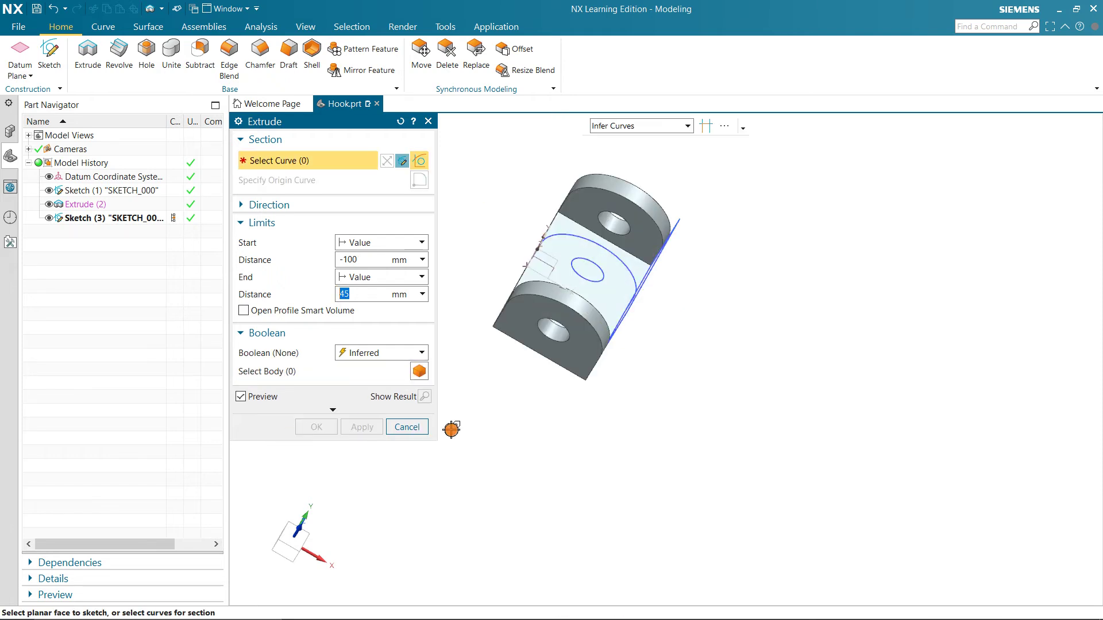
pyautogui.click(408, 427)
# Step: Examine the cut hook body from several sides, including its flat base face
pyautogui.moveTo(636, 438); pyautogui.dragTo(534, 270, button='middle')
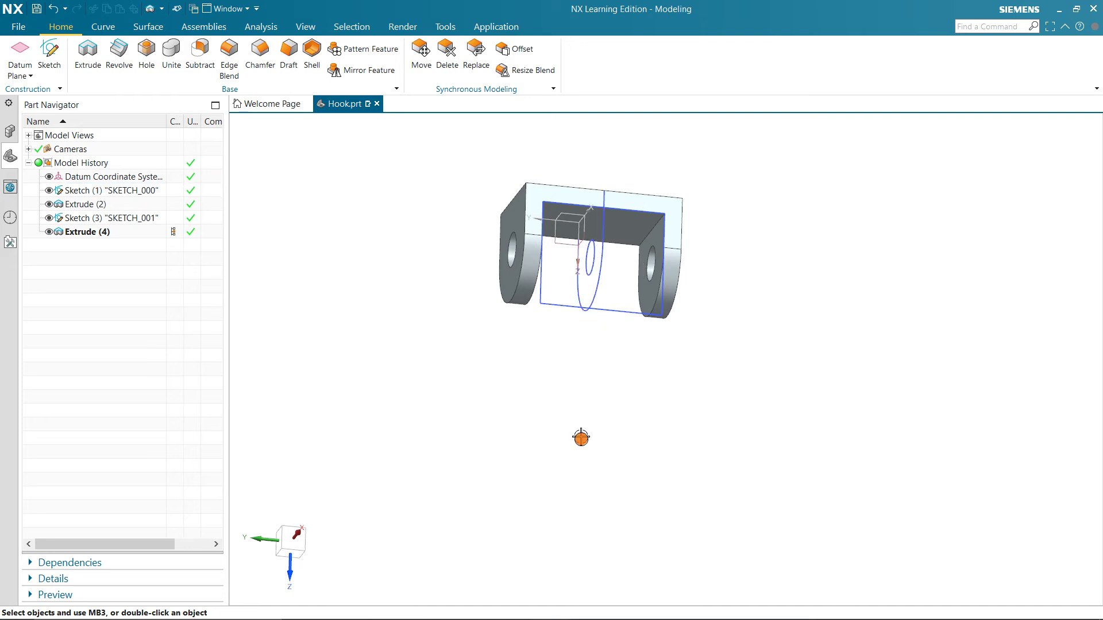
pyautogui.moveTo(591, 290); pyautogui.dragTo(589, 382, button='middle')
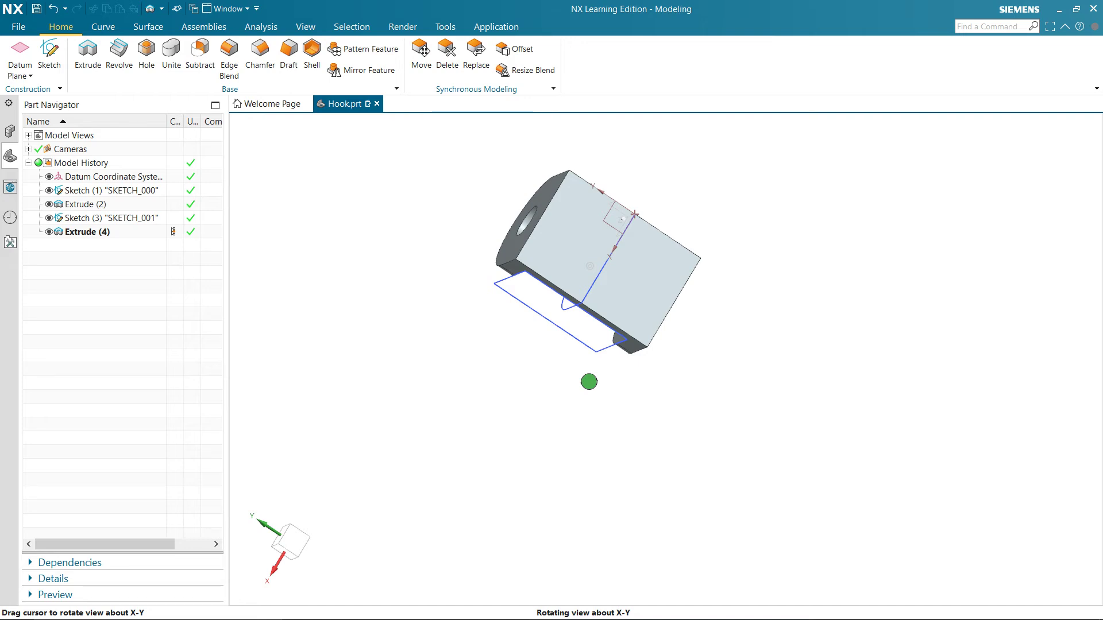
pyautogui.moveTo(589, 381); pyautogui.dragTo(633, 367, button='middle')
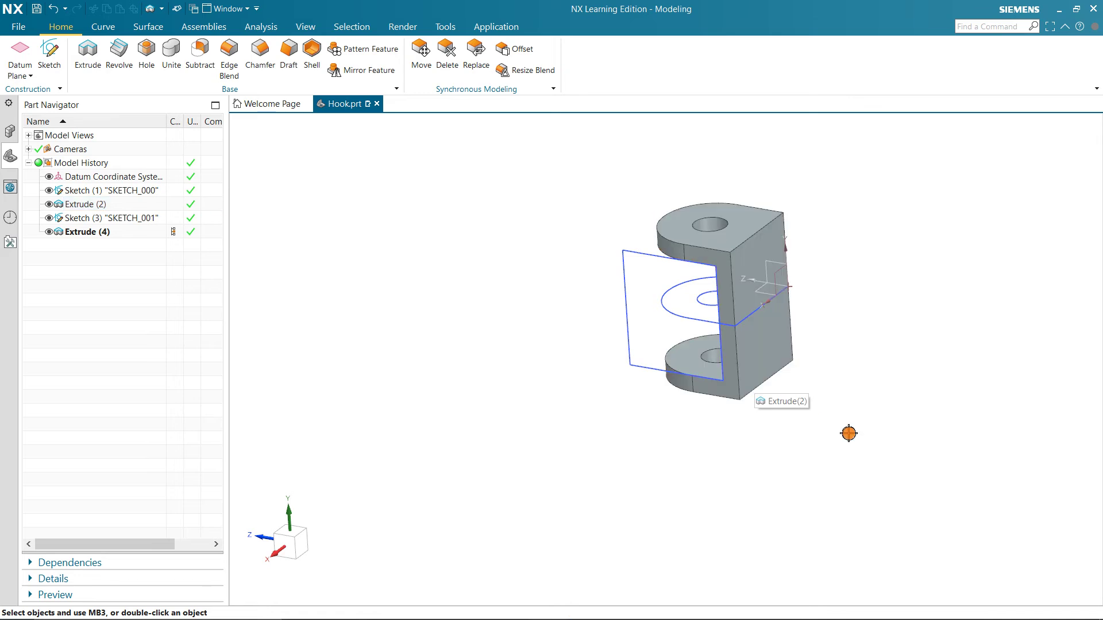
pyautogui.keyDown('shift'); pyautogui.moveTo(841, 433); pyautogui.dragTo(713, 435, button='middle'); pyautogui.keyUp('shift')
pyautogui.scroll(-1, 582, 335)
pyautogui.scroll(3, 581, 335)
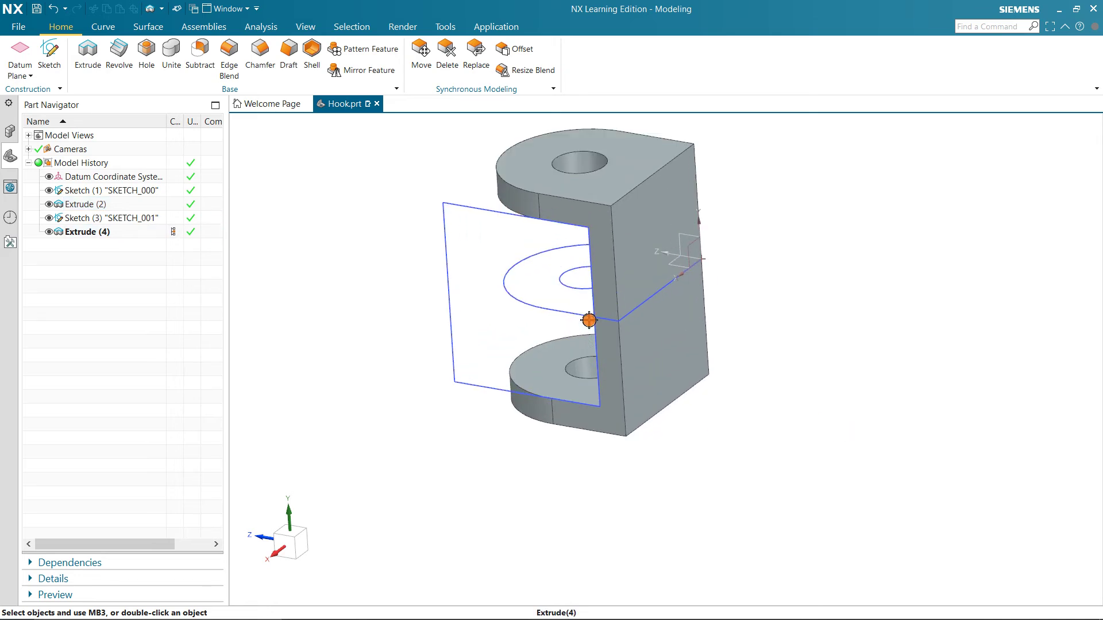
pyautogui.moveTo(589, 320); pyautogui.dragTo(611, 406, button='middle')
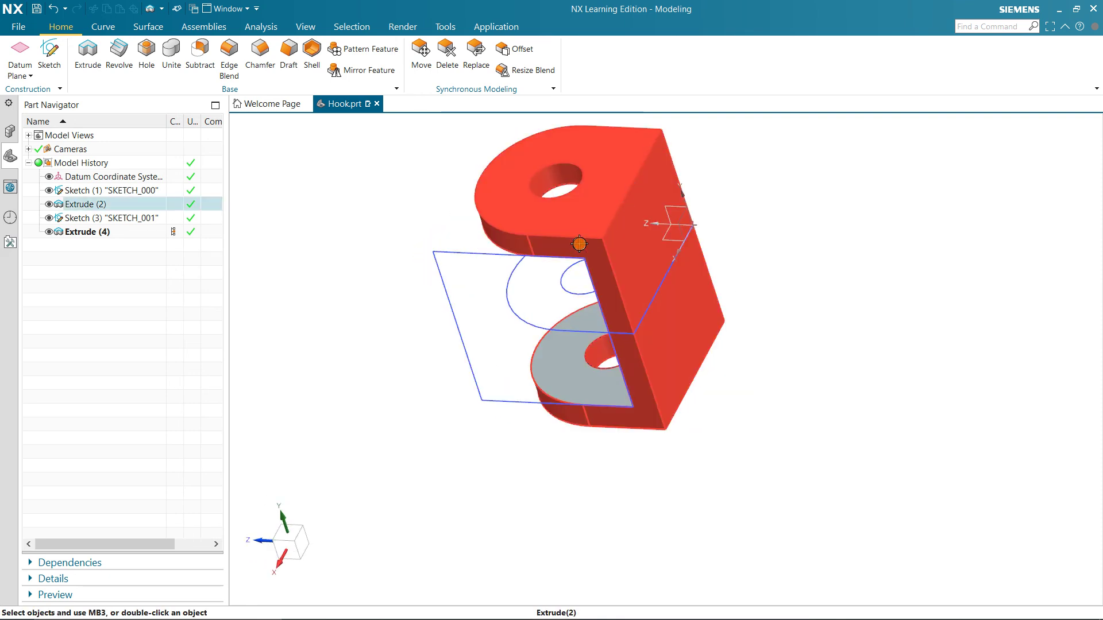
pyautogui.moveTo(554, 336); pyautogui.dragTo(474, 264, button='middle')
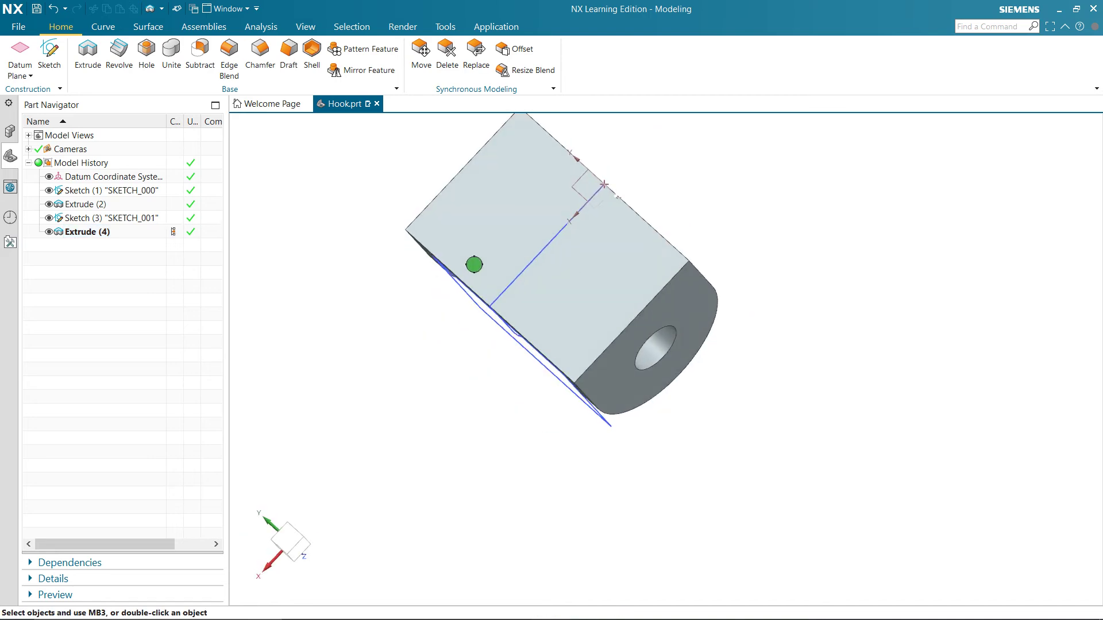
pyautogui.scroll(1, 474, 264)
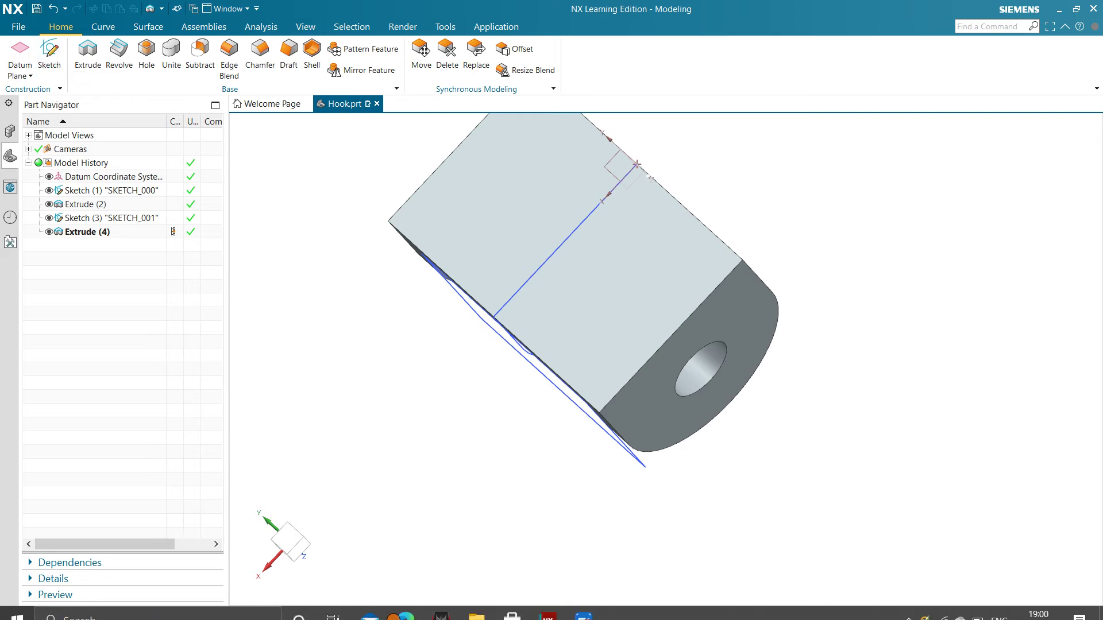
# Step: Check Figure 4 and Procedure steps 9 and 10 in the PDF manual for the third sketch, and return to NX
pyautogui.click(405, 606)
pyautogui.scroll(-15, 504, 394)
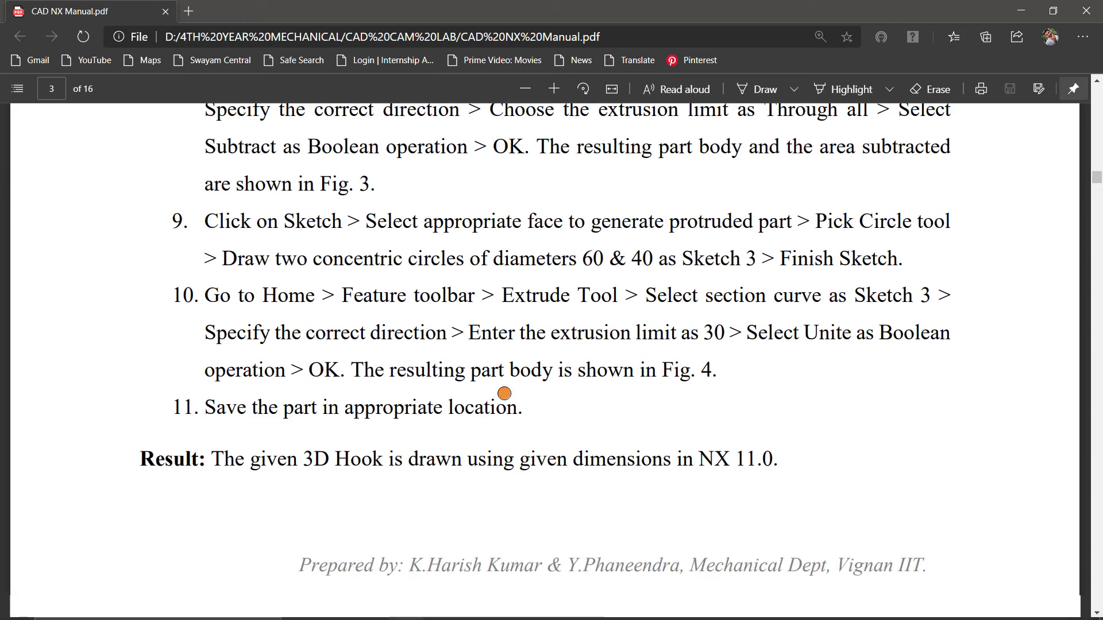
pyautogui.scroll(-4, 504, 394)
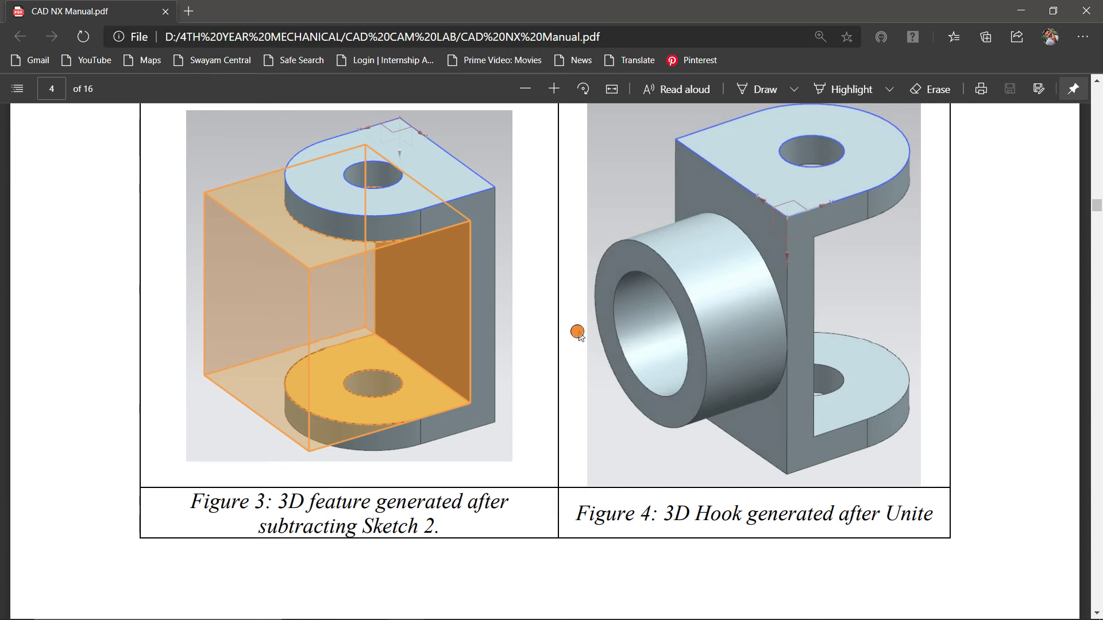
pyautogui.scroll(10, 571, 329)
pyautogui.scroll(10, 570, 330)
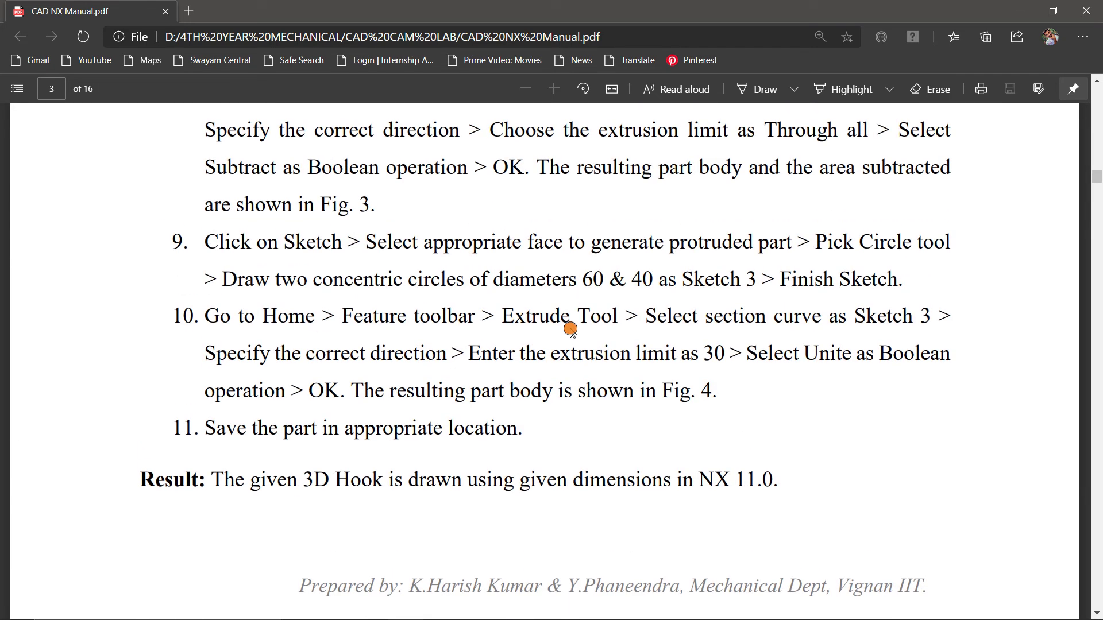
pyautogui.scroll(1, 345, 299)
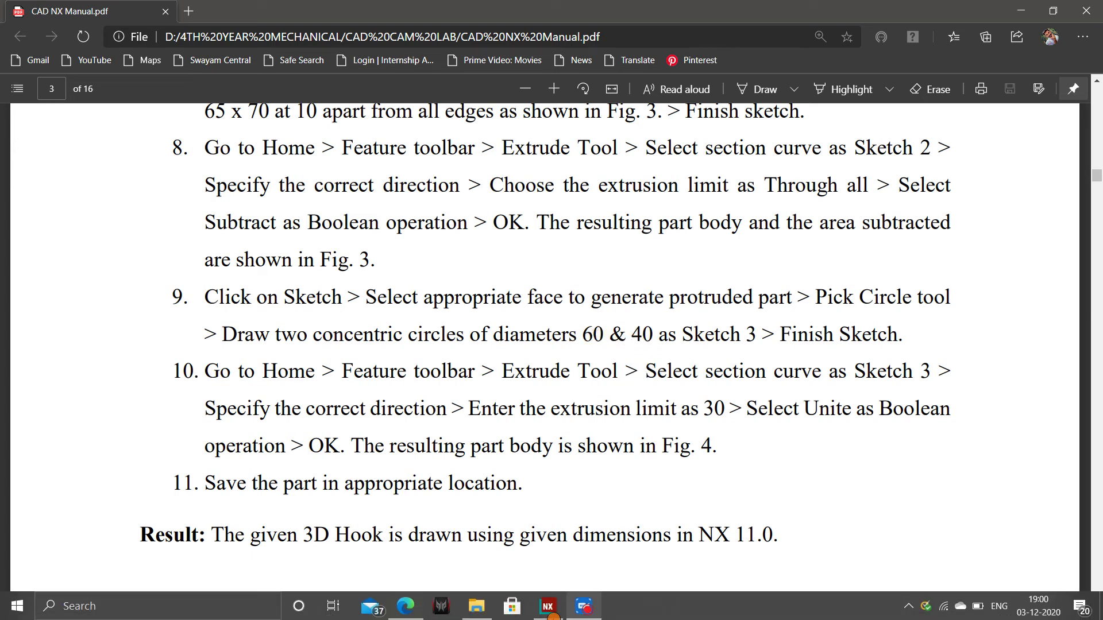
pyautogui.click(548, 614)
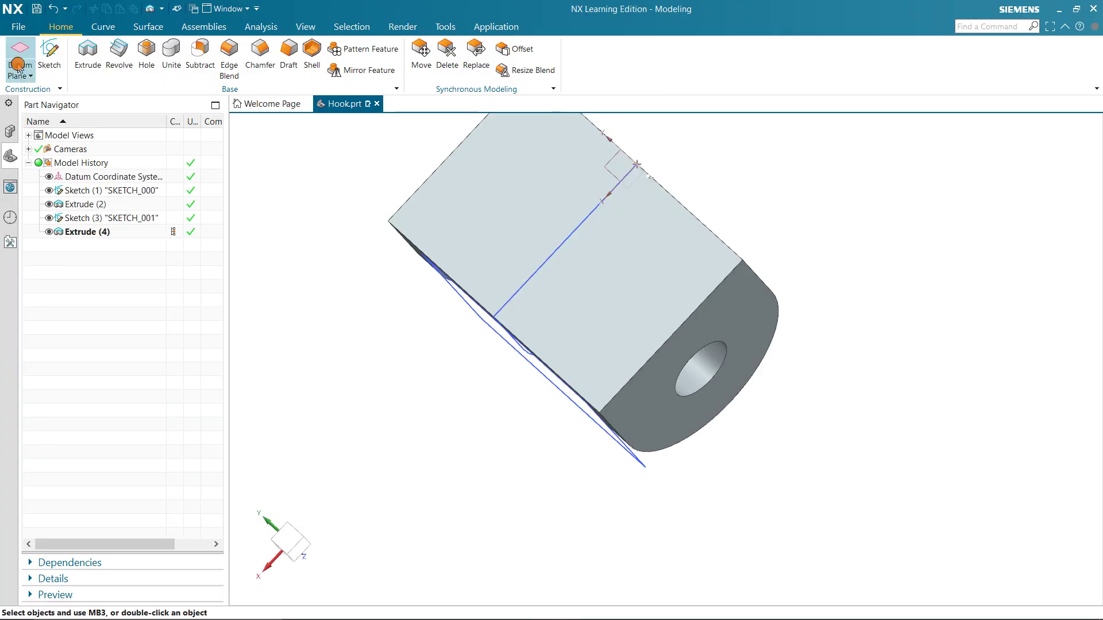
# Step: Start a sketch on the body's flat base face and draw two concentric circles about 50 and 37 mm in diameter at the face's centre
pyautogui.click(49, 51)
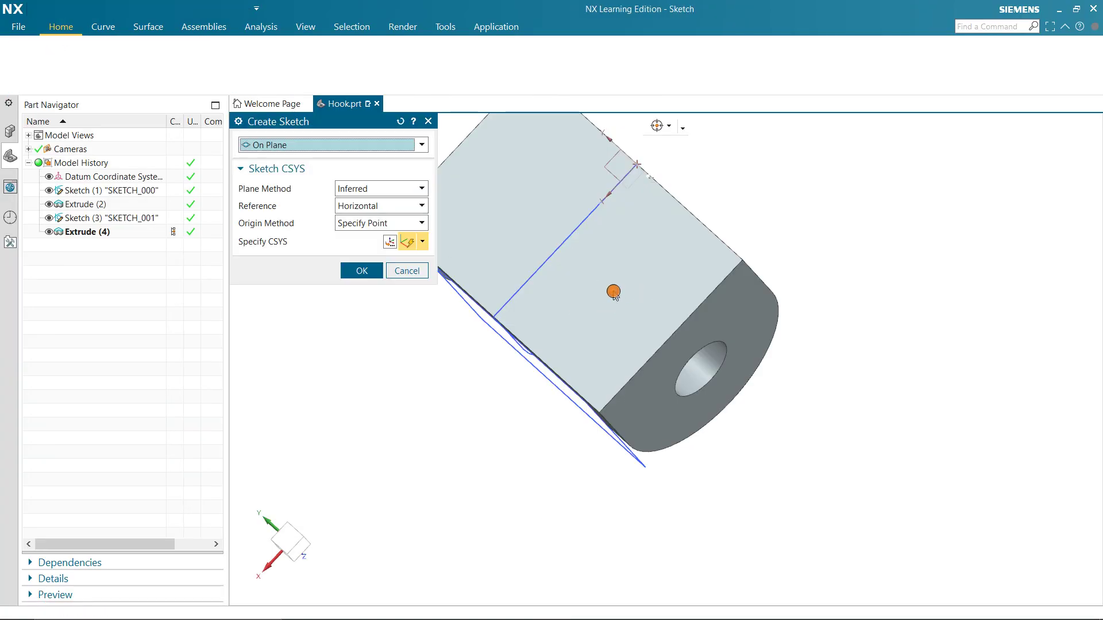
pyautogui.click(613, 271)
pyautogui.click(357, 271)
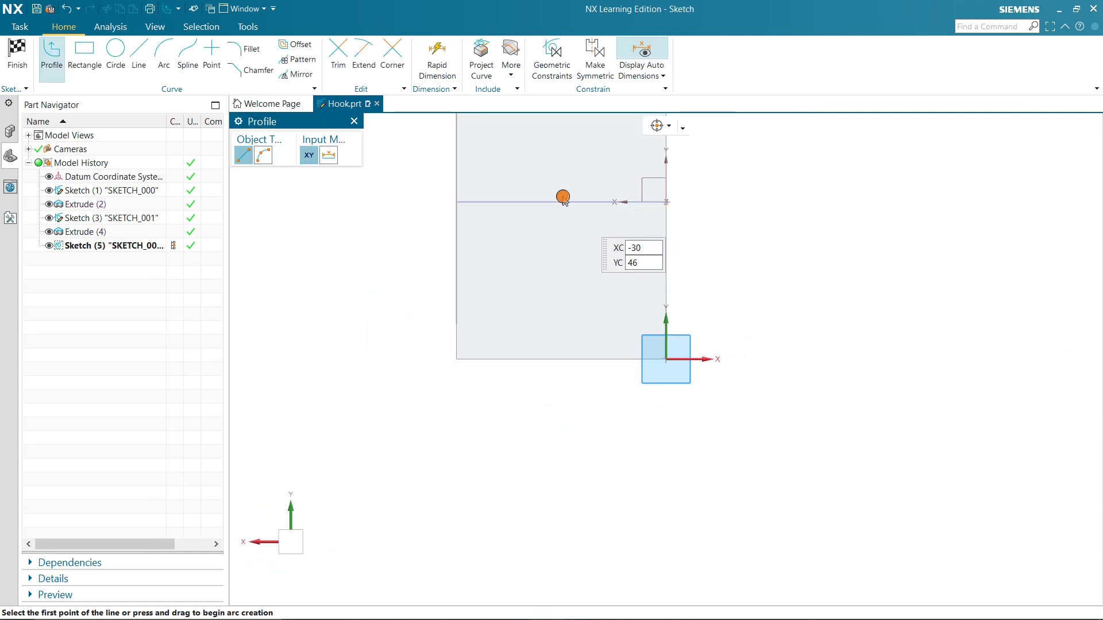
pyautogui.keyDown('shift'); pyautogui.moveTo(567, 197); pyautogui.dragTo(540, 334, button='middle'); pyautogui.keyUp('shift')
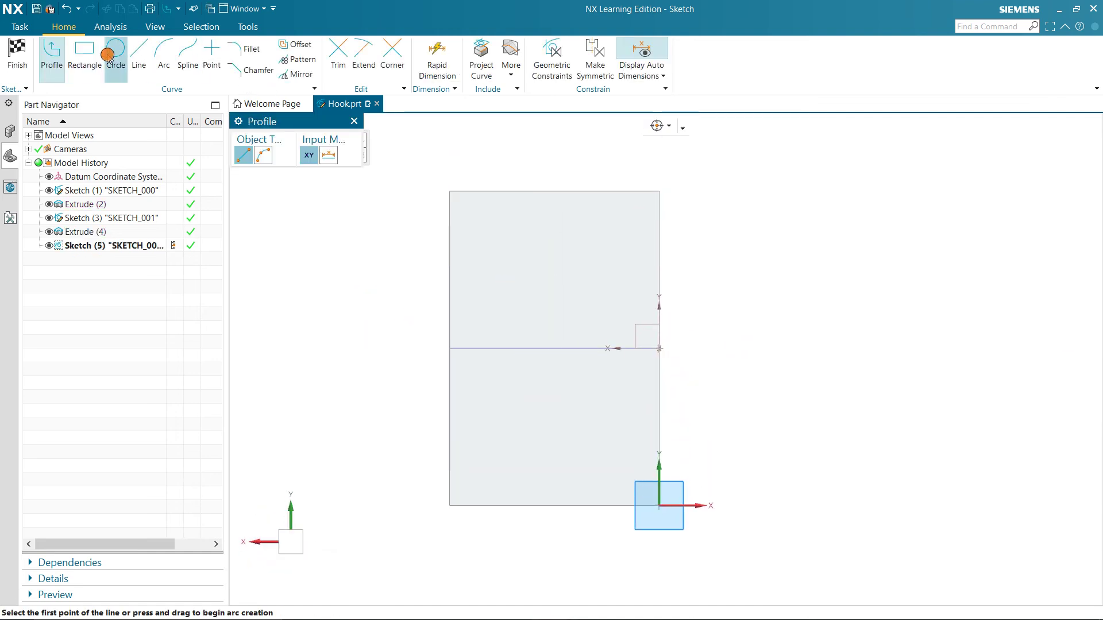
pyautogui.click(116, 53)
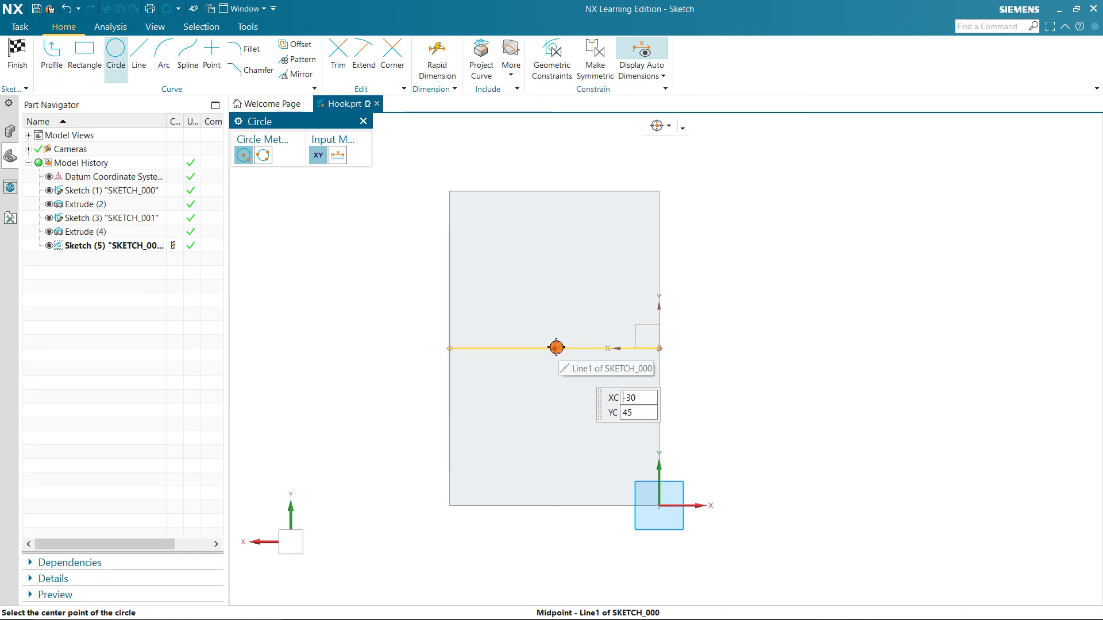
pyautogui.click(555, 348)
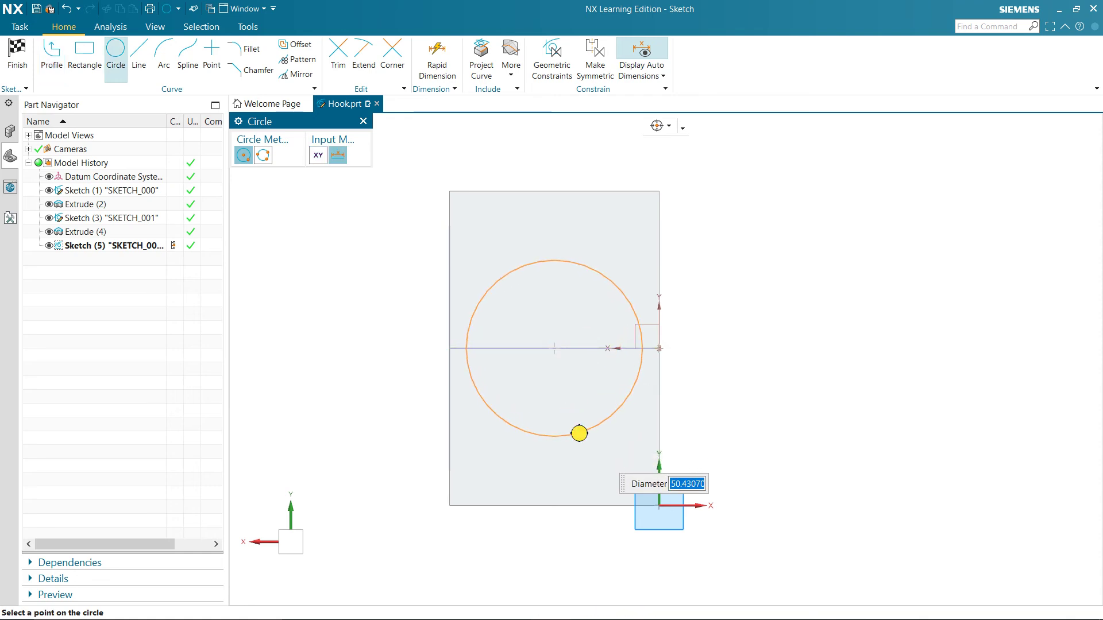
pyautogui.click(577, 433)
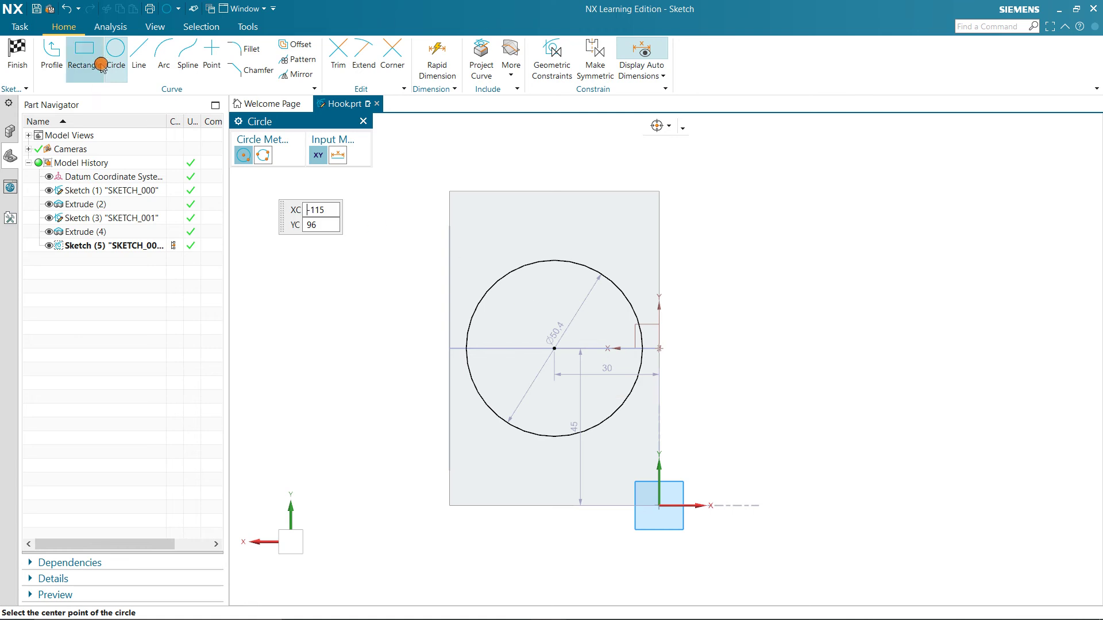
pyautogui.click(555, 346)
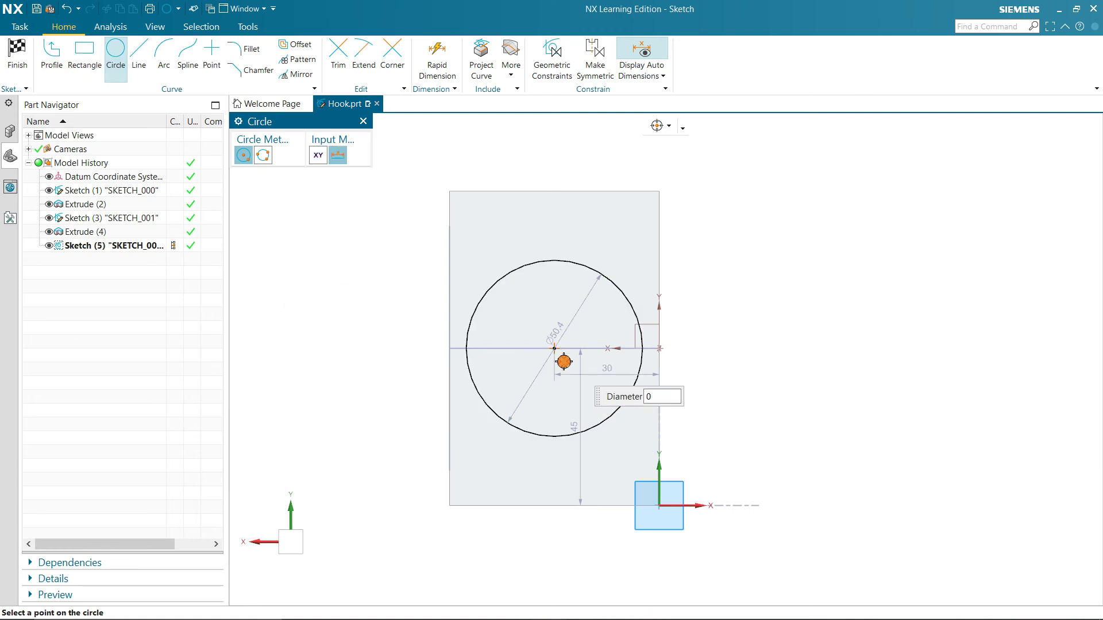
pyautogui.click(585, 405)
pyautogui.press('Escape')
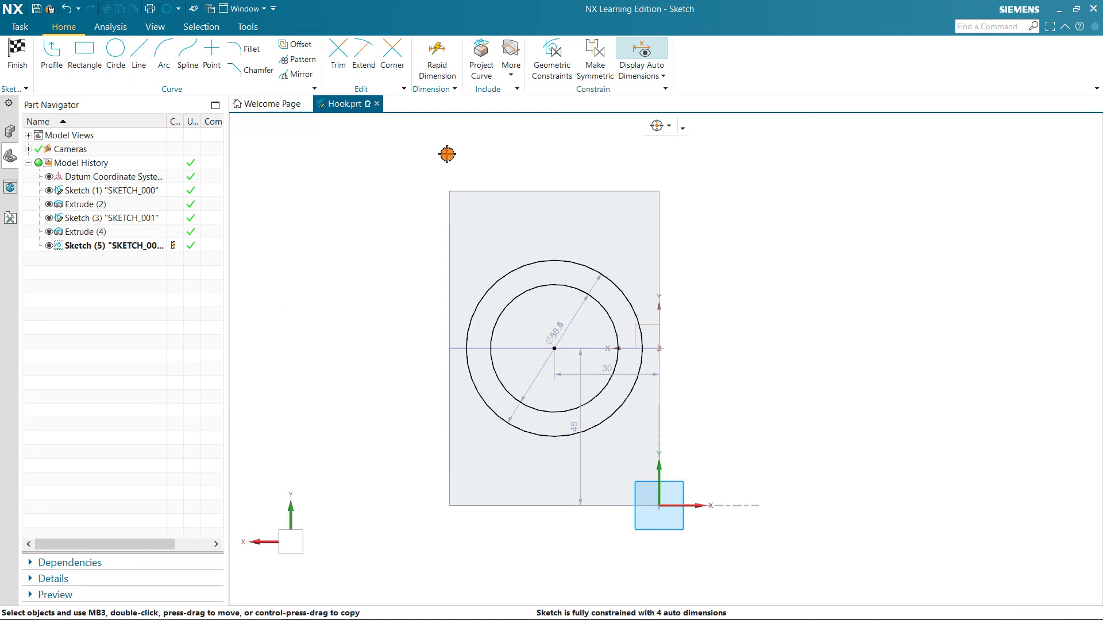
# Step: Dimension the outer circle to a diameter of 60 mm
pyautogui.press('d')
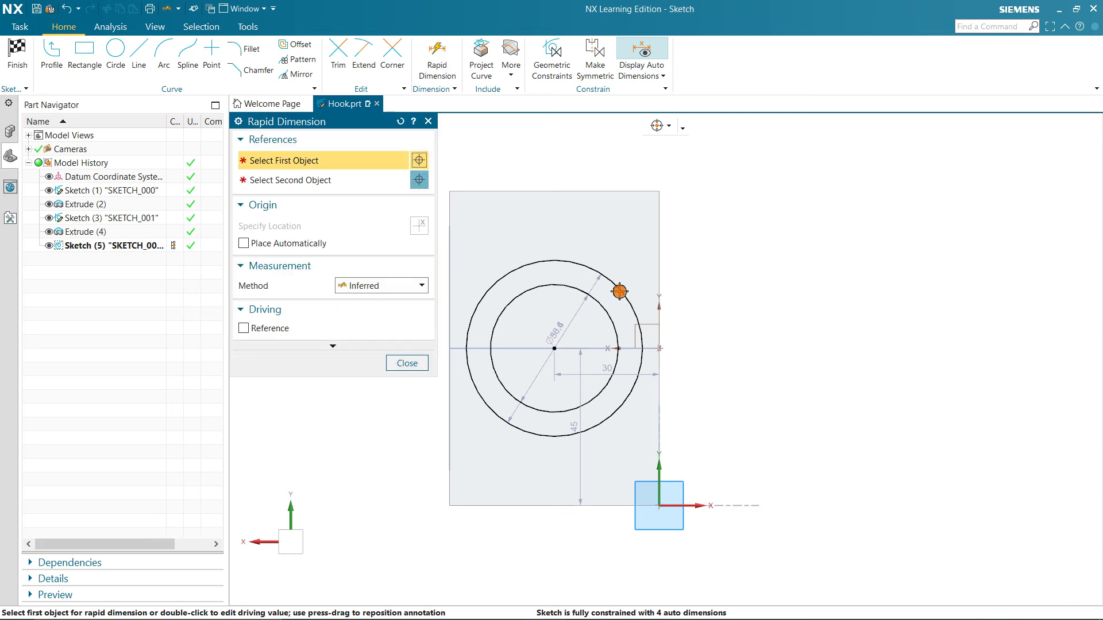
pyautogui.click(623, 299)
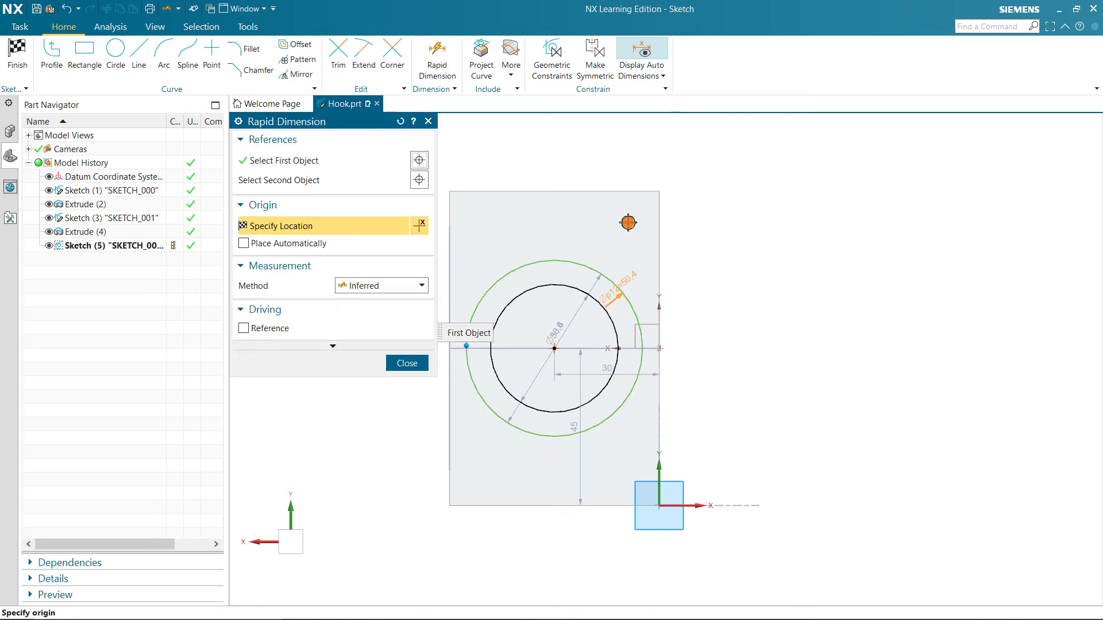
pyautogui.click(629, 226)
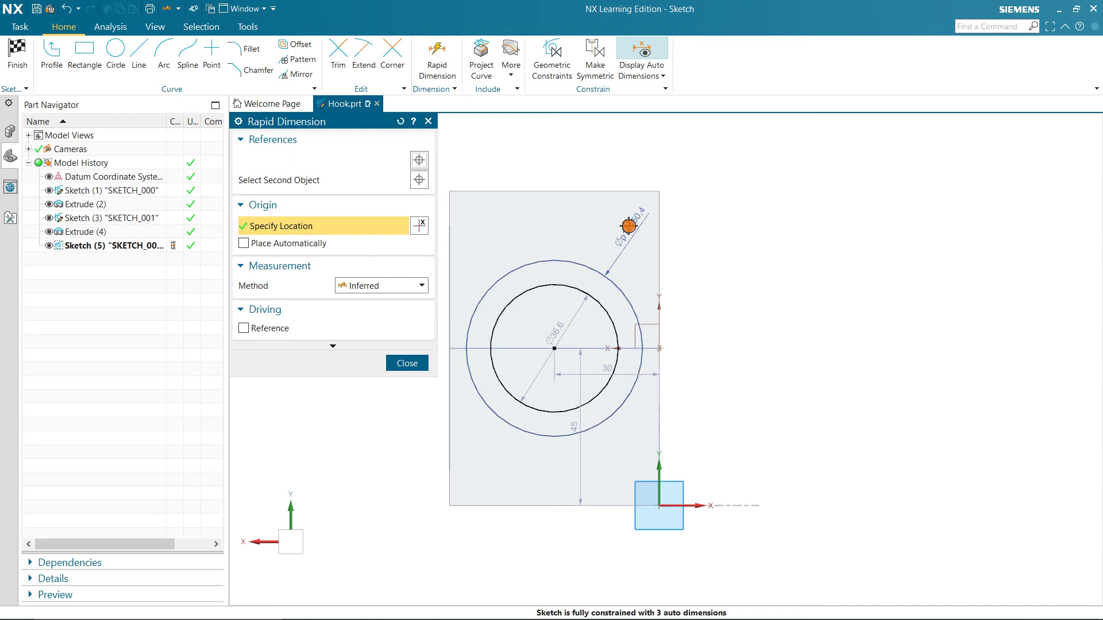
pyautogui.write('60')
pyautogui.press('Return')
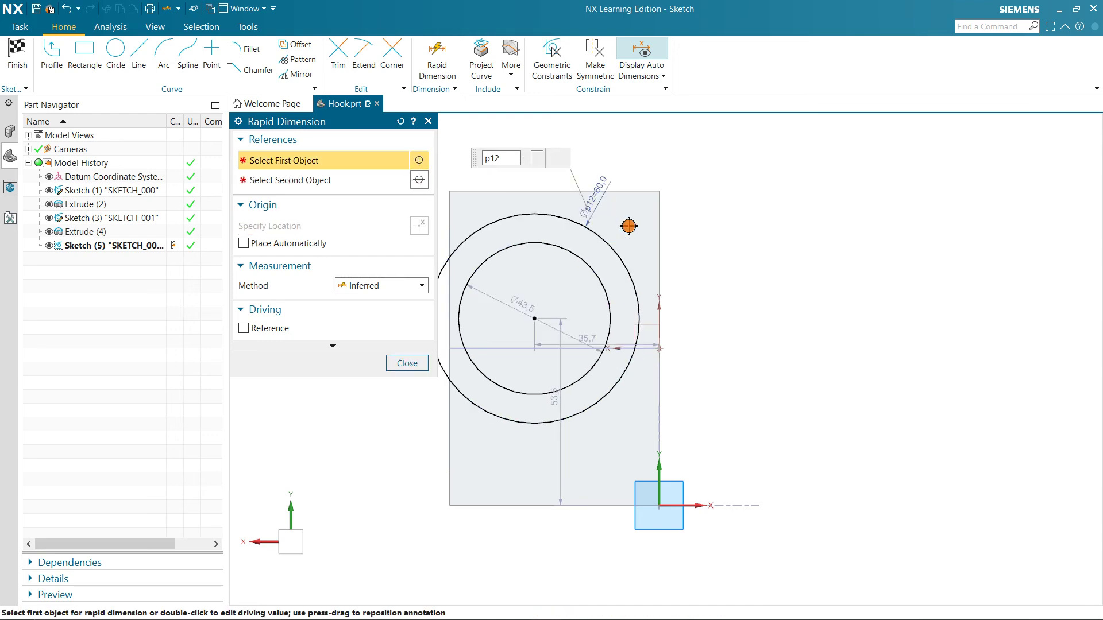
# Step: Dimension the inner circle to a diameter of 40 mm and move both circles onto the face's centre, finishing the sketch
pyautogui.click(599, 274)
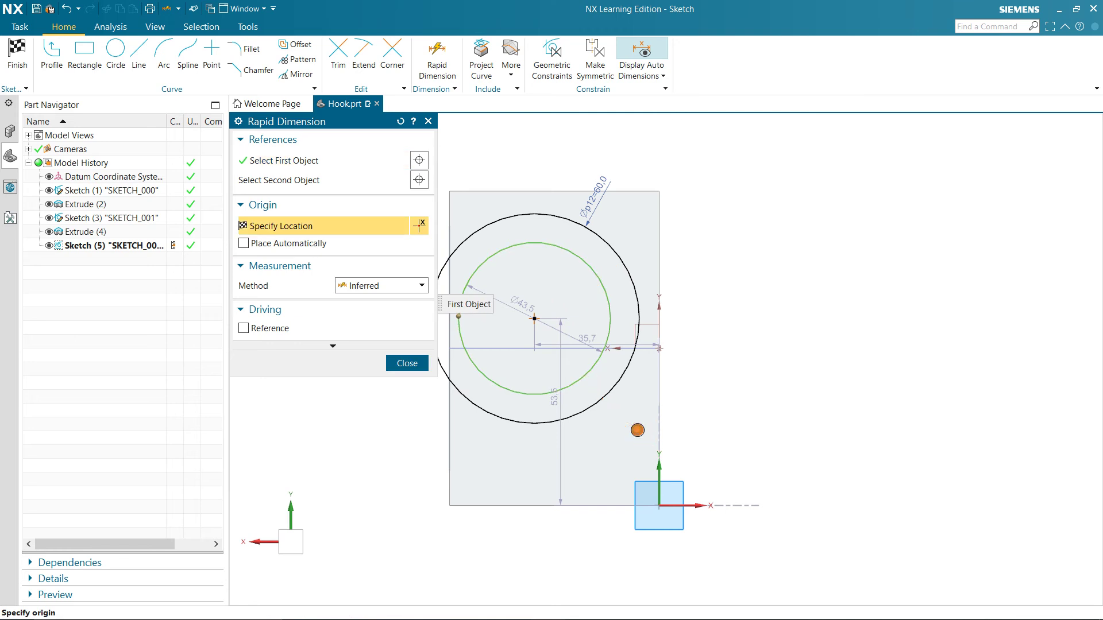
pyautogui.click(637, 430)
pyautogui.write('40')
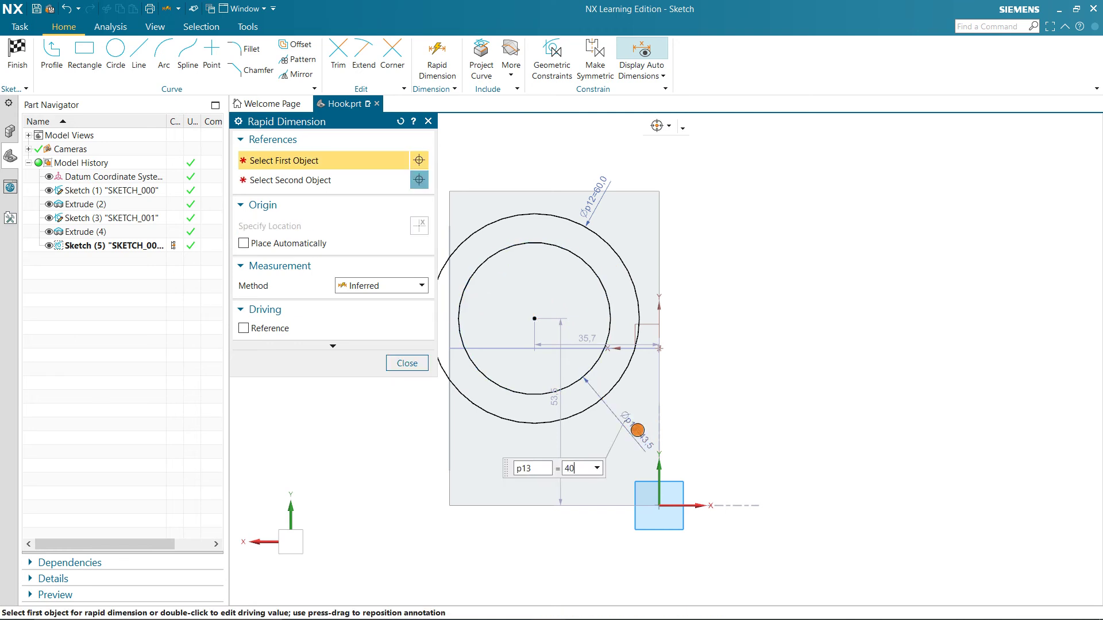
pyautogui.press('Return')
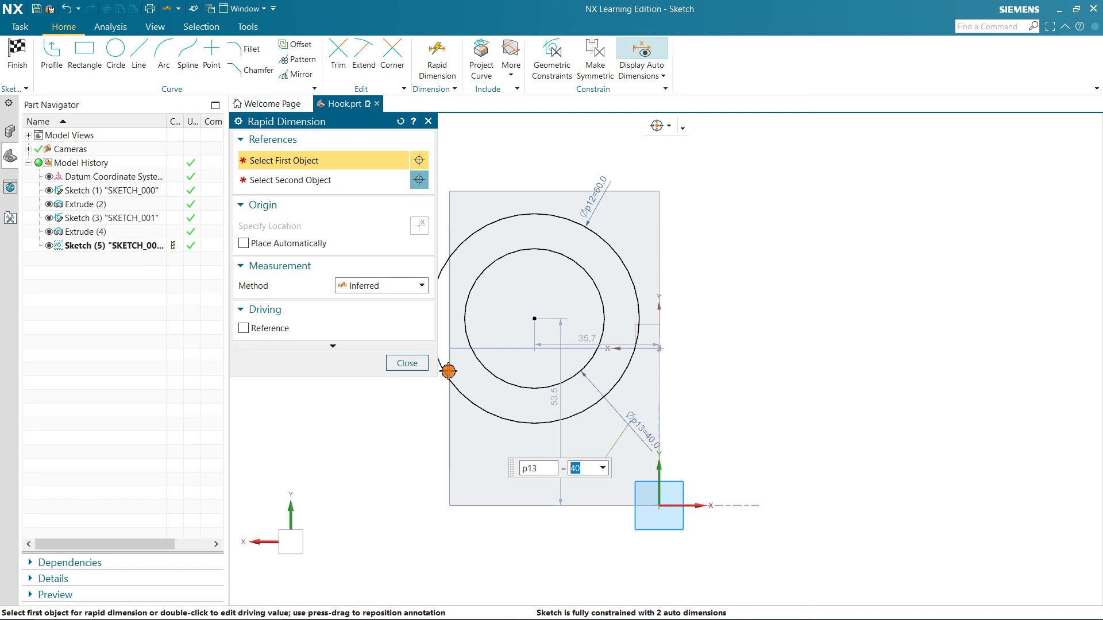
pyautogui.click(422, 365)
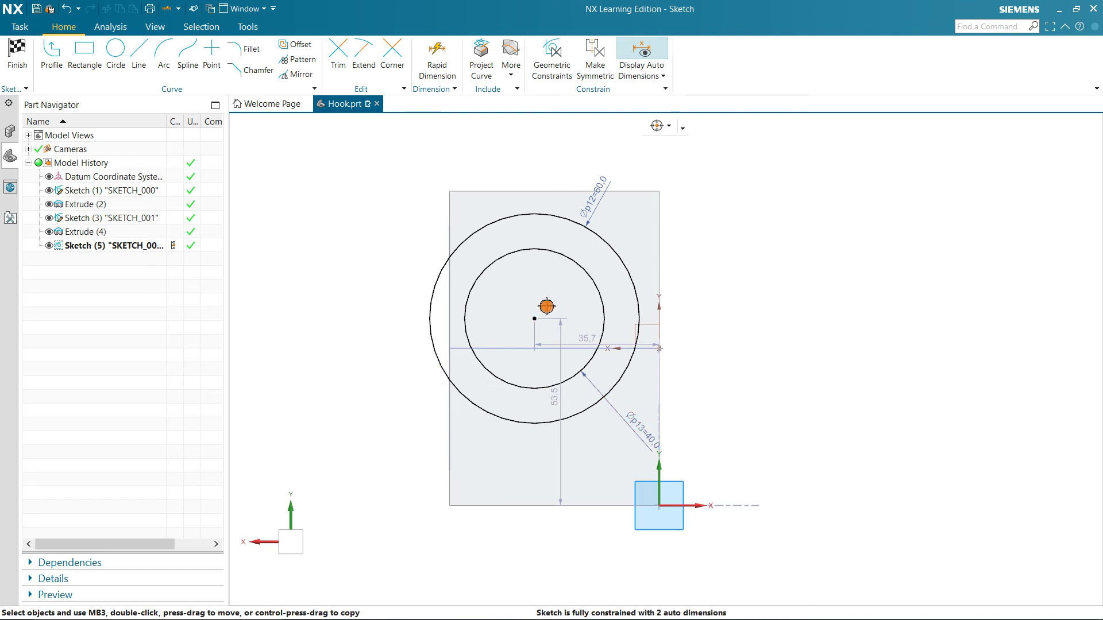
pyautogui.moveTo(536, 319); pyautogui.dragTo(558, 348)
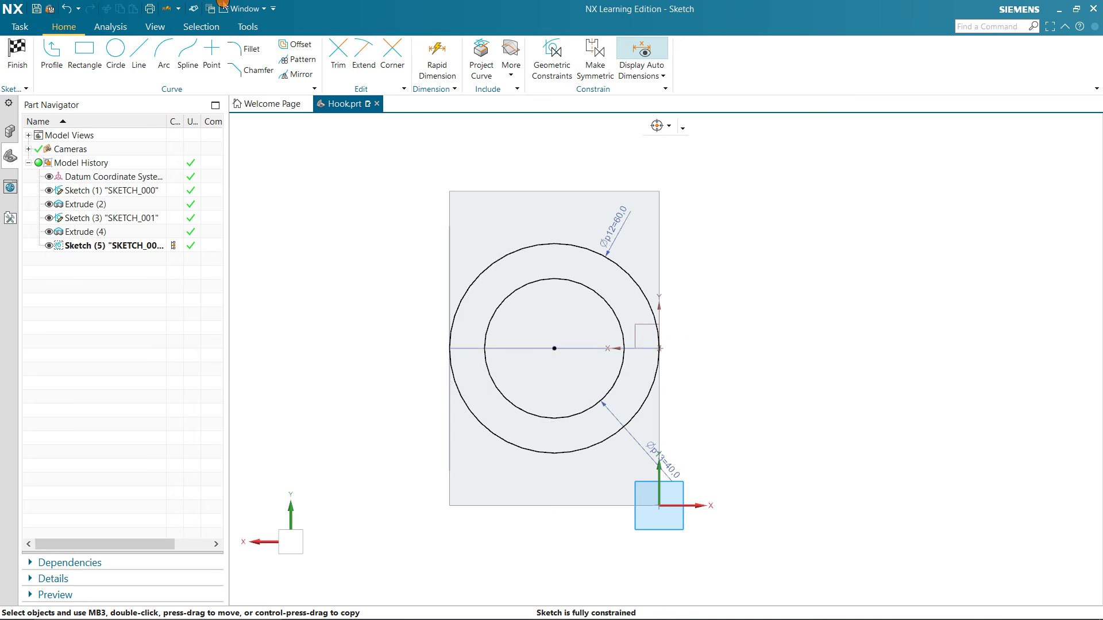
pyautogui.click(7, 59)
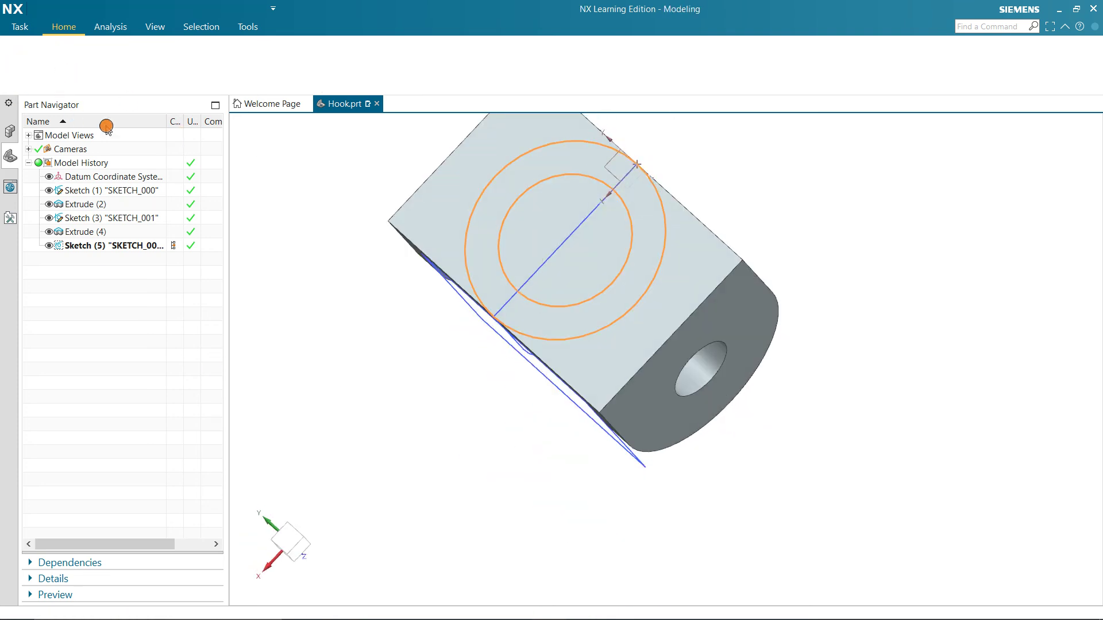
# Step: Try to extrude the two concentric circles from -100 mm to 0 mm with Boolean None, and undo the extrusion
pyautogui.press('x')
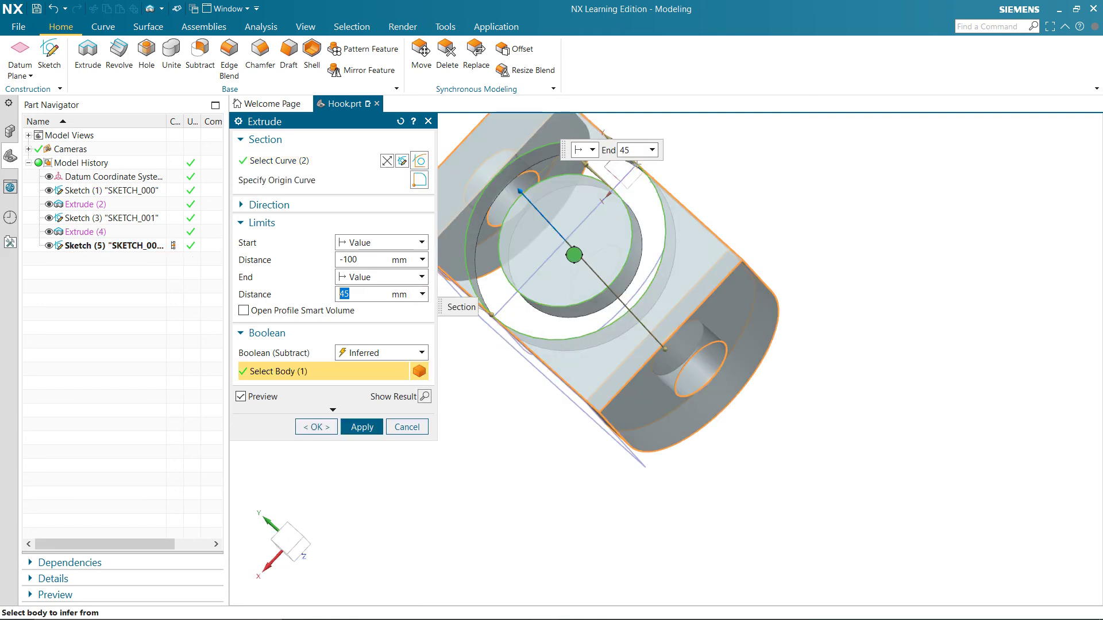
pyautogui.keyDown('shift'); pyautogui.moveTo(573, 255); pyautogui.dragTo(617, 331, button='middle'); pyautogui.keyUp('shift')
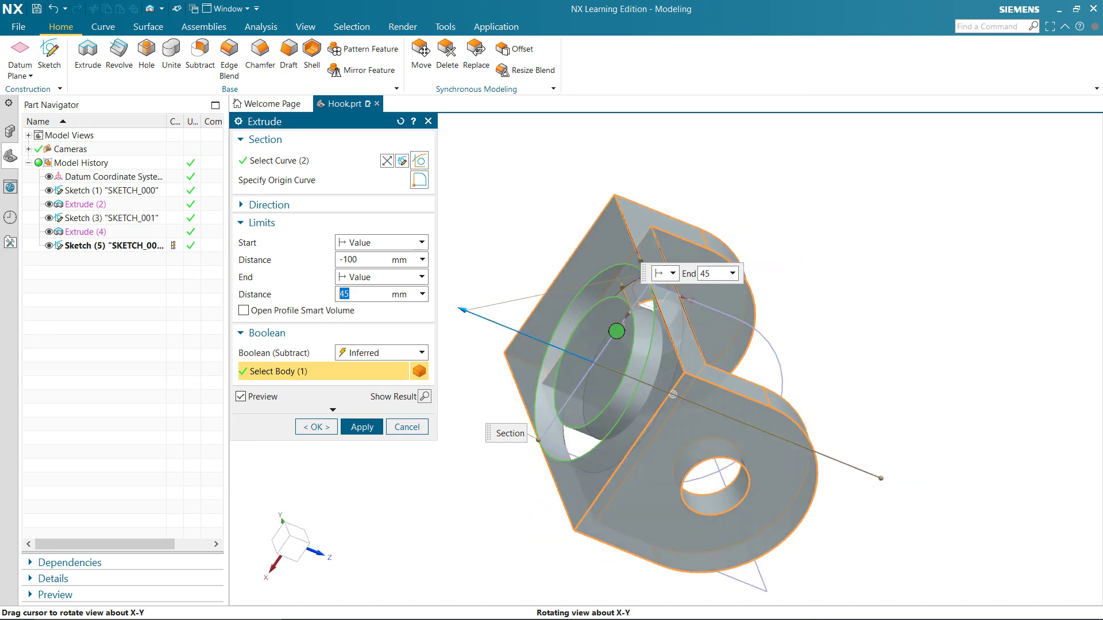
pyautogui.click(396, 353)
pyautogui.click(371, 368)
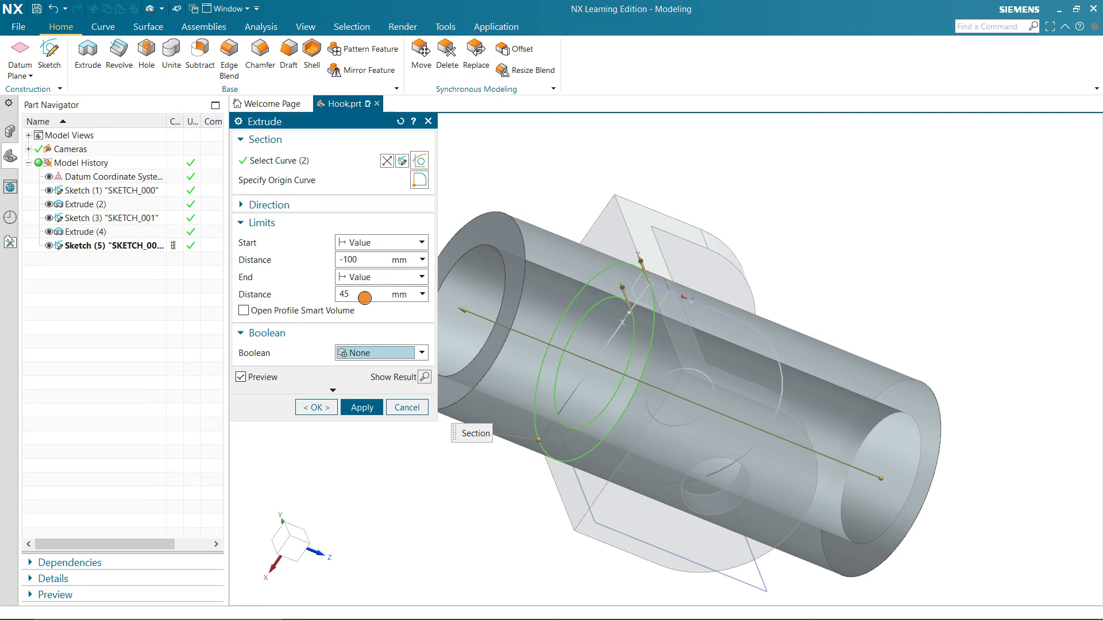
pyautogui.click(365, 297)
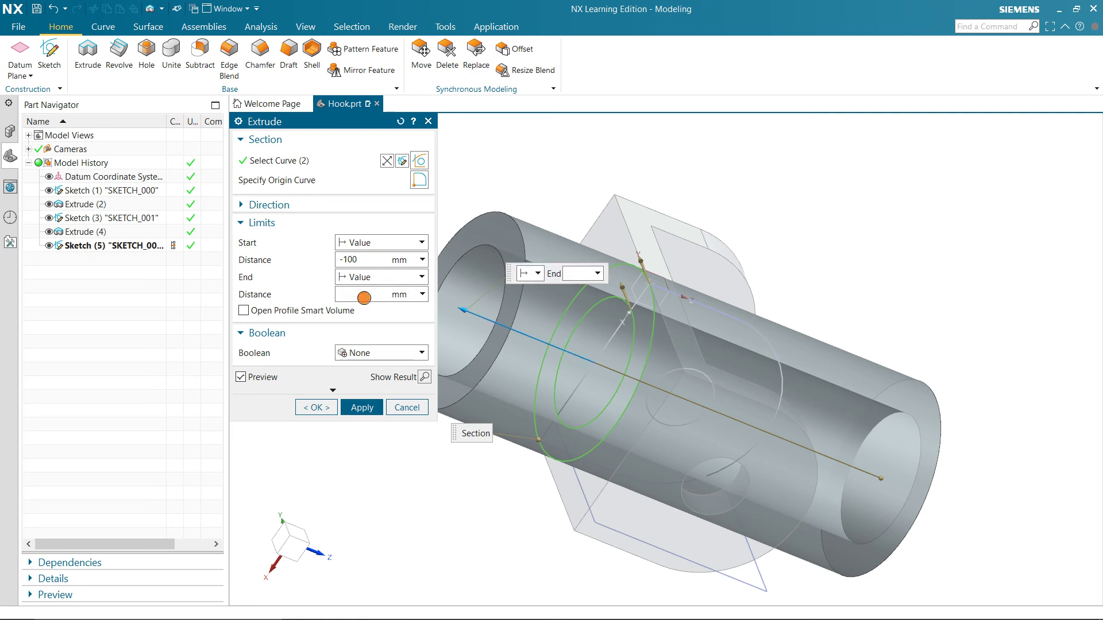
pyautogui.click(319, 408)
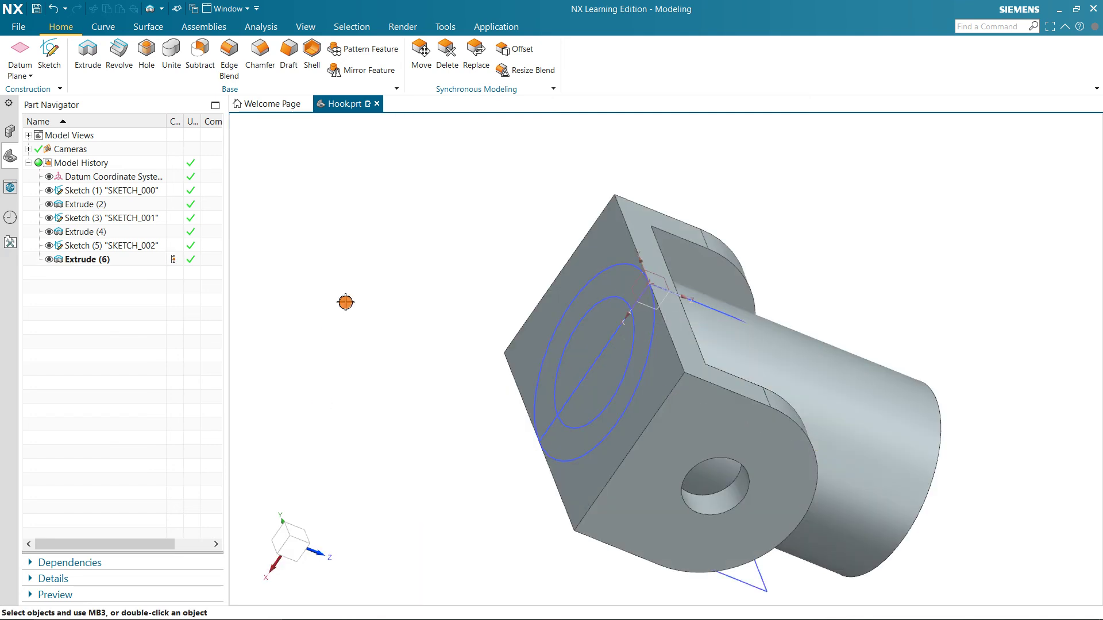
pyautogui.hotkey('ctrl', 'z')
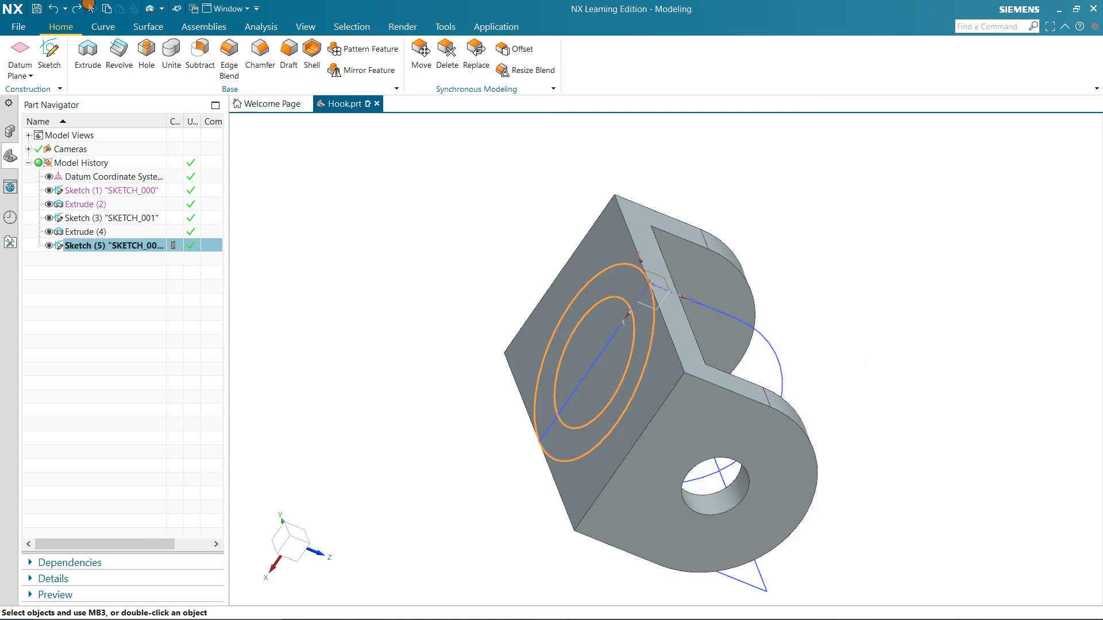
# Step: Check Procedure step 10 in the PDF manual, return to NX and extrude the two circles from 0 to 30 mm with Boolean None
pyautogui.press('x')
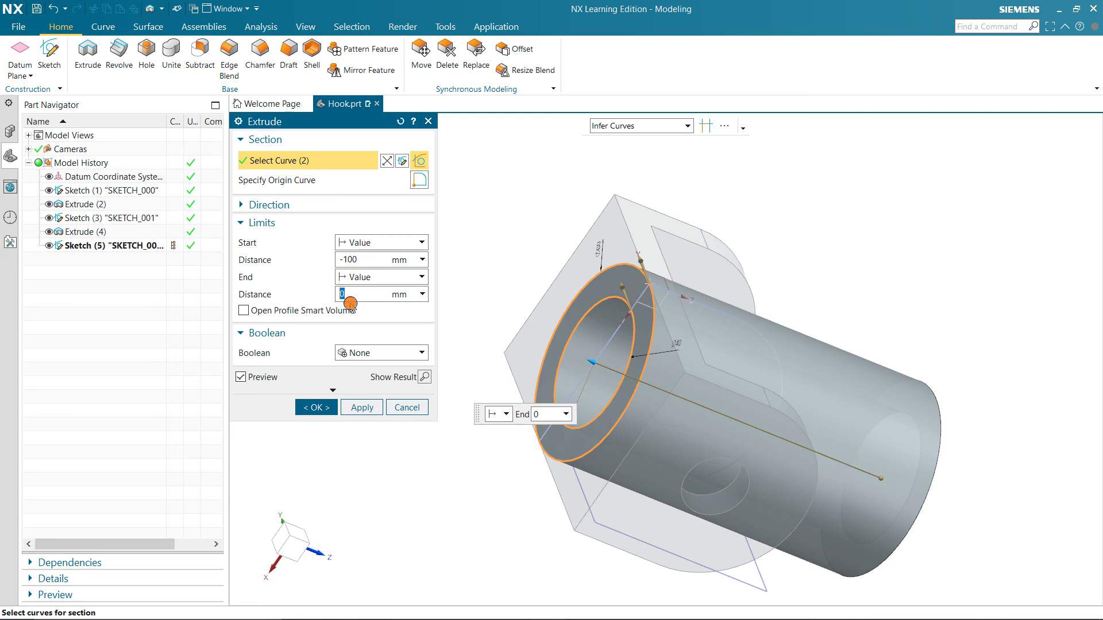
pyautogui.moveTo(355, 308)
pyautogui.moveTo(313, 618)
pyautogui.click(419, 600)
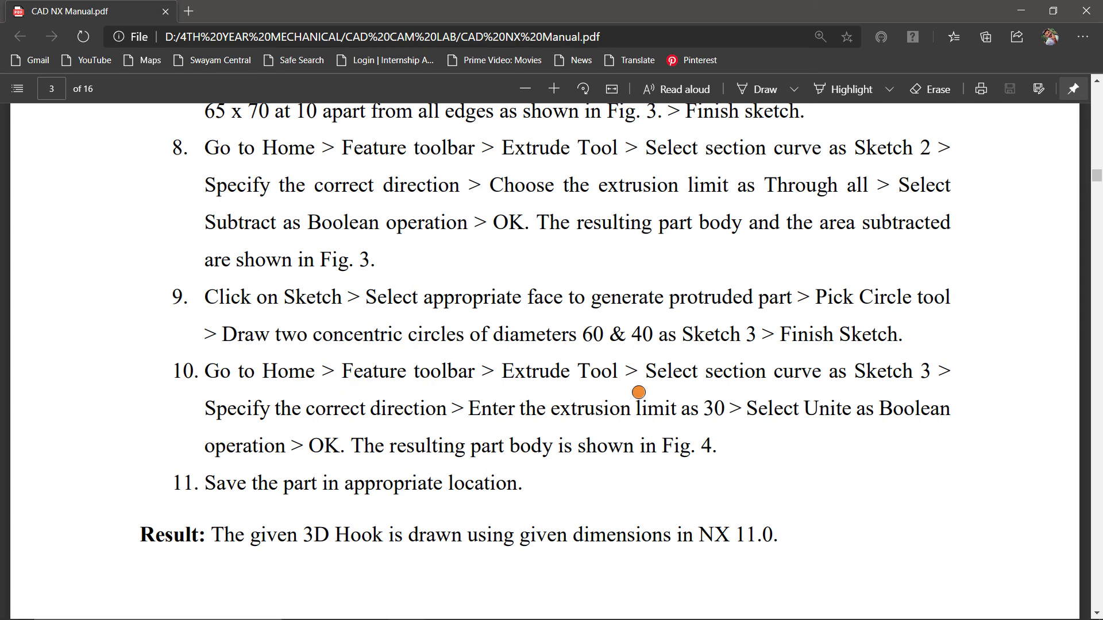
pyautogui.moveTo(649, 618)
pyautogui.click(548, 606)
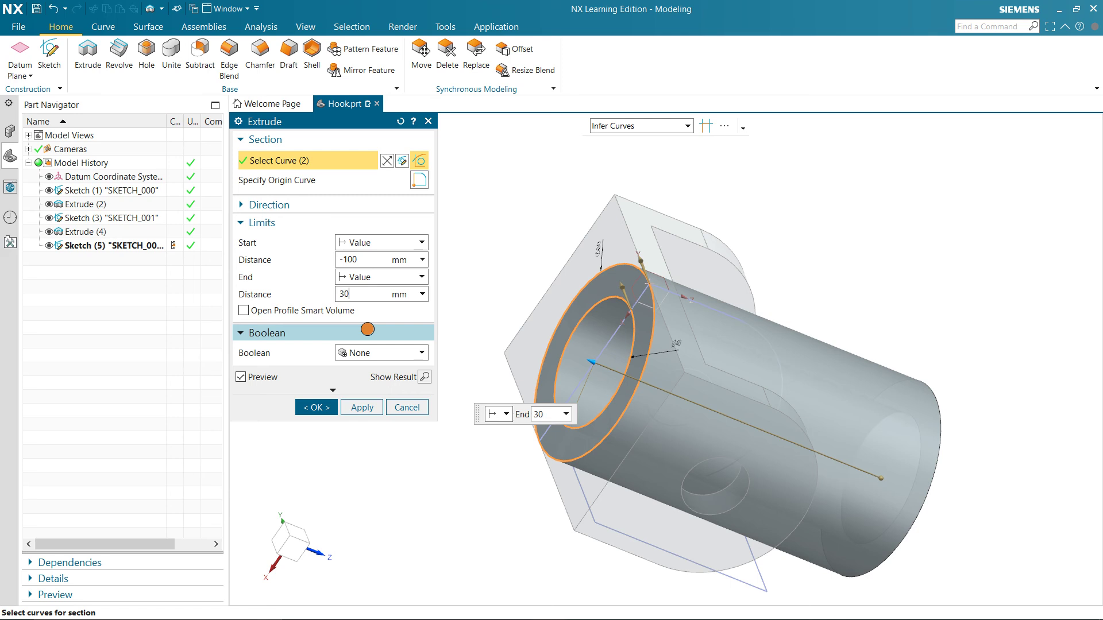
pyautogui.click(362, 259)
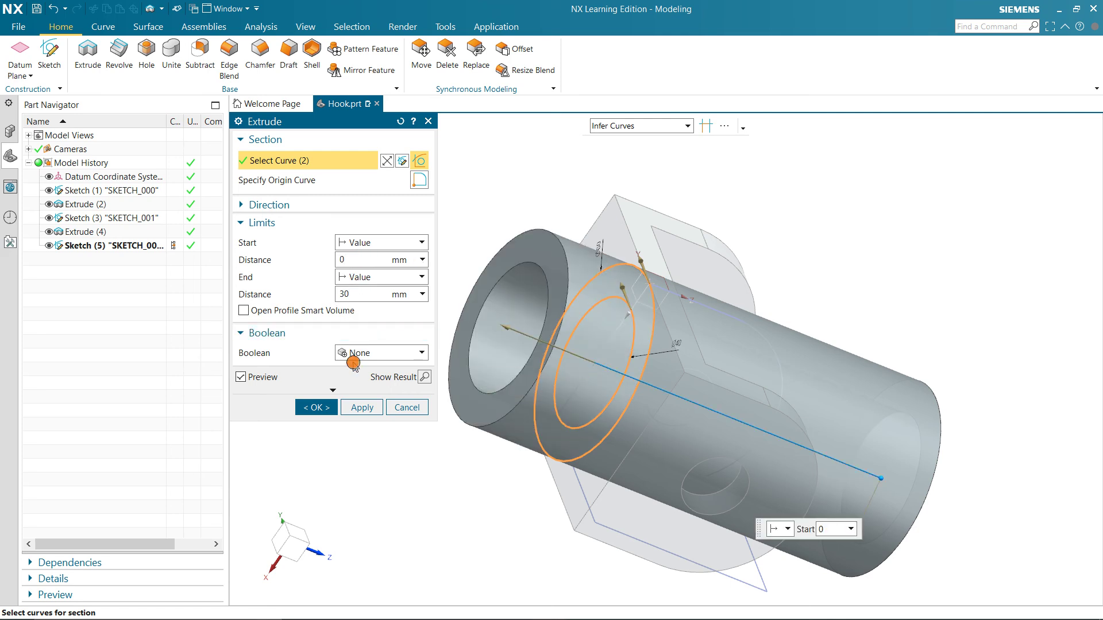
pyautogui.click(362, 407)
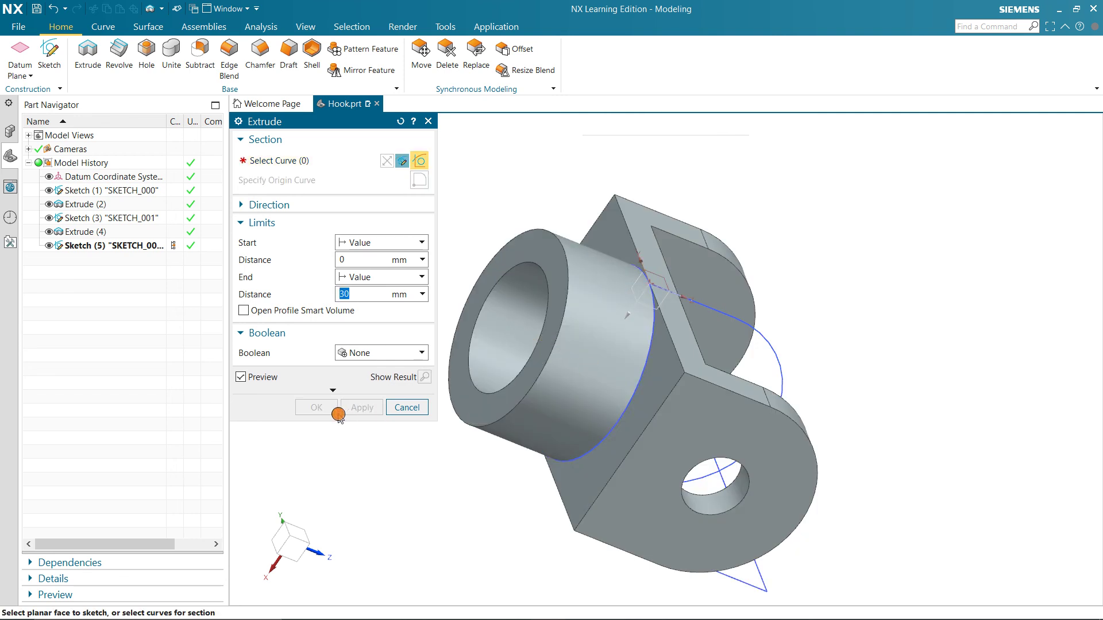
pyautogui.click(407, 407)
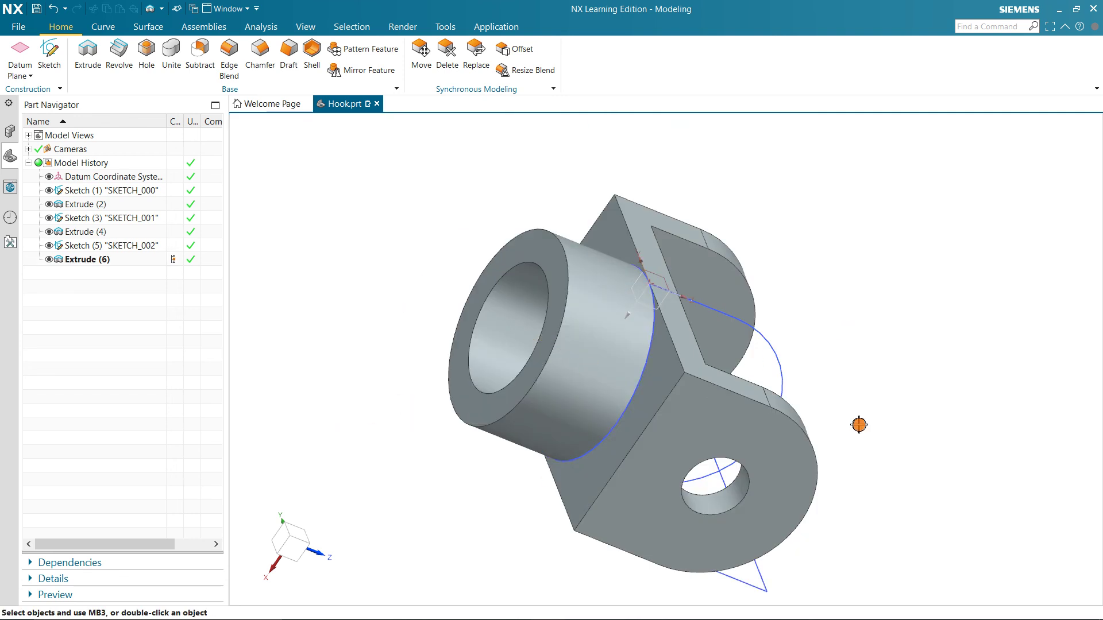
# Step: Examine the hook body and its protruding hollow boss from the boss side
pyautogui.moveTo(859, 425); pyautogui.dragTo(685, 358, button='middle')
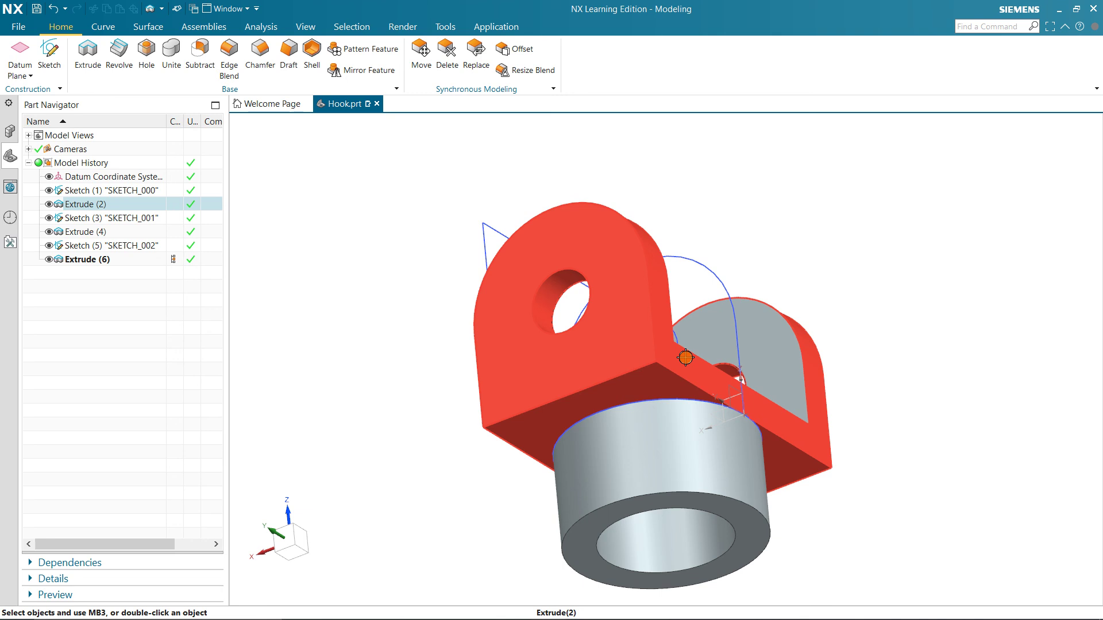
pyautogui.press('Escape')
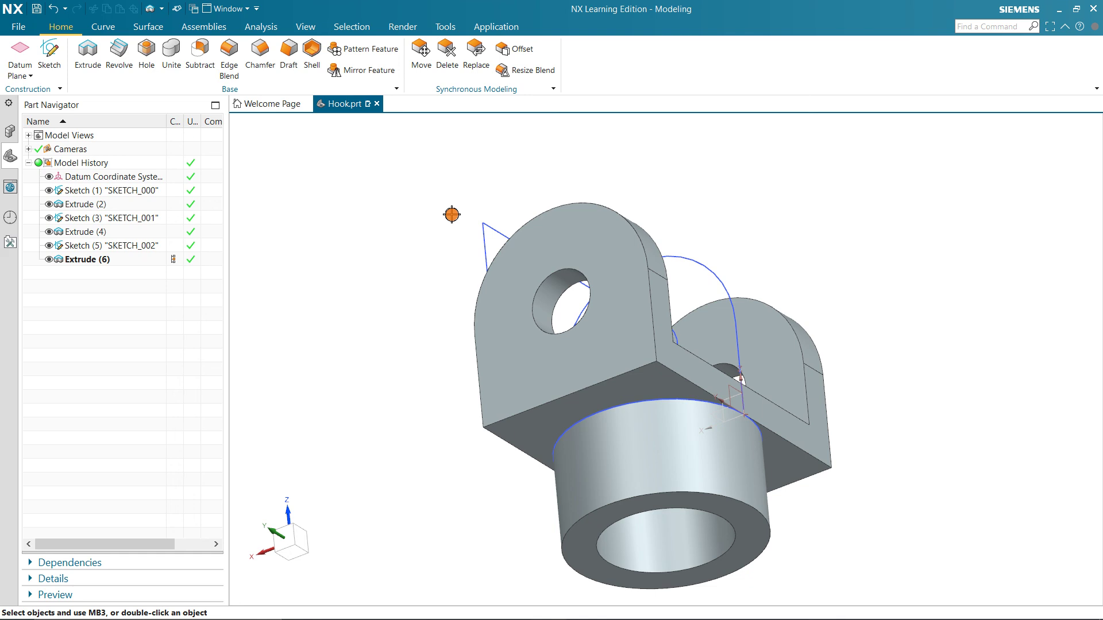
pyautogui.moveTo(484, 618)
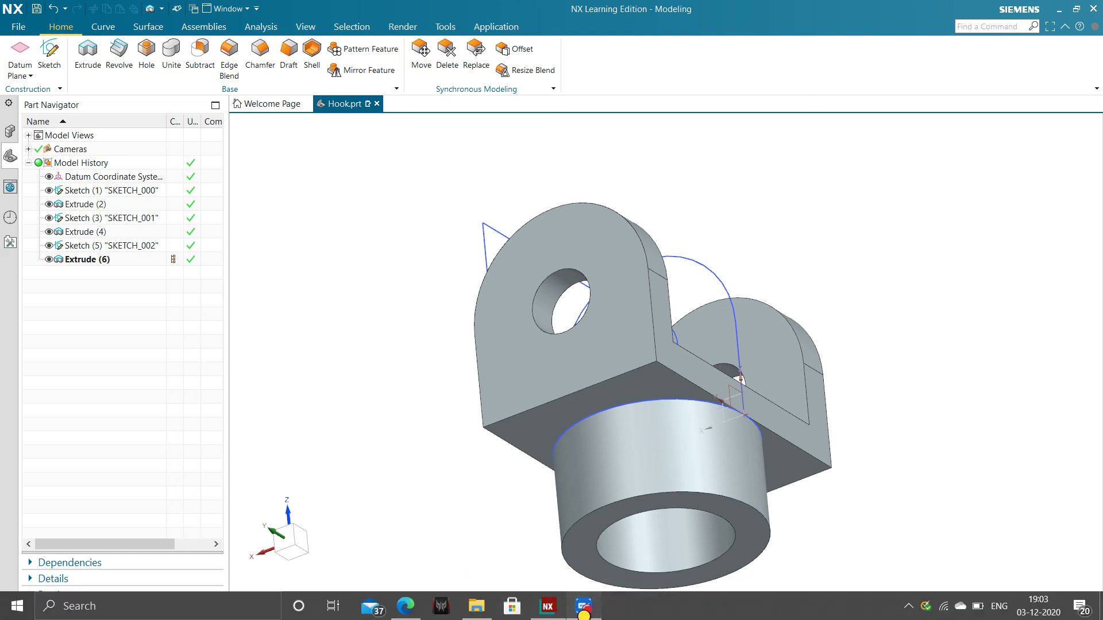